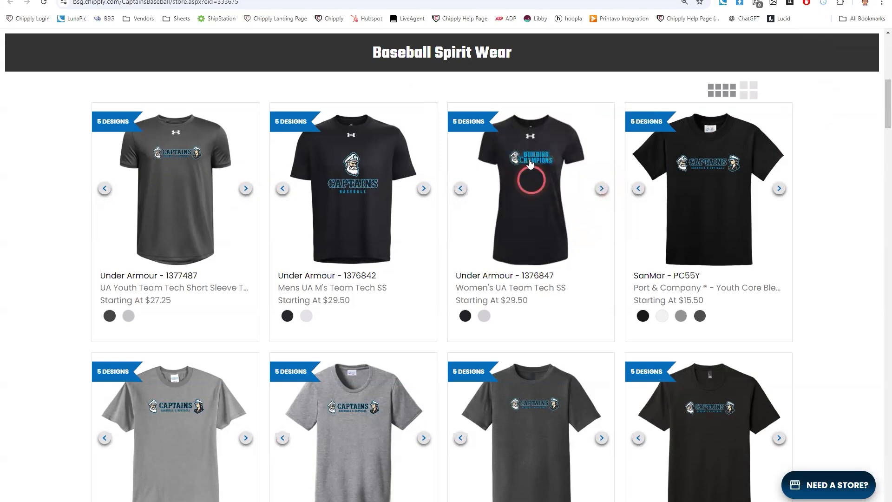
Browse through the available designs on the Women's UA Team Tech SS shirt in the Baseball Spirit Wear section
{"action": "left_click", "coordinate": [599, 187]}
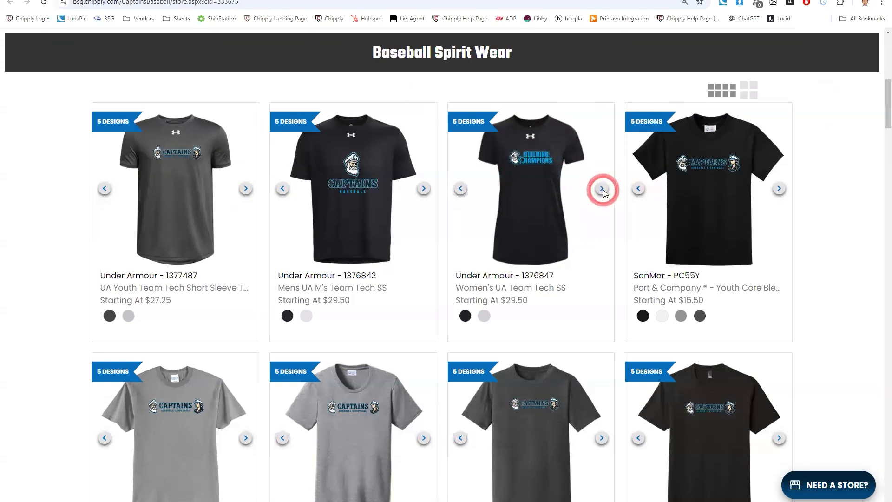
{"action": "left_click", "coordinate": [603, 191]}
{"action": "left_click", "coordinate": [600, 189]}
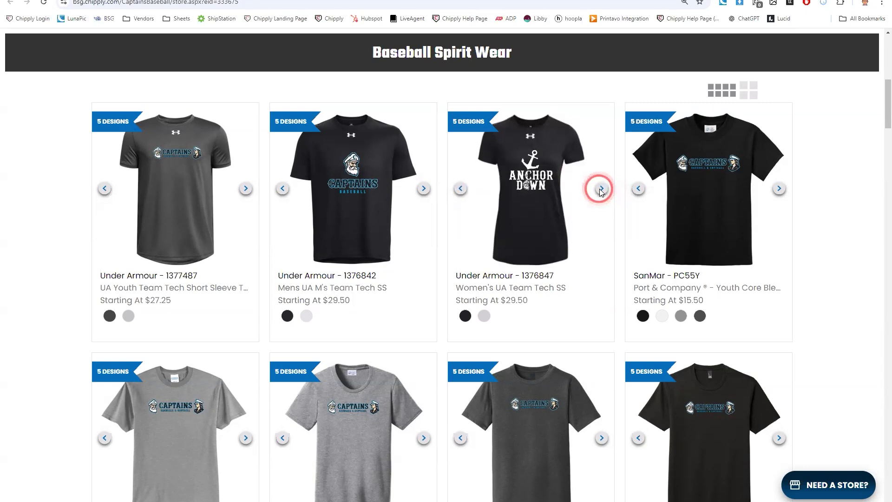
{"action": "left_click", "coordinate": [600, 190]}
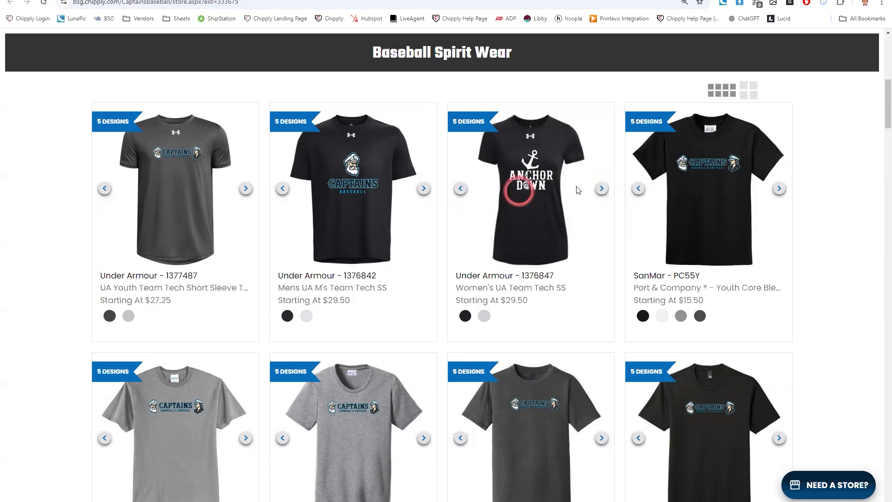
{"action": "left_click", "coordinate": [537, 179]}
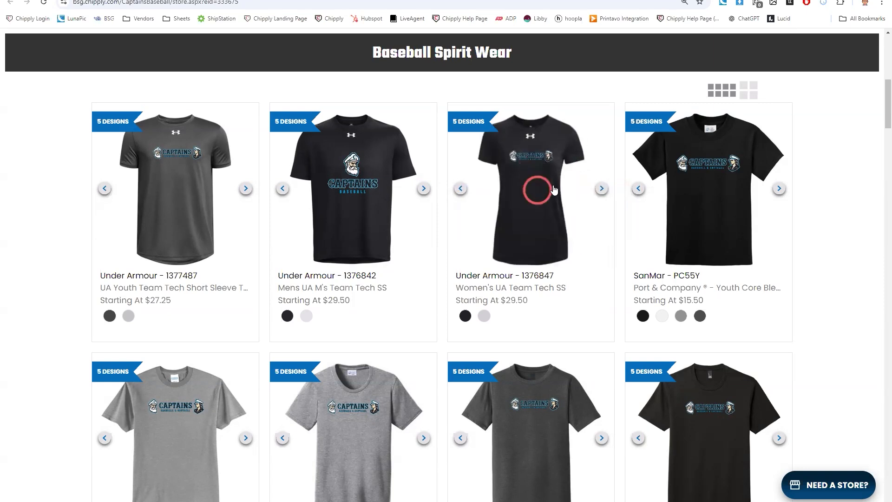
{"action": "left_click", "coordinate": [591, 196]}
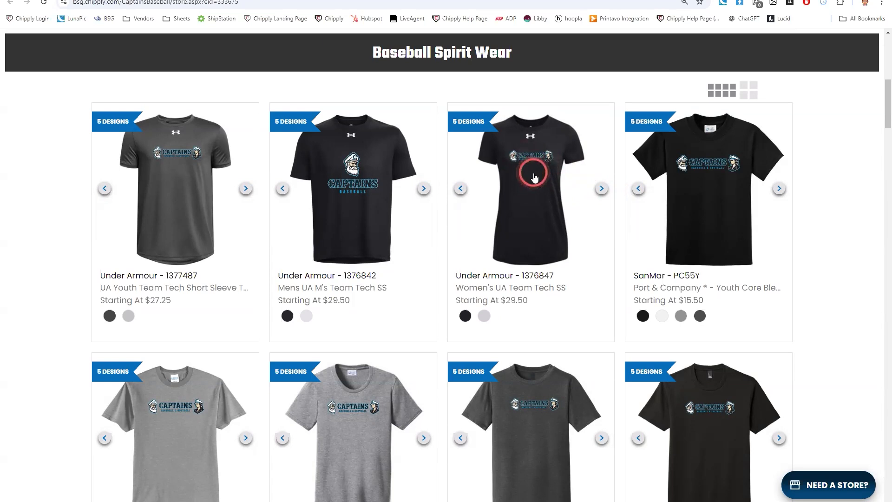
{"action": "left_click", "coordinate": [602, 188]}
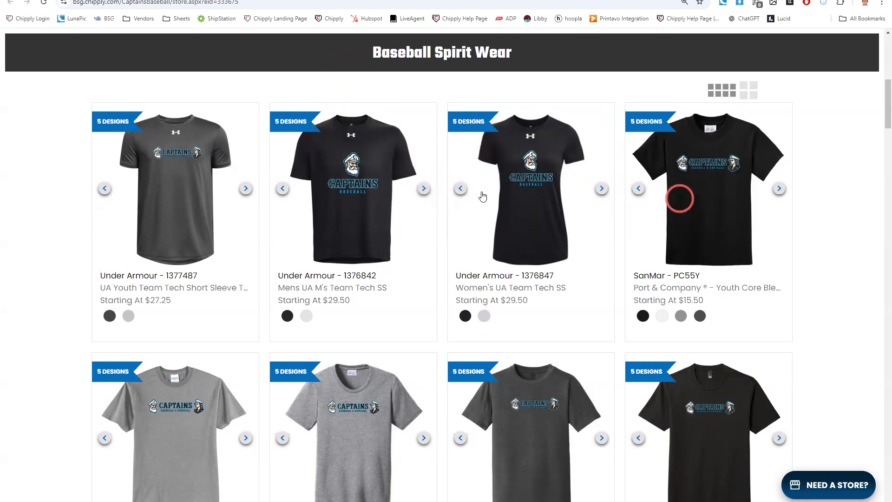
Switch to the Chipply management site and review the store's artwork, checking the O Logo and Racoon Logo entries
{"action": "left_click", "coordinate": [198, 1]}
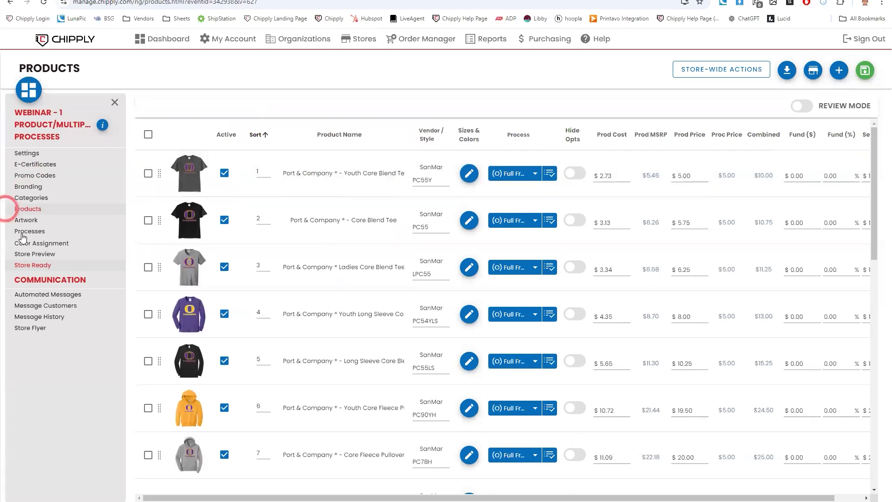
{"action": "left_click", "coordinate": [34, 223]}
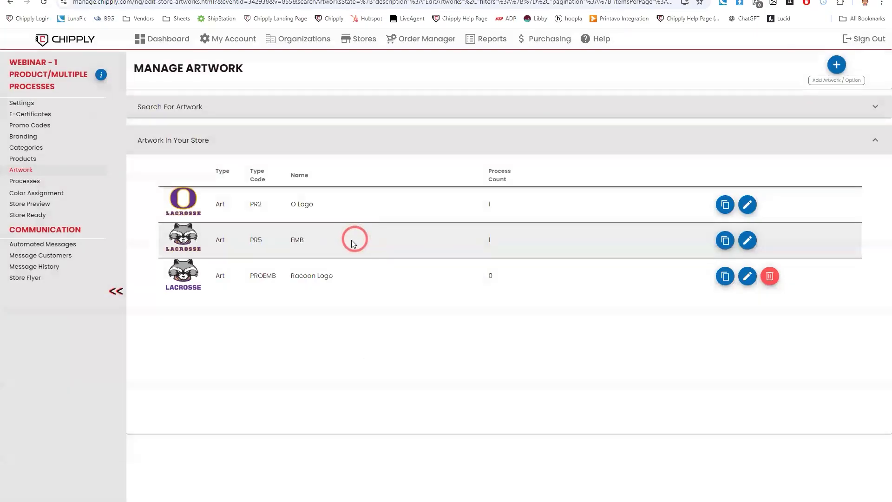
{"action": "left_click_drag", "start_coordinate": [289, 204], "coordinate": [313, 206]}
{"action": "left_click", "coordinate": [304, 205]}
{"action": "left_click_drag", "start_coordinate": [292, 279], "coordinate": [335, 279]}
{"action": "left_click", "coordinate": [370, 293]}
{"action": "left_click", "coordinate": [308, 283]}
{"action": "left_click", "coordinate": [336, 292]}
{"action": "left_click", "coordinate": [340, 287]}
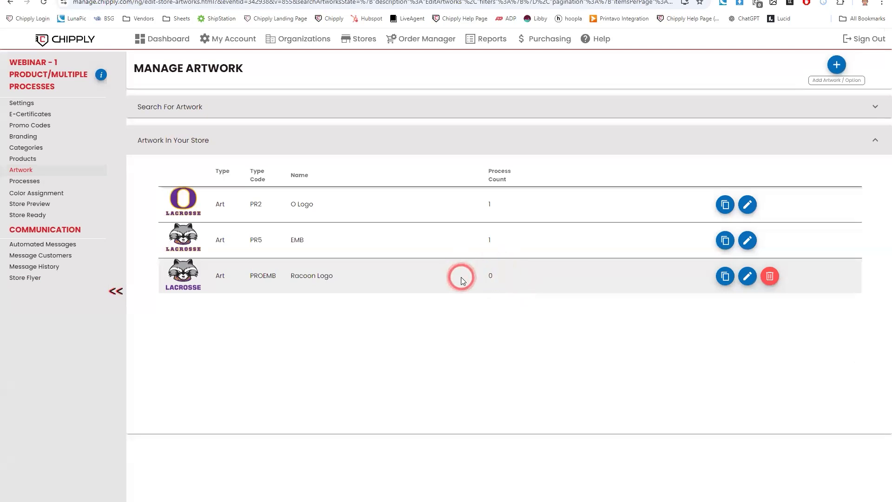
Copy the store's (O) Full Front process as a new process named "(Racoon) Full Front"
{"action": "left_click", "coordinate": [27, 182]}
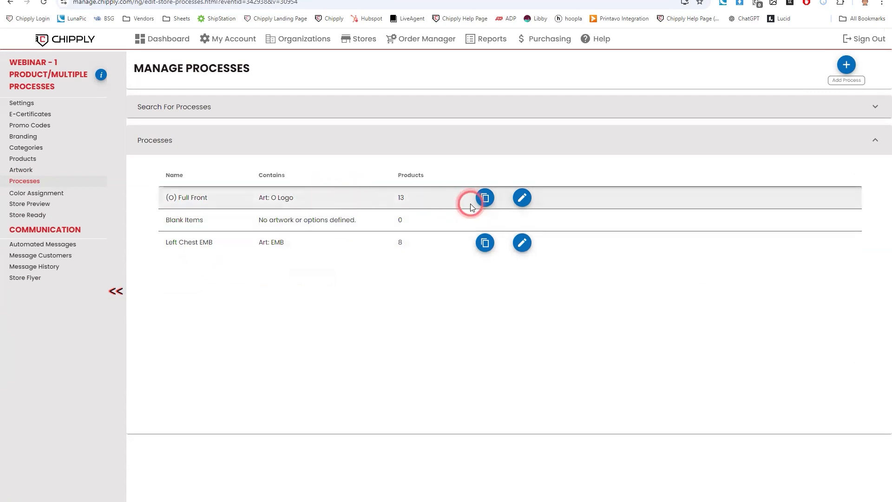
{"action": "left_click", "coordinate": [484, 199]}
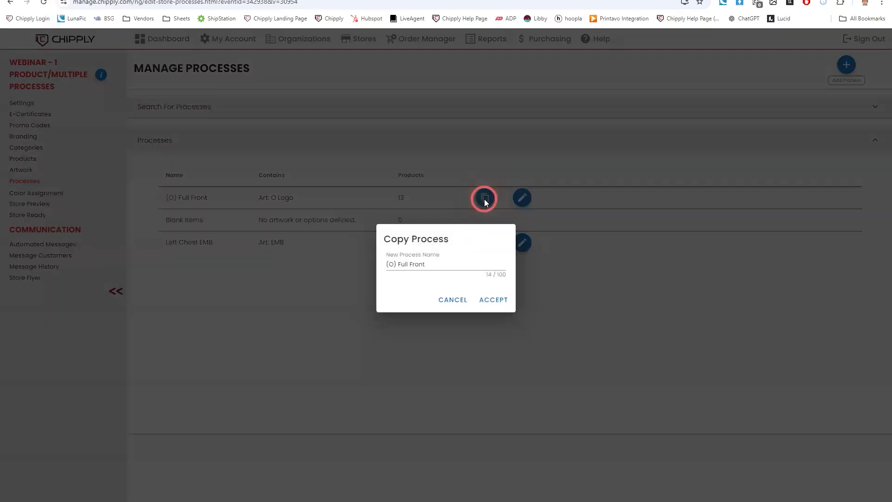
{"action": "left_click", "coordinate": [416, 265]}
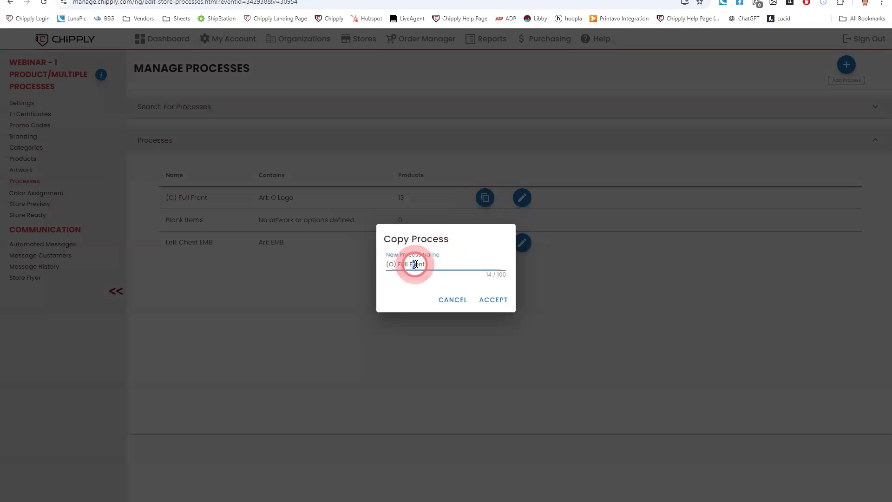
{"action": "triple_click", "coordinate": [416, 263]}
{"action": "left_click", "coordinate": [414, 264]}
{"action": "left_click", "coordinate": [391, 264]}
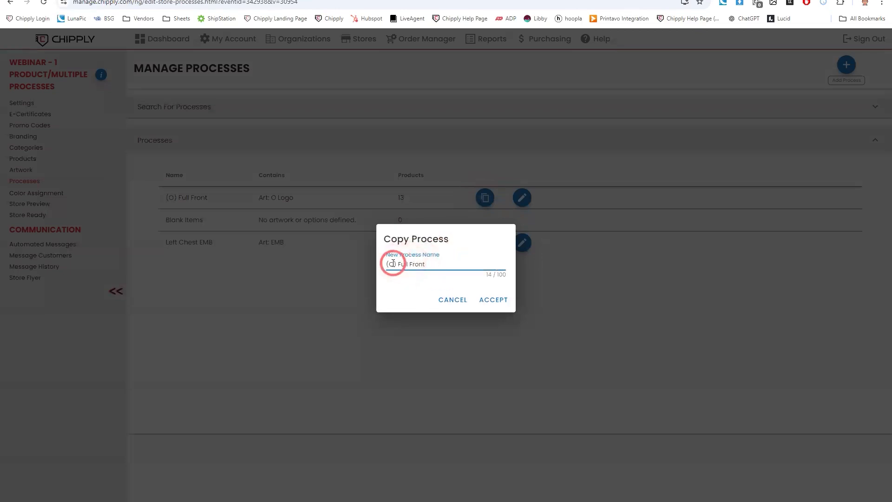
{"action": "left_click", "coordinate": [391, 263]}
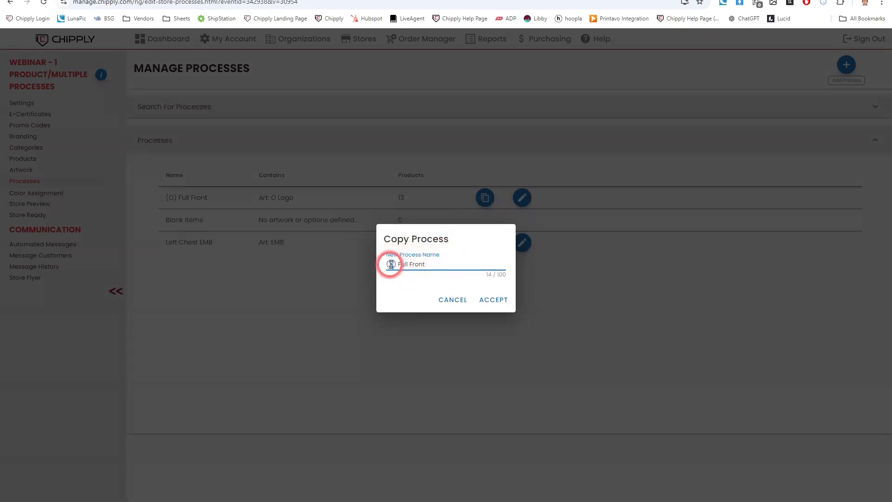
{"action": "type", "text": "Taco"}
{"action": "type", "text": "n"}
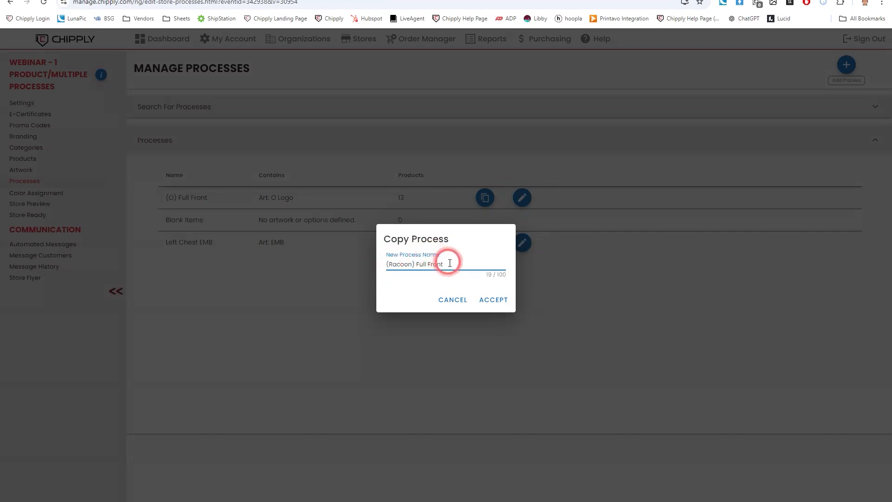
{"action": "left_click", "coordinate": [468, 263]}
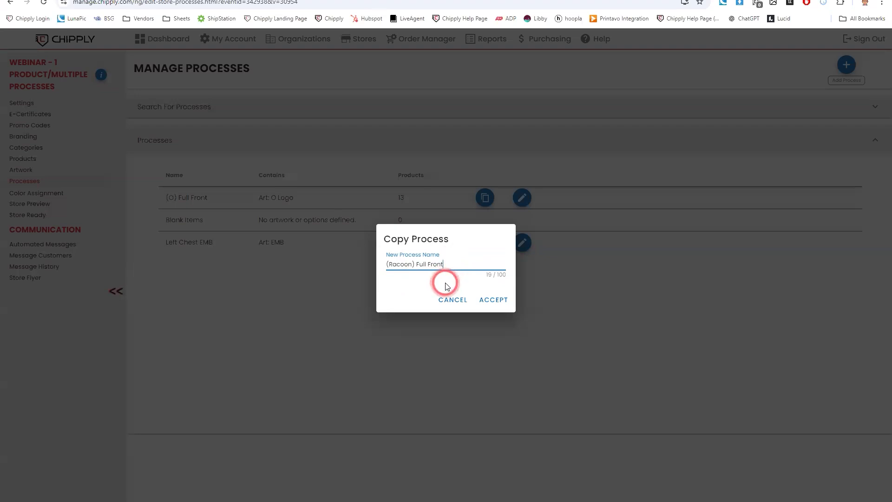
{"action": "left_click_drag", "start_coordinate": [414, 264], "coordinate": [385, 267]}
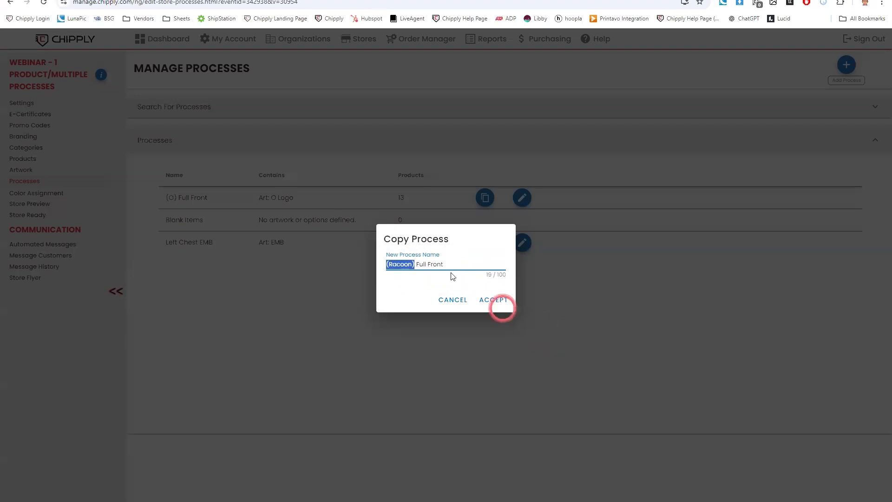
{"action": "left_click", "coordinate": [442, 265]}
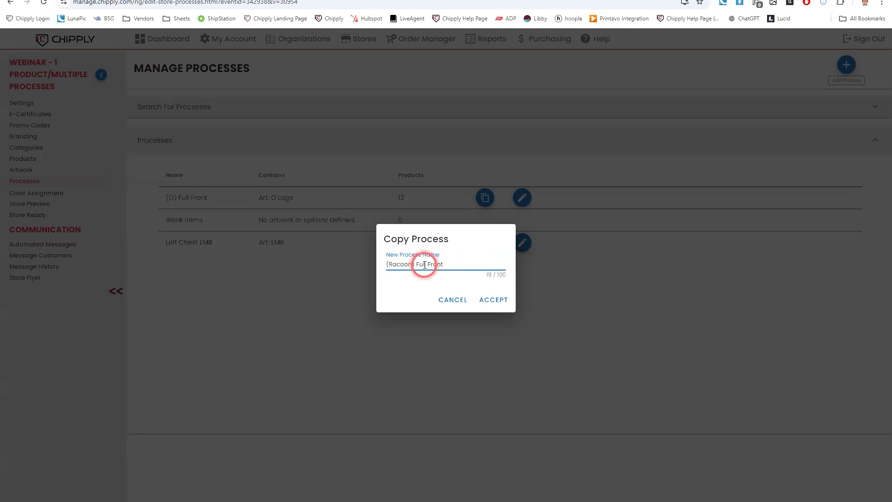
{"action": "left_click_drag", "start_coordinate": [420, 265], "coordinate": [371, 267]}
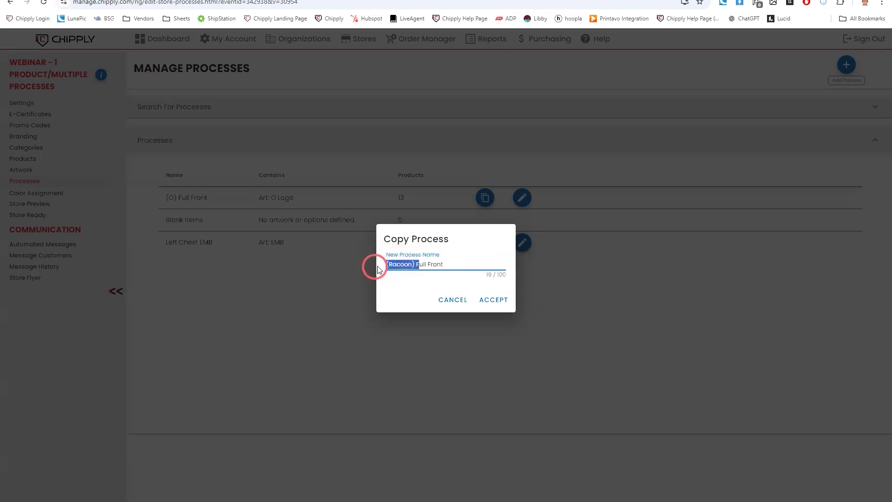
{"action": "left_click", "coordinate": [470, 265]}
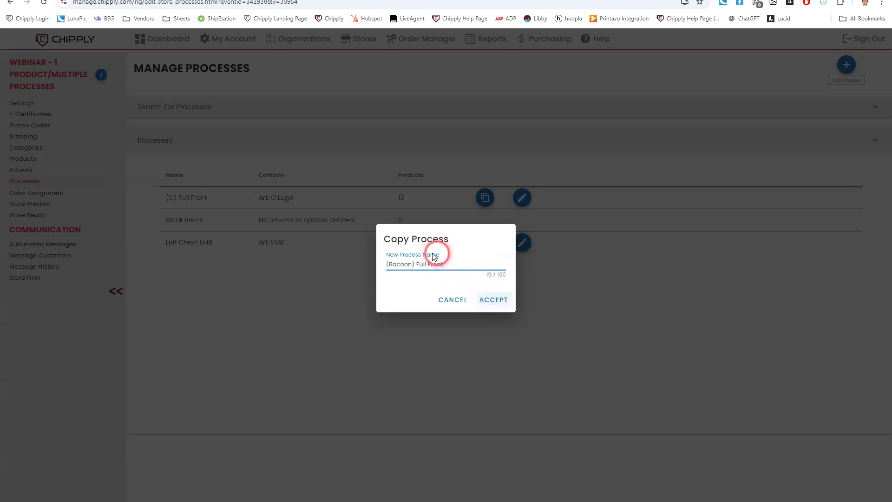
{"action": "left_click", "coordinate": [498, 301]}
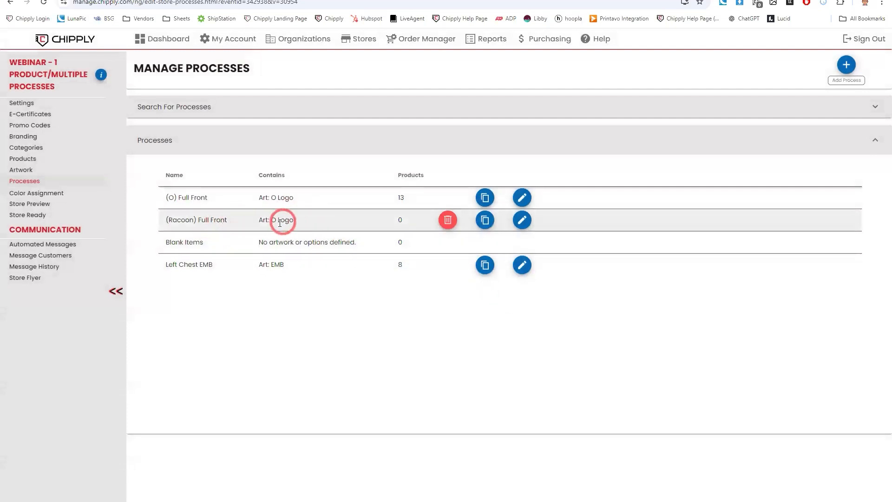
Edit the (Racoon) Full Front process and replace its artwork with Racoon Logo
{"action": "left_click", "coordinate": [522, 221]}
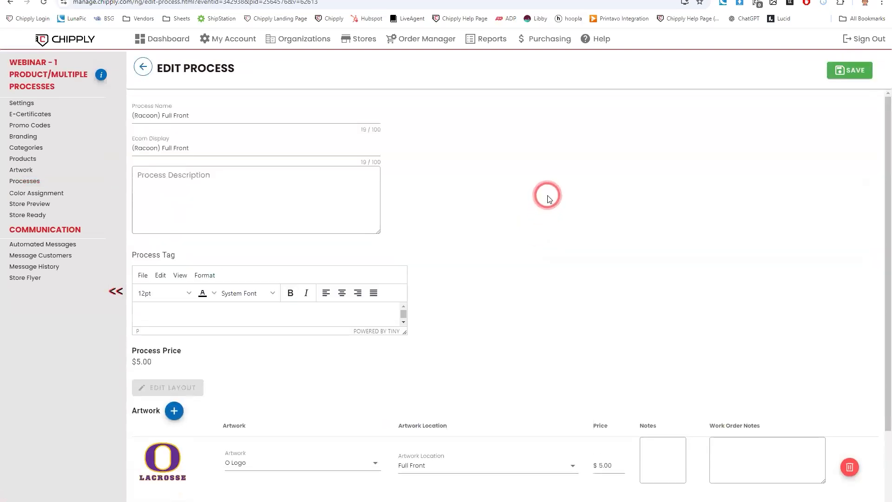
{"action": "scroll", "coordinate": [546, 204], "scroll_direction": "down", "scroll_amount": 2}
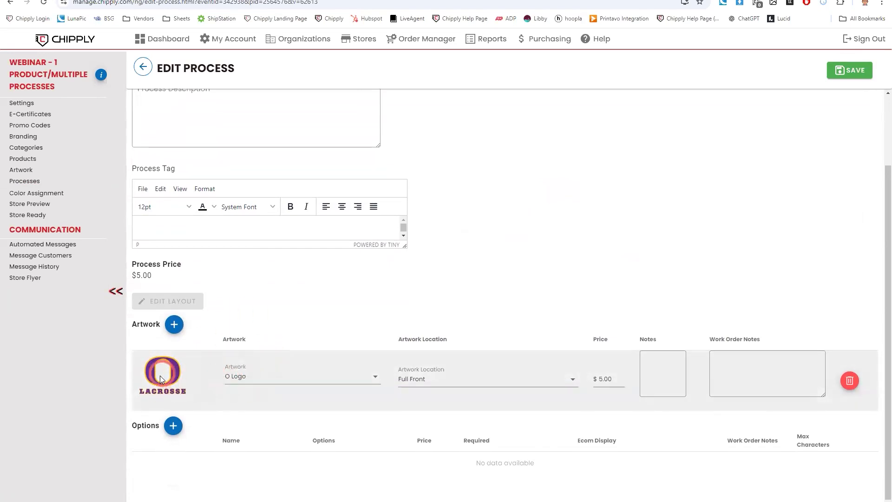
{"action": "left_click_drag", "start_coordinate": [232, 374], "coordinate": [365, 377]}
{"action": "left_click", "coordinate": [364, 378]}
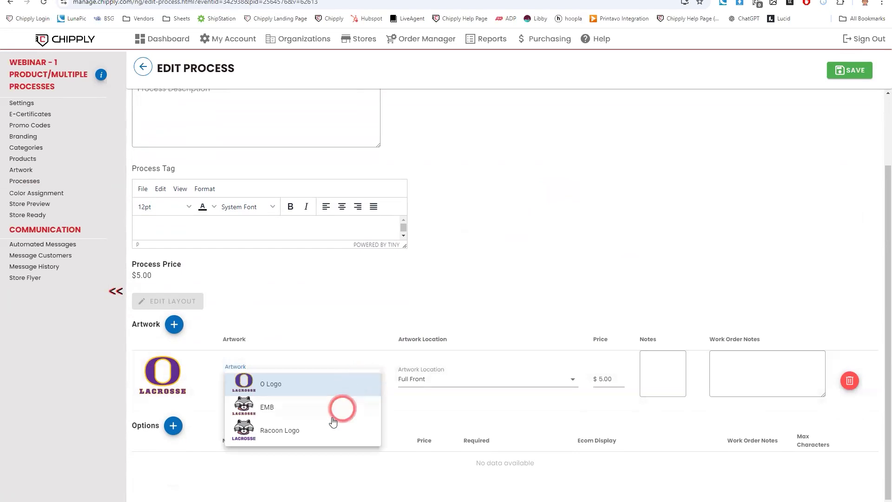
{"action": "left_click", "coordinate": [294, 428]}
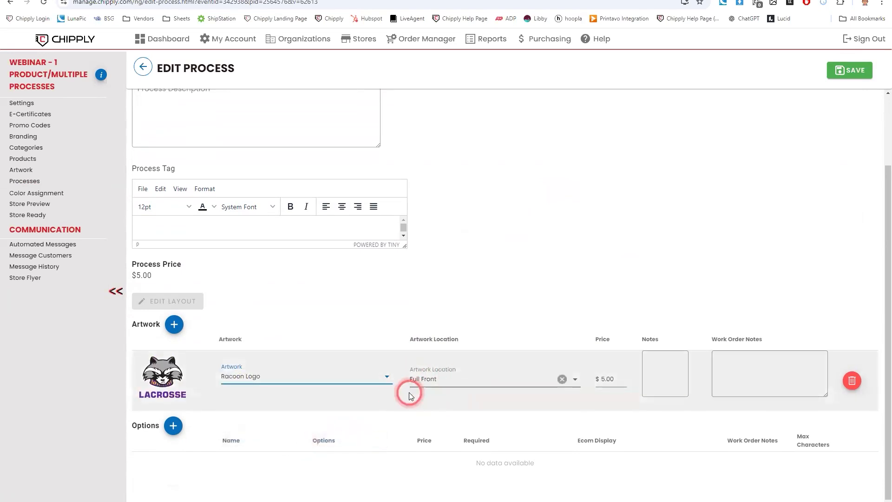
Set the Racoon Logo artwork price to $7.00 and save the process
{"action": "left_click", "coordinate": [602, 380]}
{"action": "left_click", "coordinate": [607, 378]}
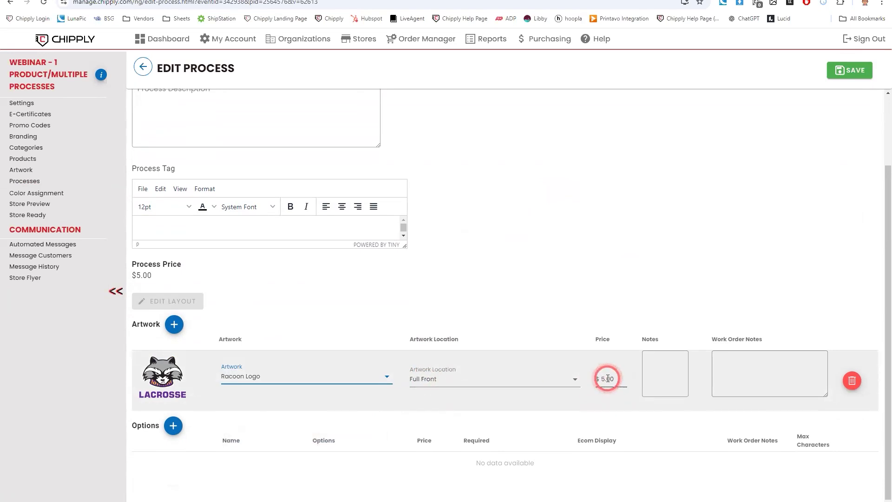
{"action": "left_click", "coordinate": [644, 263]}
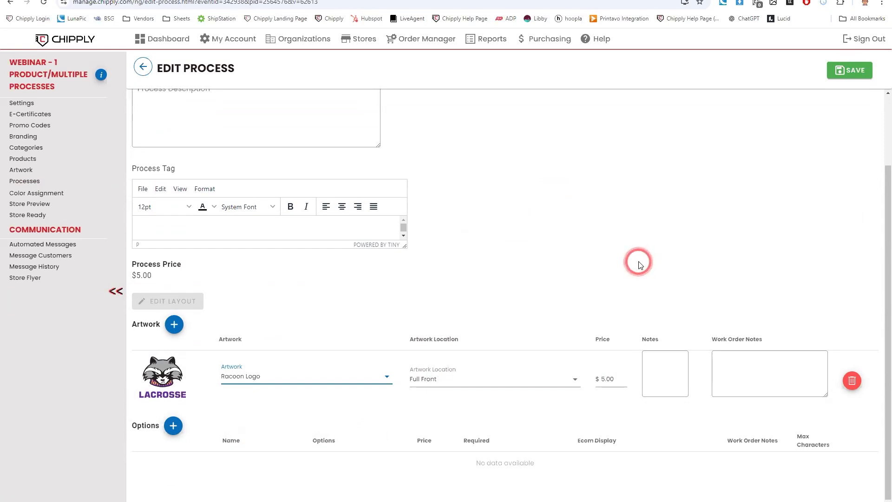
{"action": "double_click", "coordinate": [607, 379]}
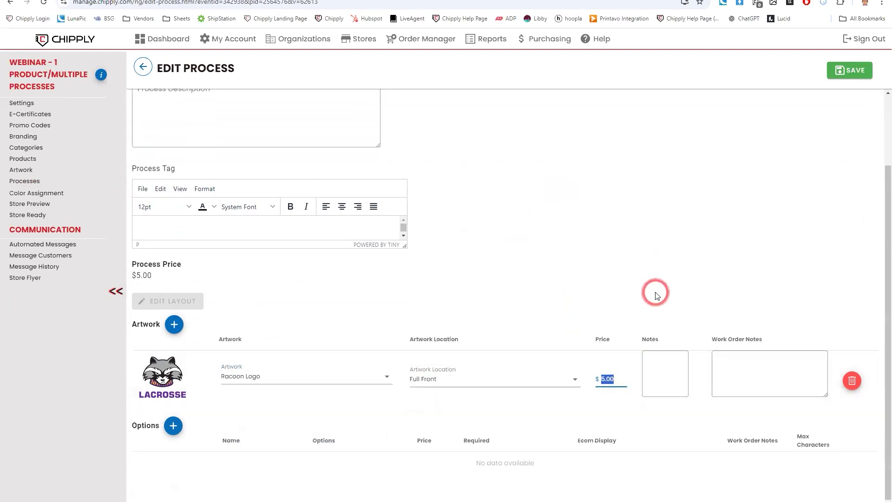
{"action": "left_click", "coordinate": [656, 295]}
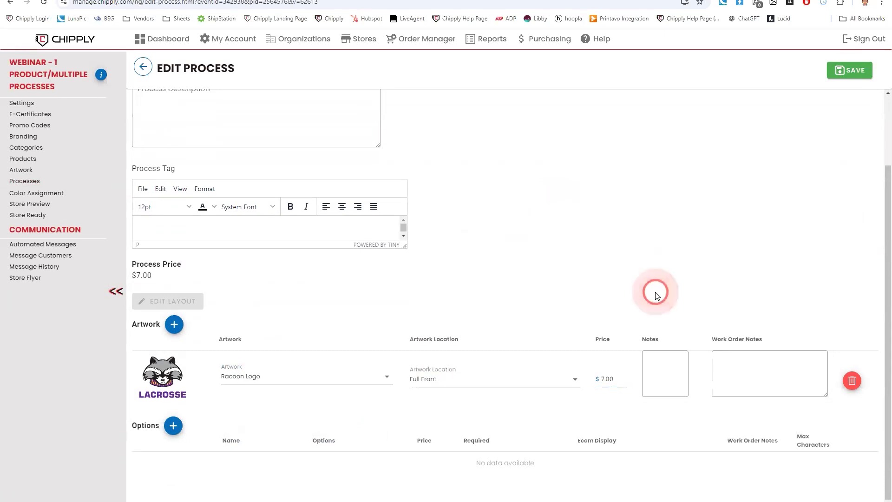
{"action": "left_click", "coordinate": [855, 71]}
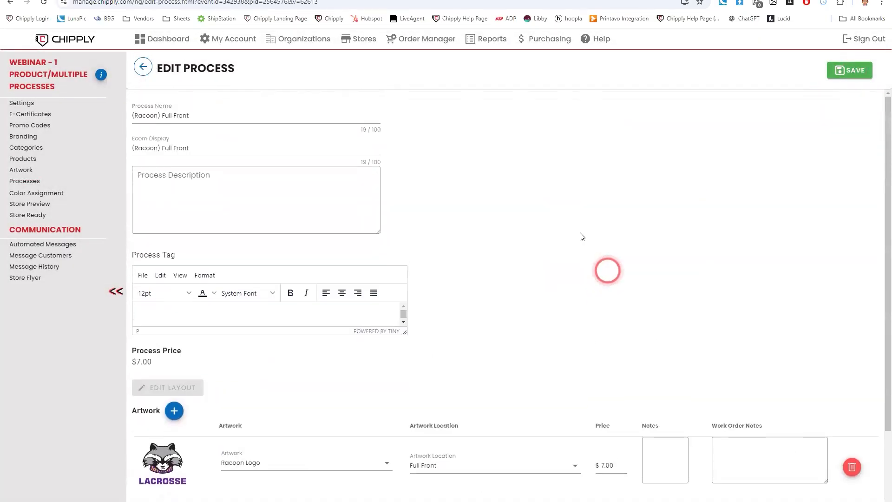
{"action": "triple_click", "coordinate": [161, 146]}
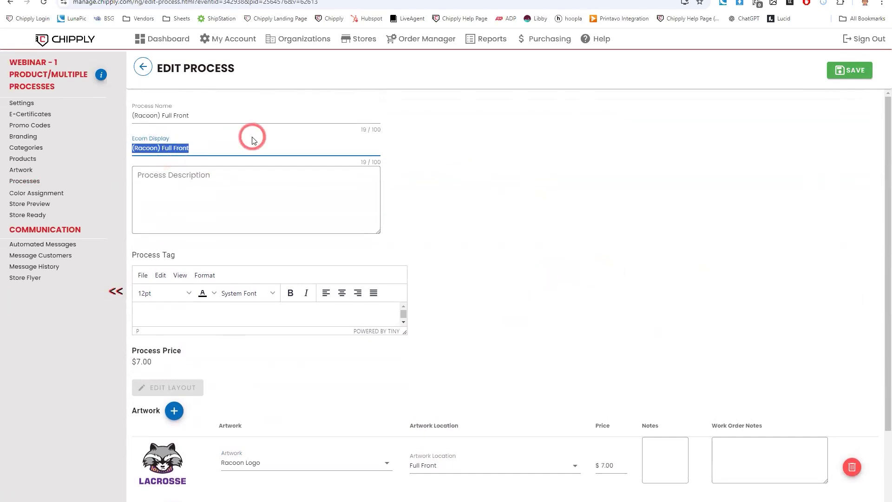
{"action": "left_click", "coordinate": [279, 135]}
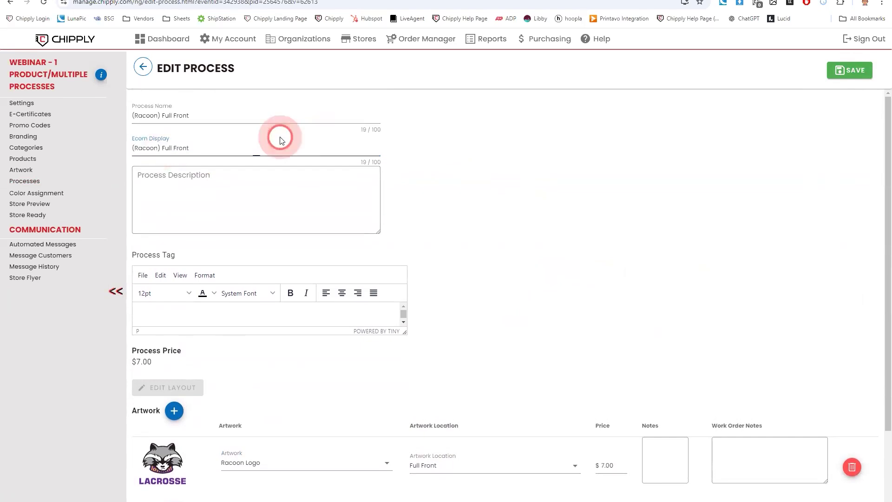
{"action": "triple_click", "coordinate": [164, 144]}
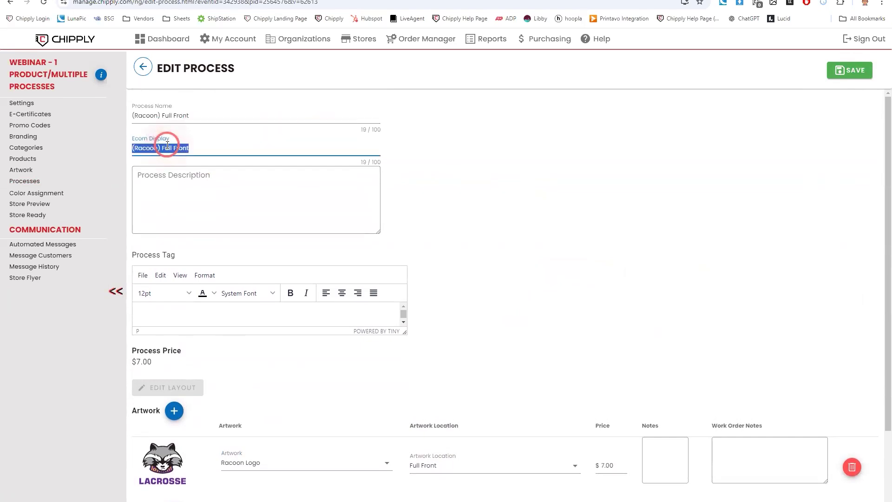
{"action": "left_click", "coordinate": [242, 142]}
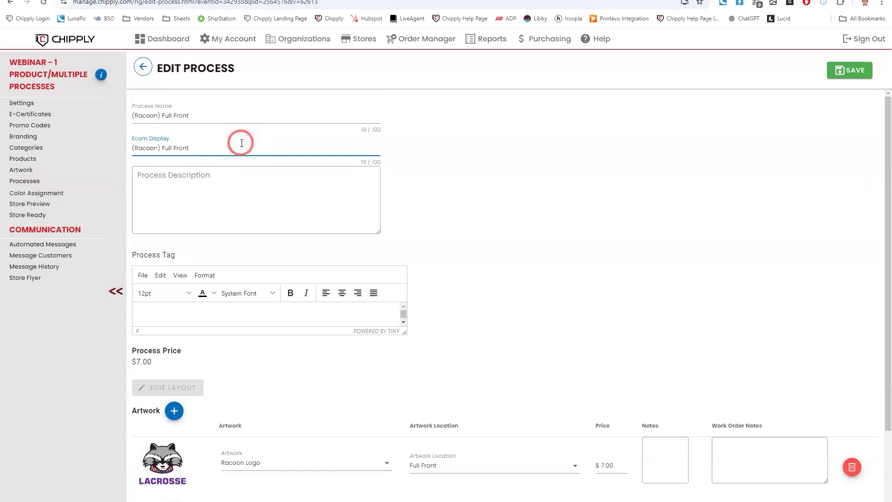
{"action": "triple_click", "coordinate": [198, 148]}
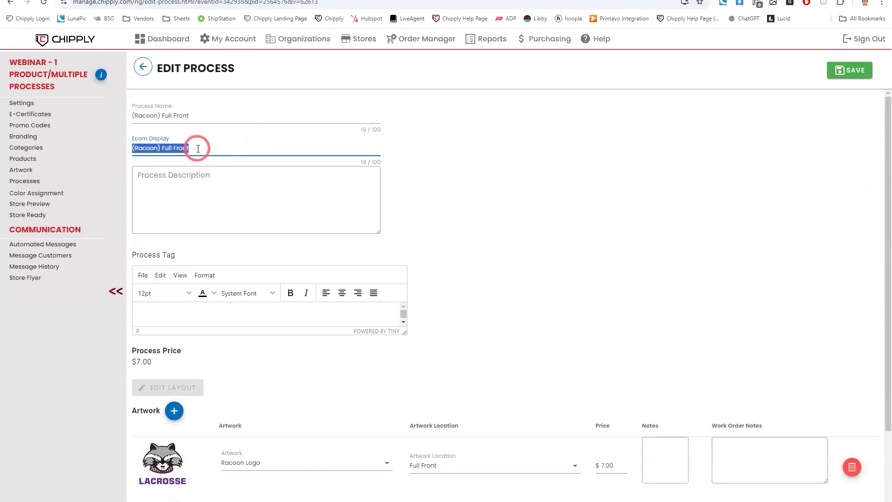
{"action": "left_click", "coordinate": [255, 147]}
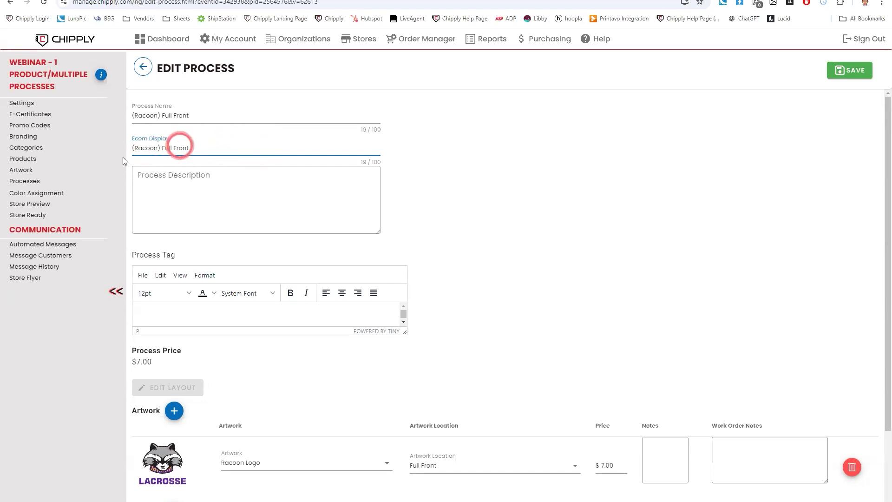
Preview the store and view the details of the black Port & Company Core Blend Tee (PC55)
{"action": "left_click", "coordinate": [29, 203]}
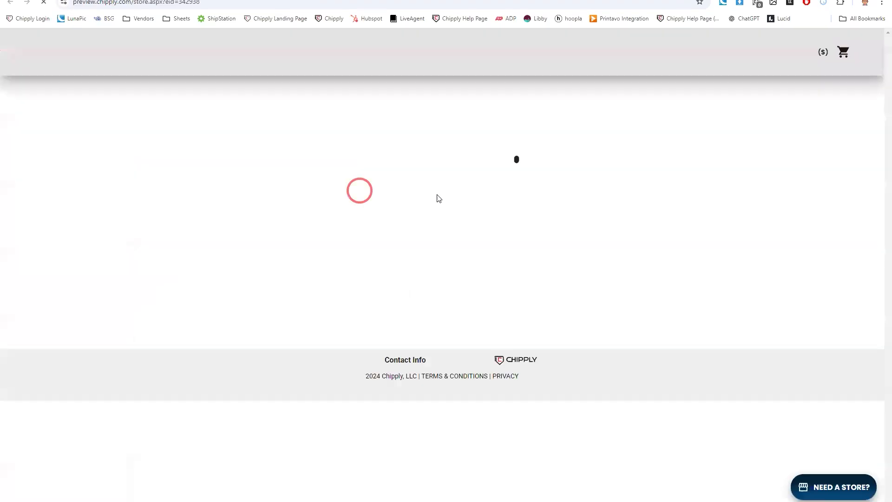
{"action": "scroll", "coordinate": [479, 203], "scroll_direction": "down", "scroll_amount": 3}
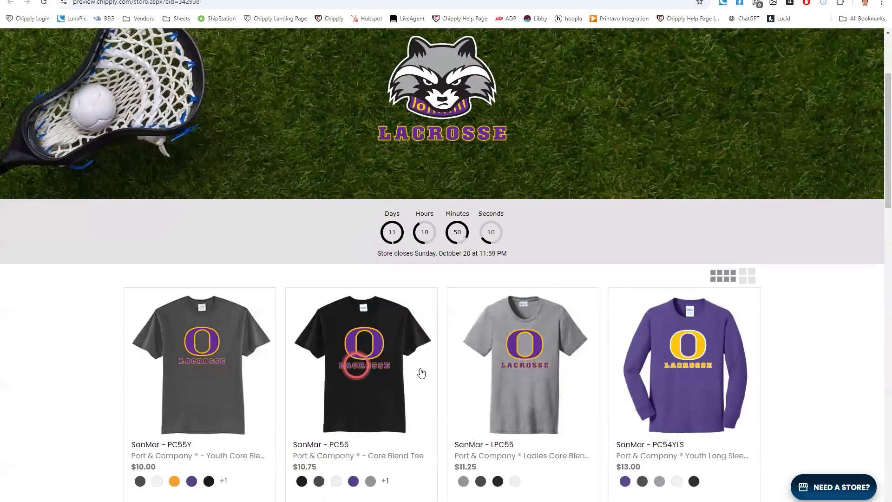
{"action": "left_click", "coordinate": [420, 320]}
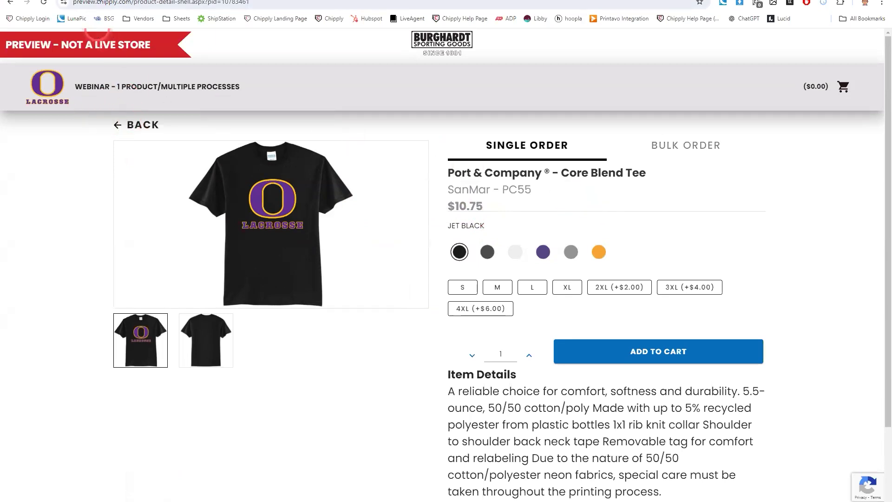
Back in the process editor, set the Ecom Display name to "Racoon Logo", save, and return to the process list
{"action": "left_click", "coordinate": [93, 1]}
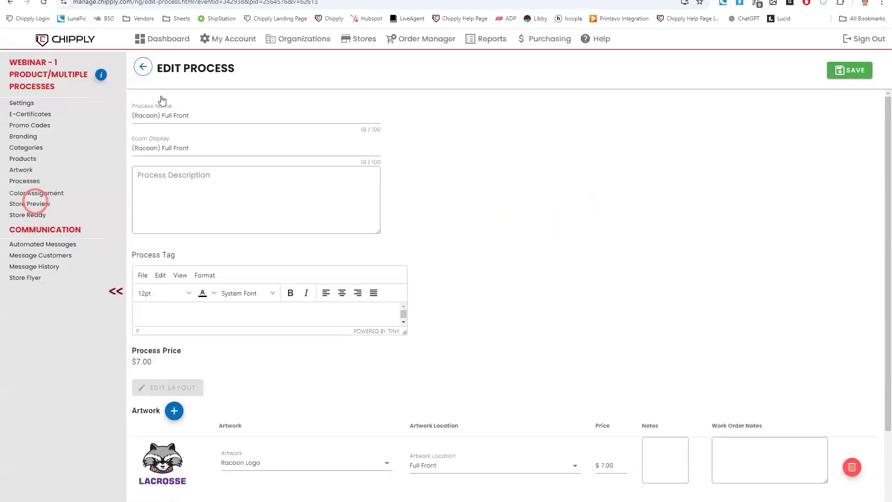
{"action": "triple_click", "coordinate": [204, 148]}
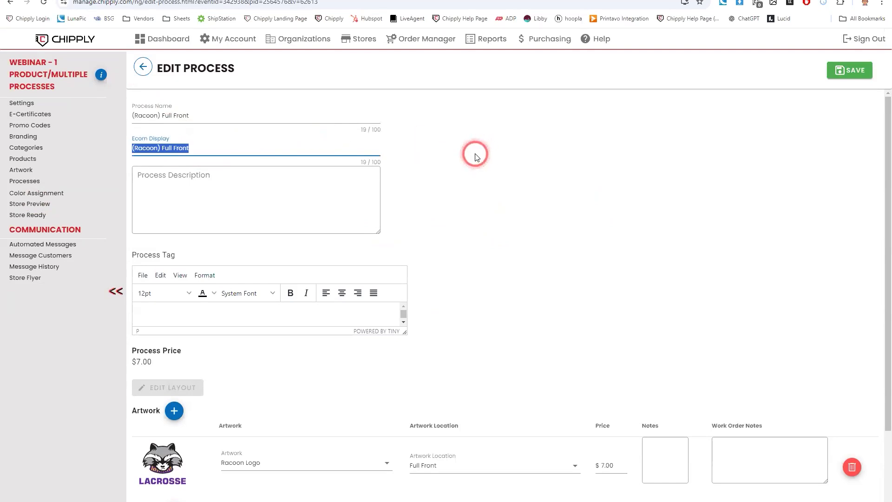
{"action": "type", "text": "Racoon Logo"}
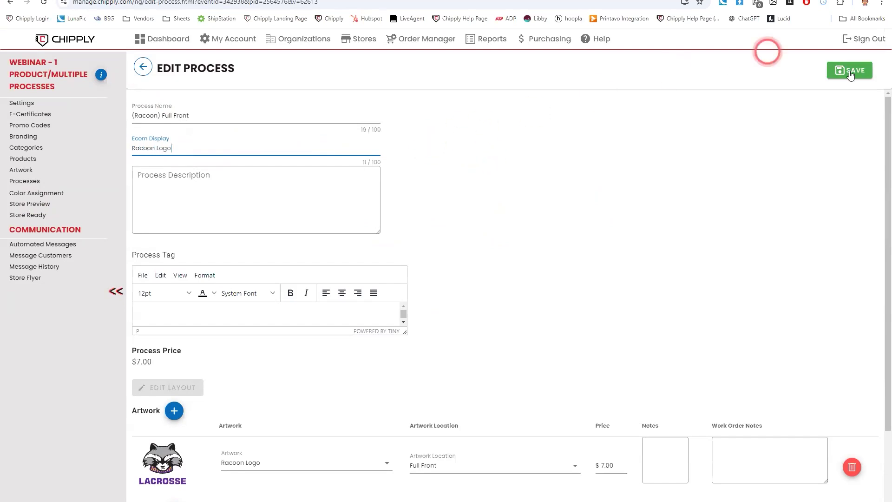
{"action": "left_click", "coordinate": [143, 67]}
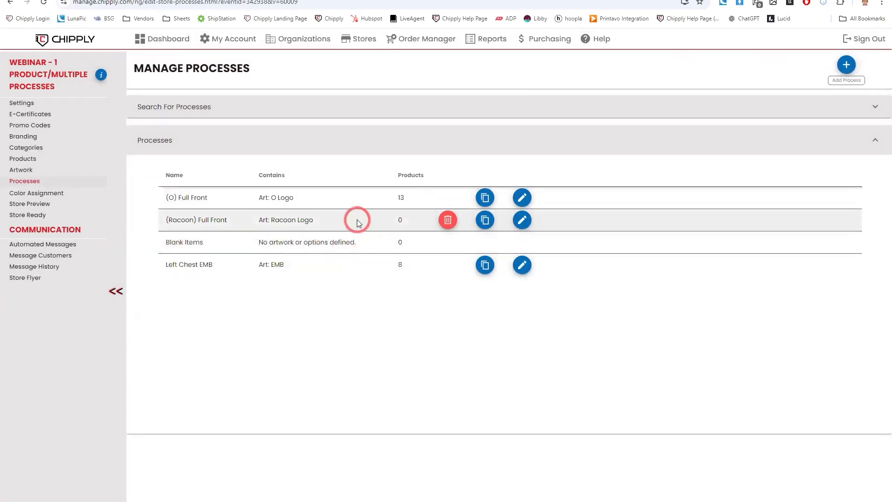
Open the store's product list and review which process is assigned to each product
{"action": "left_click", "coordinate": [34, 164]}
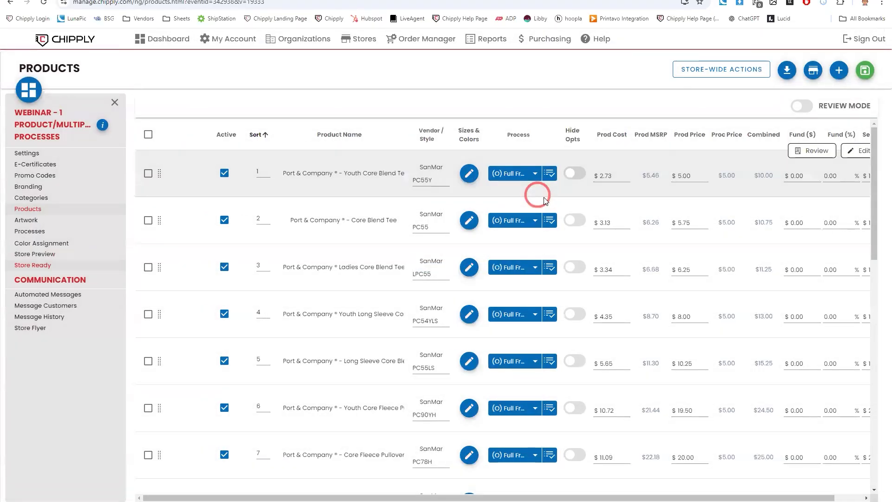
{"action": "scroll", "coordinate": [324, 194], "scroll_direction": "down", "scroll_amount": 4}
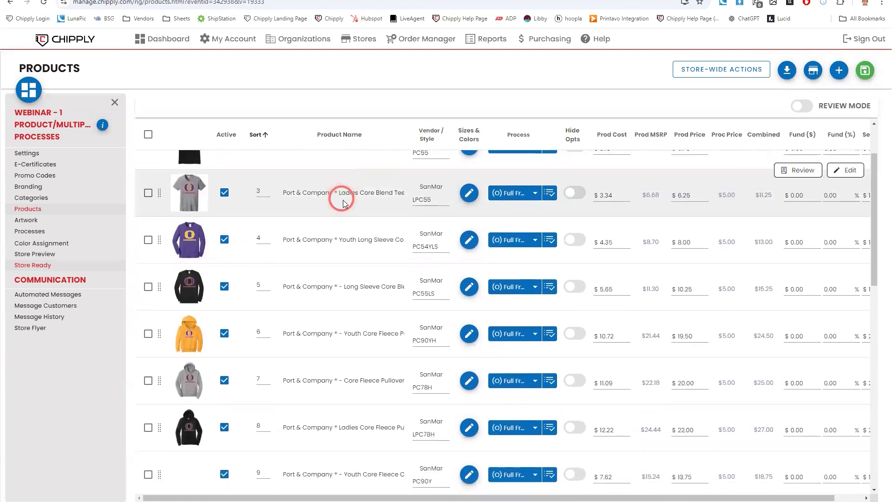
{"action": "scroll", "coordinate": [346, 204], "scroll_direction": "down", "scroll_amount": 8}
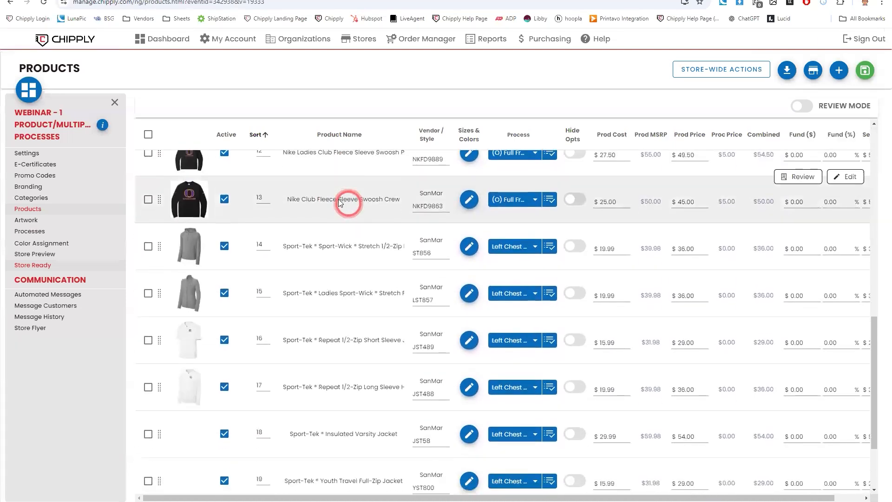
{"action": "scroll", "coordinate": [462, 195], "scroll_direction": "up", "scroll_amount": 5}
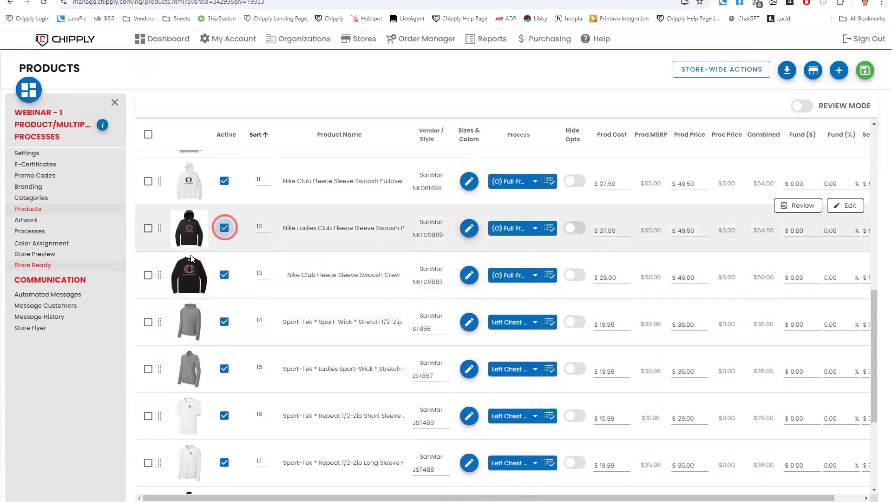
{"action": "scroll", "coordinate": [206, 240], "scroll_direction": "up", "scroll_amount": 6}
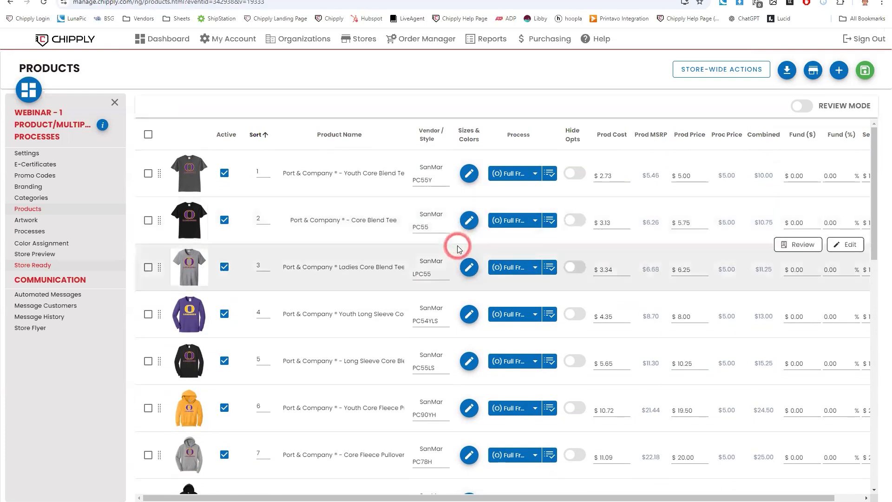
Filter the product list to the (O) Full Front process and check the filtered products
{"action": "mouse_move", "coordinate": [29, 90]}
{"action": "left_click", "coordinate": [84, 95]}
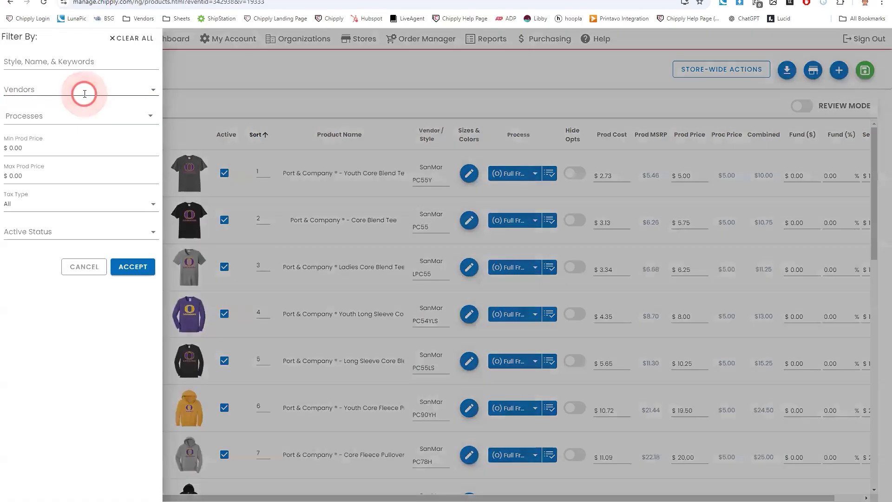
{"action": "left_click", "coordinate": [86, 117]}
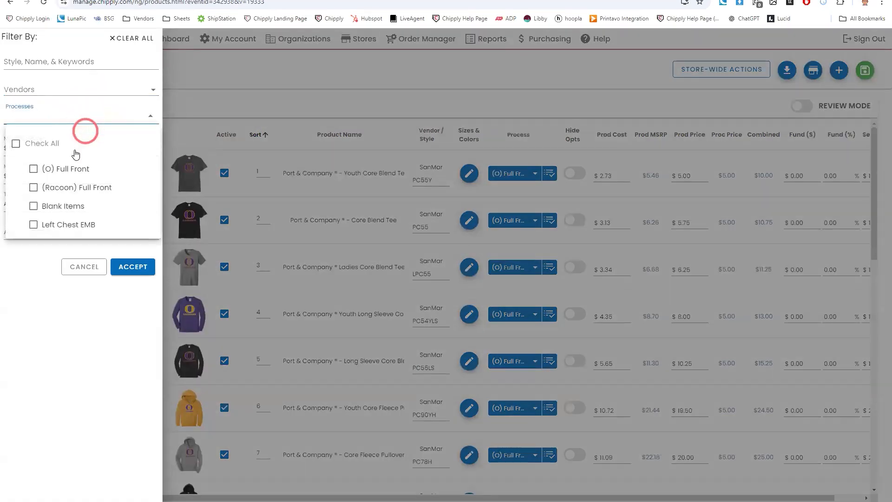
{"action": "left_click", "coordinate": [37, 171]}
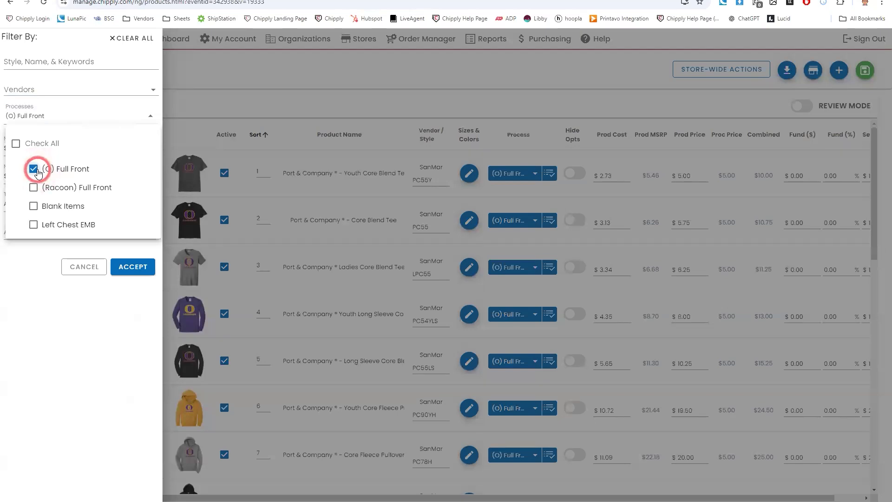
{"action": "left_click", "coordinate": [139, 268]}
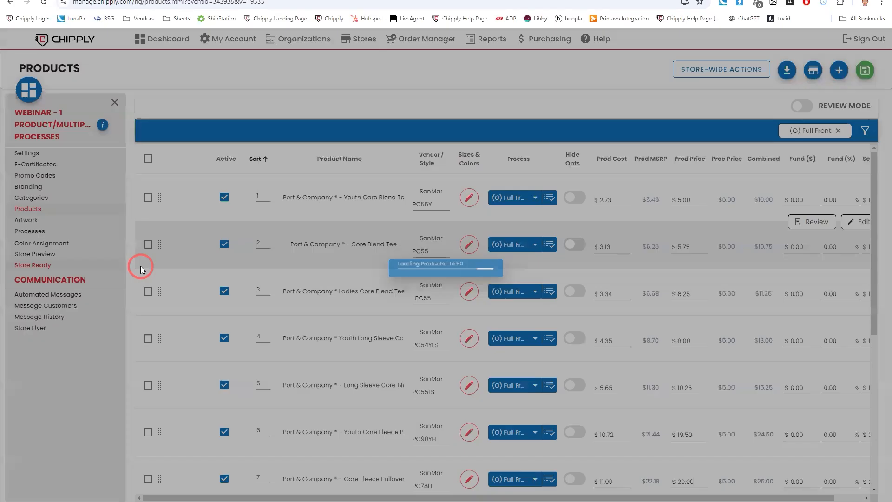
{"action": "scroll", "coordinate": [359, 251], "scroll_direction": "down", "scroll_amount": 6}
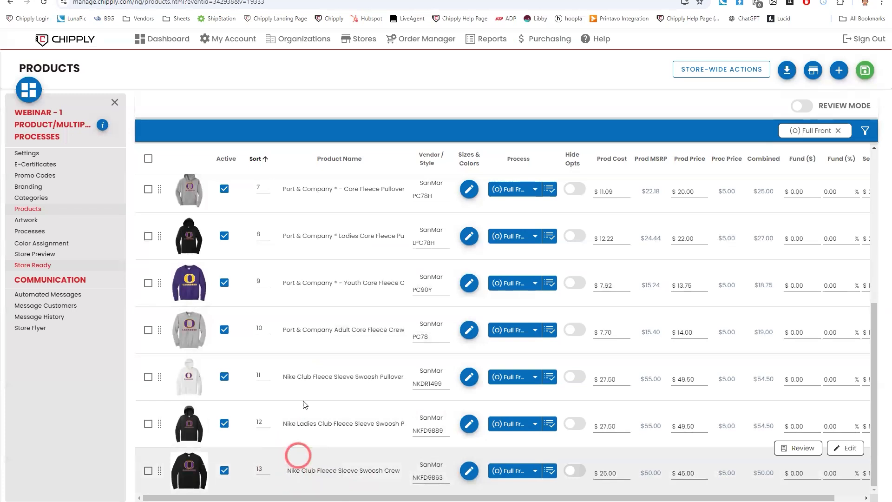
{"action": "scroll", "coordinate": [305, 405], "scroll_direction": "up", "scroll_amount": 6}
Try to change the processes of all filtered products to both (O) Full Front and (Racoon) Full Front
{"action": "left_click", "coordinate": [148, 158]}
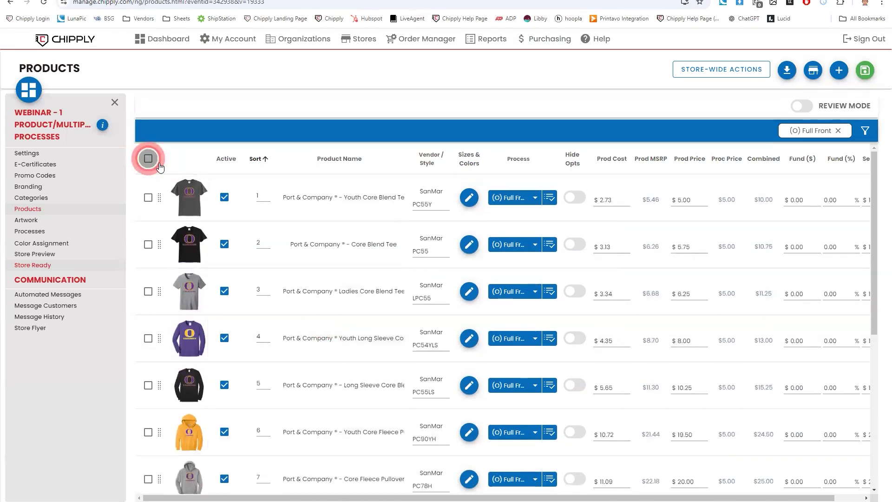
{"action": "left_click", "coordinate": [153, 485]}
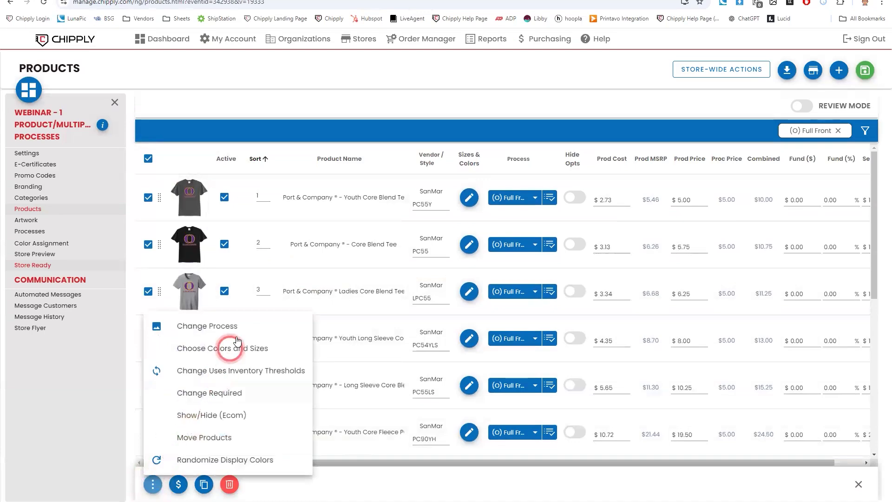
{"action": "left_click", "coordinate": [234, 325]}
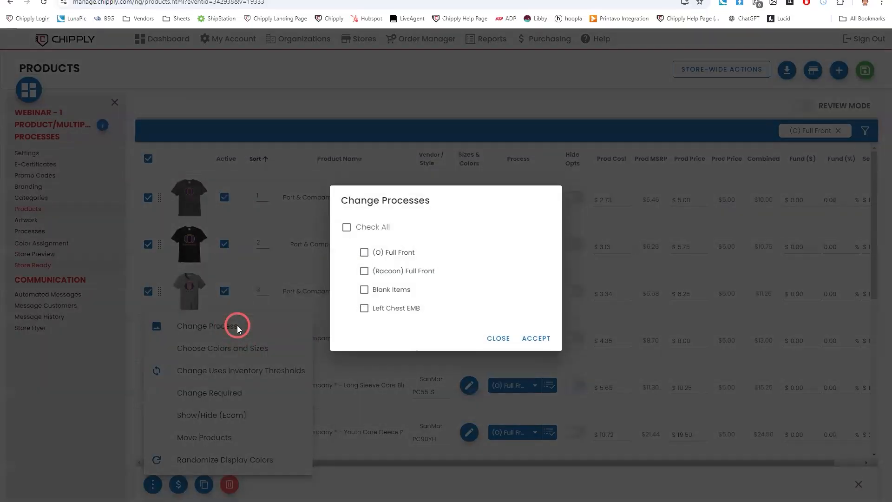
{"action": "left_click", "coordinate": [365, 253]}
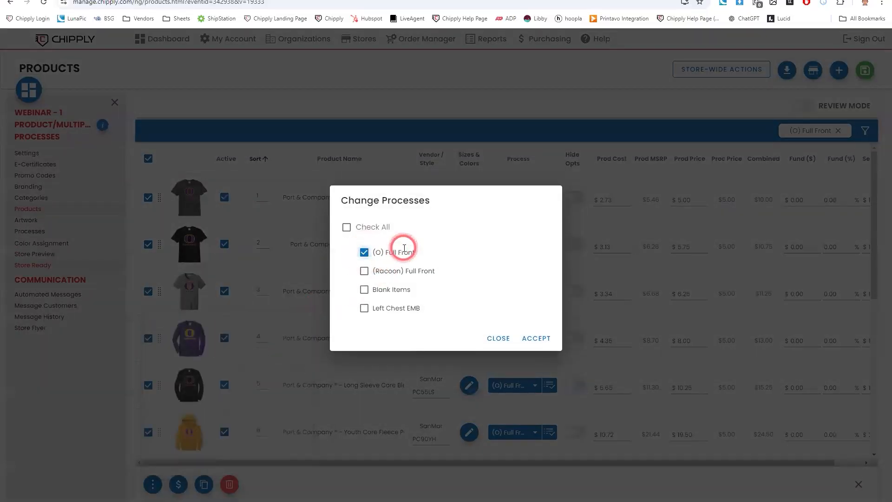
{"action": "left_click", "coordinate": [364, 272]}
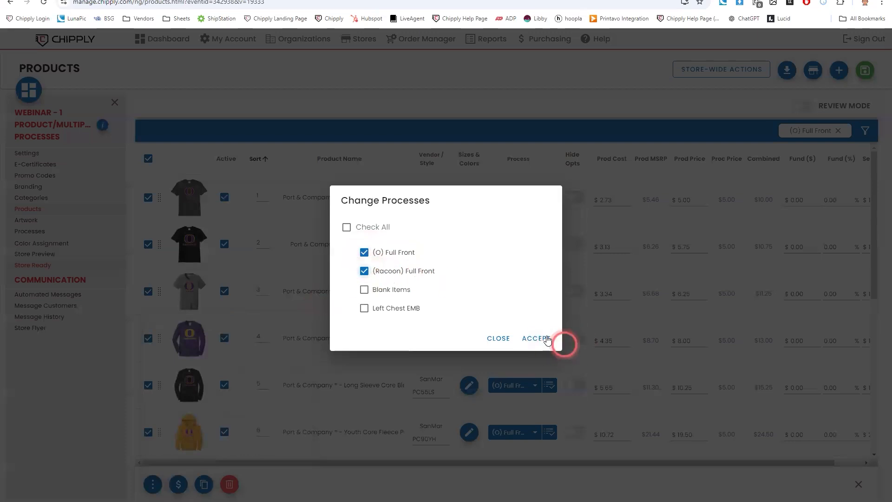
{"action": "left_click", "coordinate": [496, 340]}
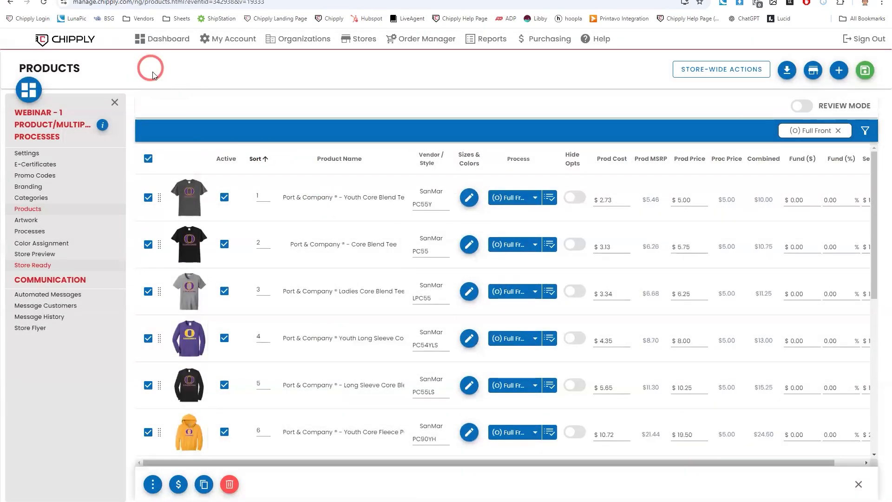
Reopen the closed Captains Baseball store and examine how its Baseball Spirit Wear products present multiple designs
{"action": "right_click", "coordinate": [314, 1]}
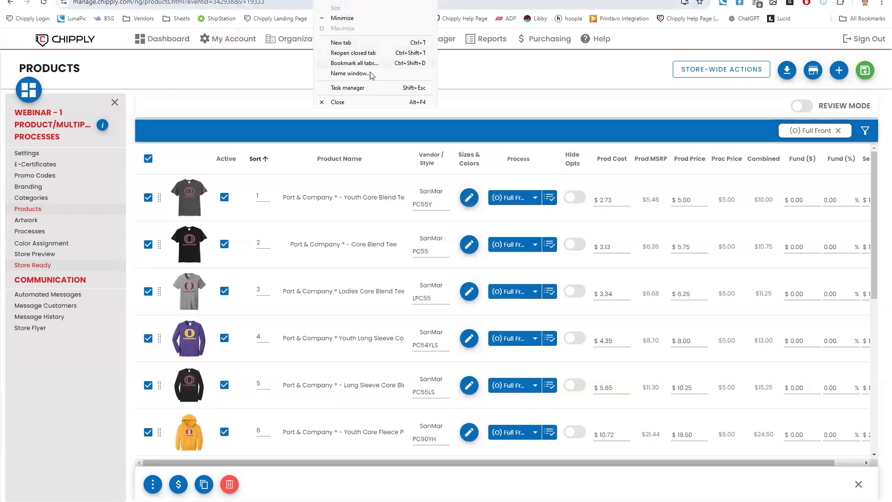
{"action": "left_click", "coordinate": [376, 54]}
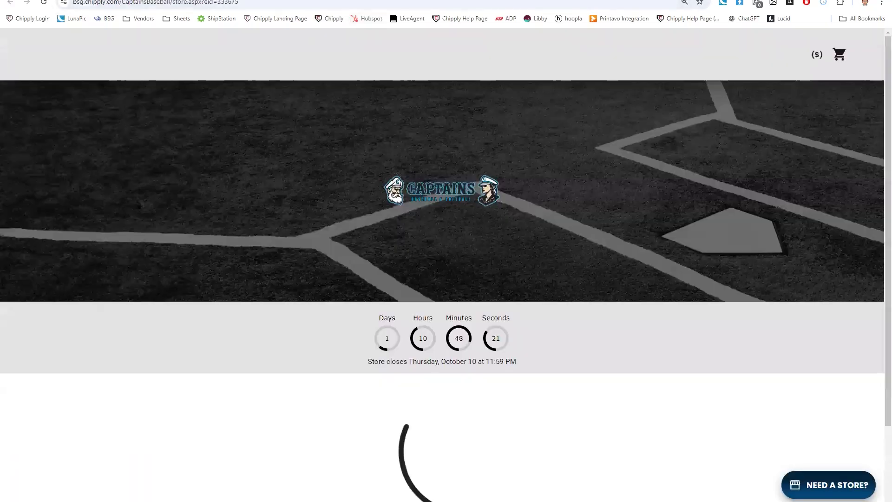
{"action": "scroll", "coordinate": [587, 203], "scroll_direction": "down", "scroll_amount": 7}
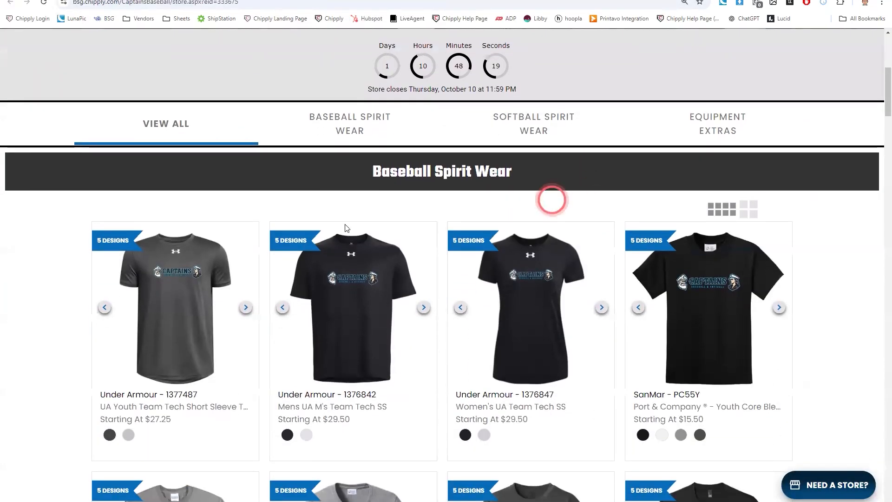
{"action": "scroll", "coordinate": [263, 269], "scroll_direction": "down", "scroll_amount": 3}
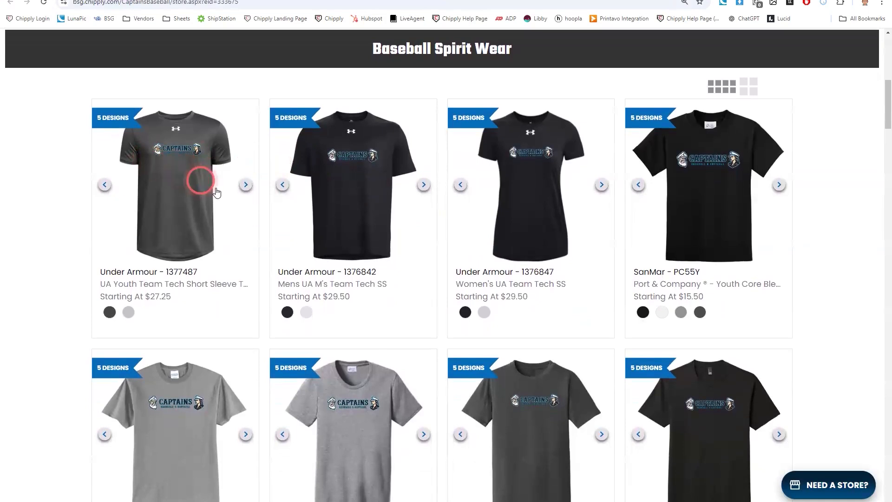
{"action": "scroll", "coordinate": [709, 151], "scroll_direction": "down", "scroll_amount": 5}
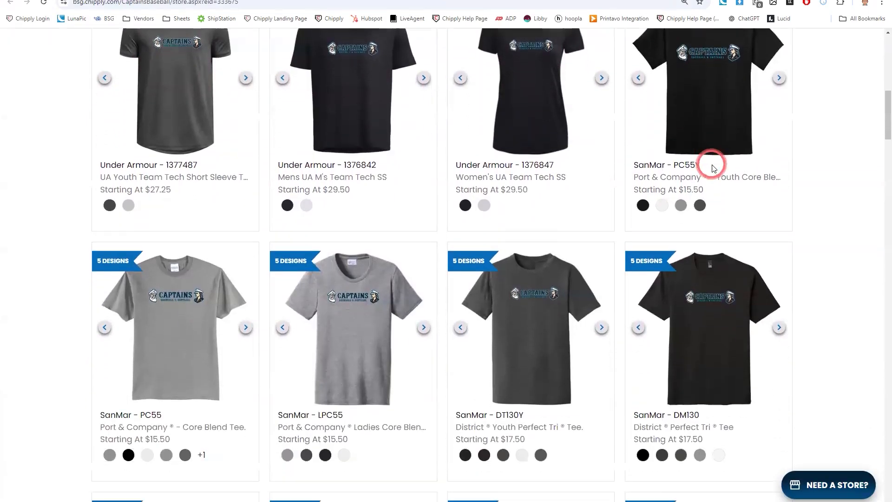
{"action": "scroll", "coordinate": [721, 167], "scroll_direction": "down", "scroll_amount": 3}
{"action": "scroll", "coordinate": [723, 166], "scroll_direction": "down", "scroll_amount": 10}
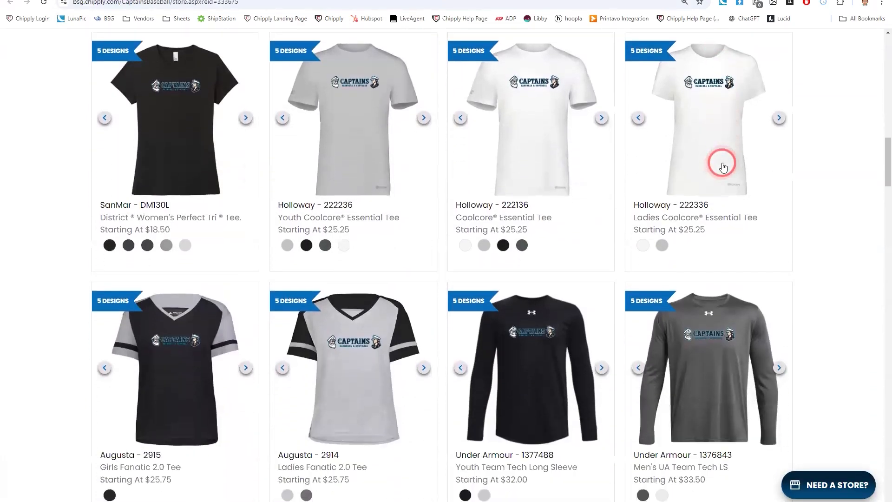
Look through the remaining Captains Baseball store products and check which ones offer multiple designs
{"action": "scroll", "coordinate": [728, 159], "scroll_direction": "down", "scroll_amount": 2}
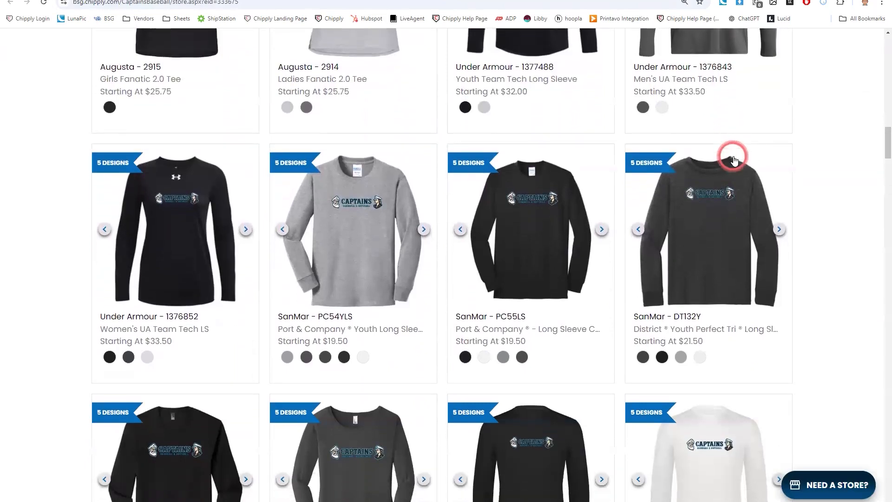
{"action": "scroll", "coordinate": [731, 161], "scroll_direction": "down", "scroll_amount": 5}
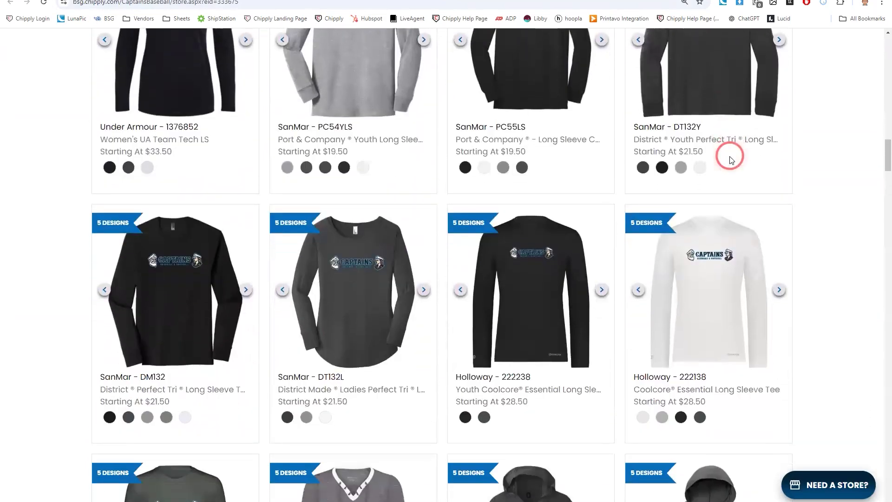
{"action": "scroll", "coordinate": [731, 160], "scroll_direction": "down", "scroll_amount": 1}
{"action": "scroll", "coordinate": [730, 159], "scroll_direction": "down", "scroll_amount": 2}
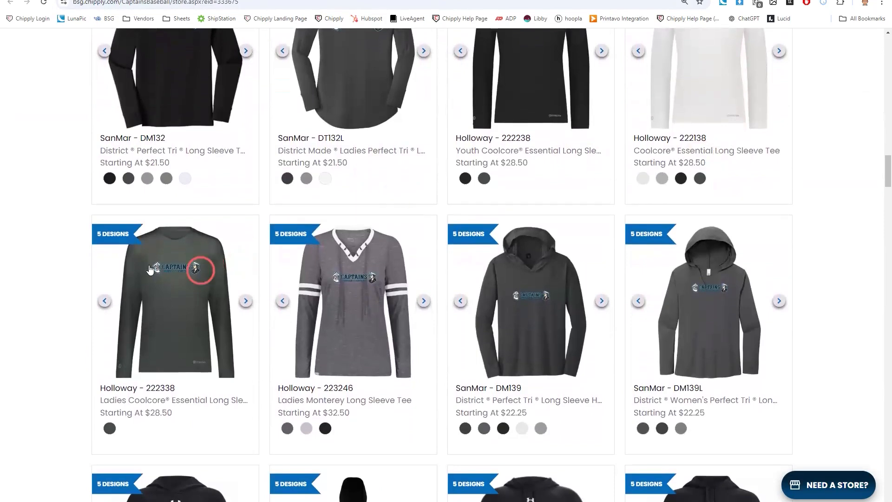
{"action": "scroll", "coordinate": [576, 260], "scroll_direction": "down", "scroll_amount": 3}
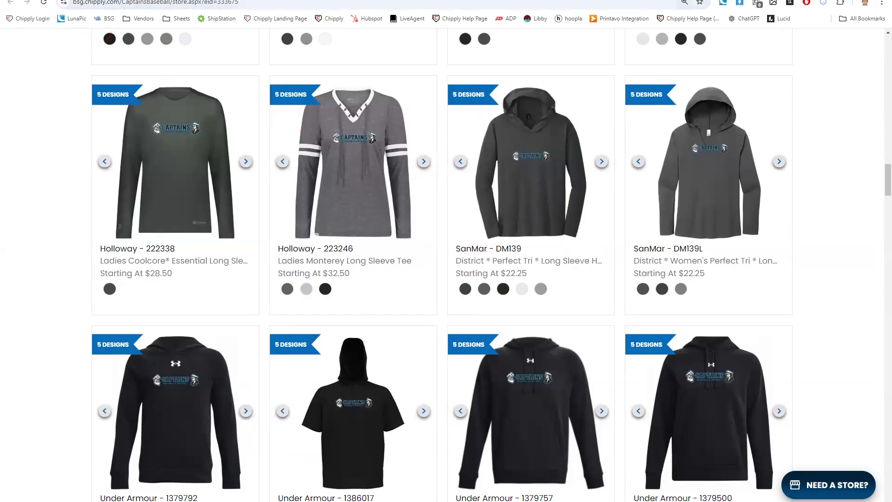
Return to the webinar store's product list, deselect all products and add the (Racoon) Full Front process to the Youth Core Blend Tee
{"action": "left_click", "coordinate": [93, 1]}
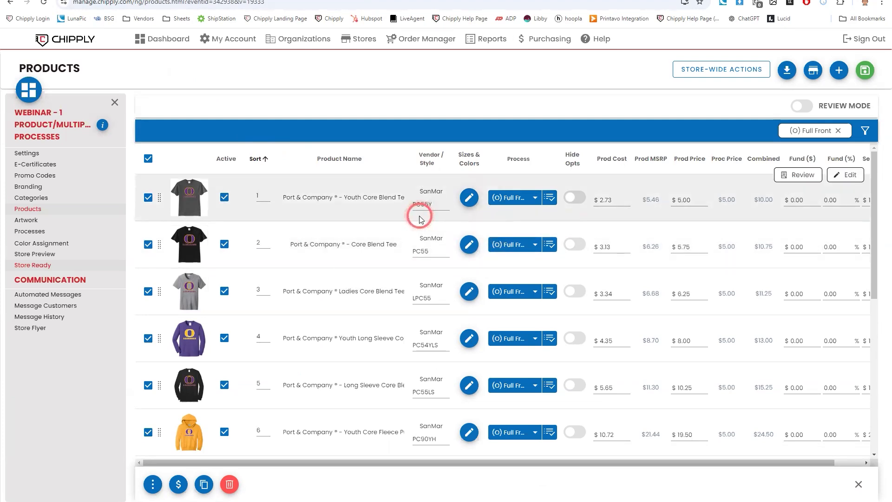
{"action": "scroll", "coordinate": [336, 334], "scroll_direction": "down", "scroll_amount": 7}
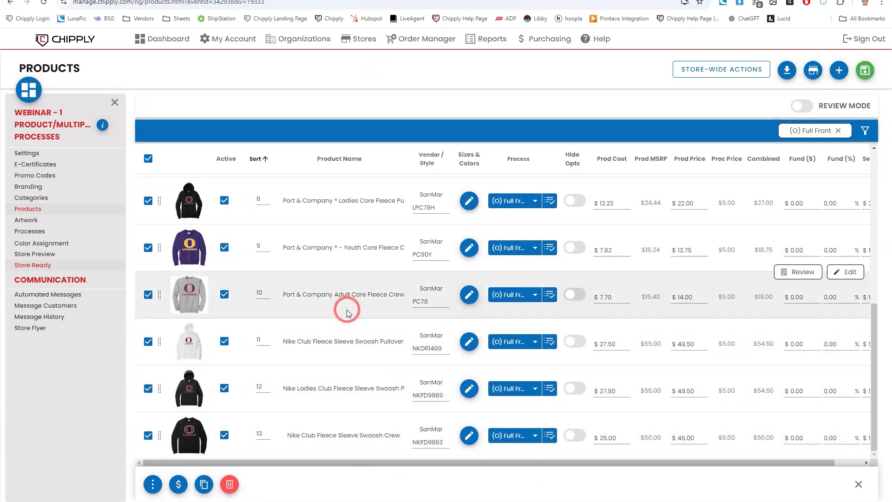
{"action": "scroll", "coordinate": [347, 313], "scroll_direction": "up", "scroll_amount": 7}
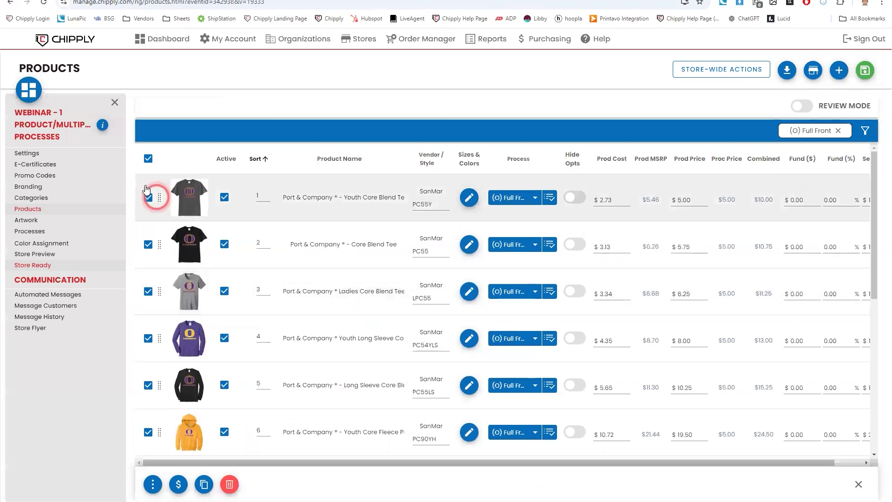
{"action": "left_click", "coordinate": [148, 160]}
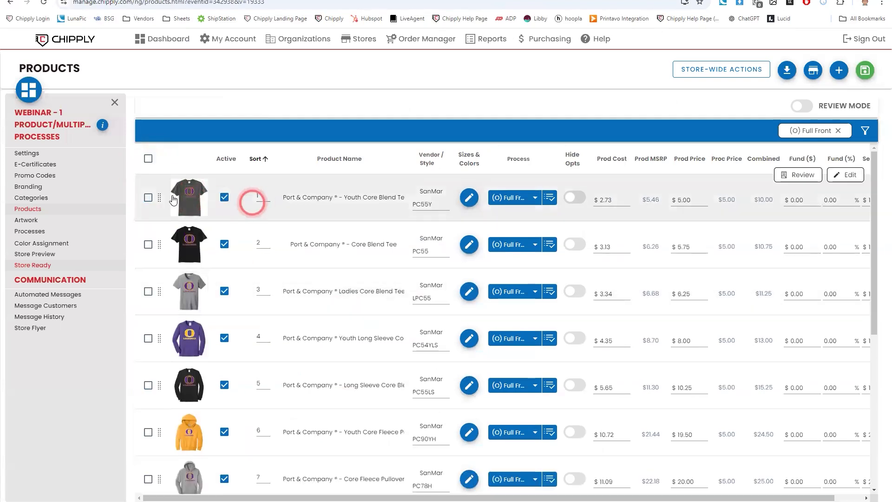
{"action": "left_click", "coordinate": [551, 200]}
{"action": "left_click", "coordinate": [502, 236]}
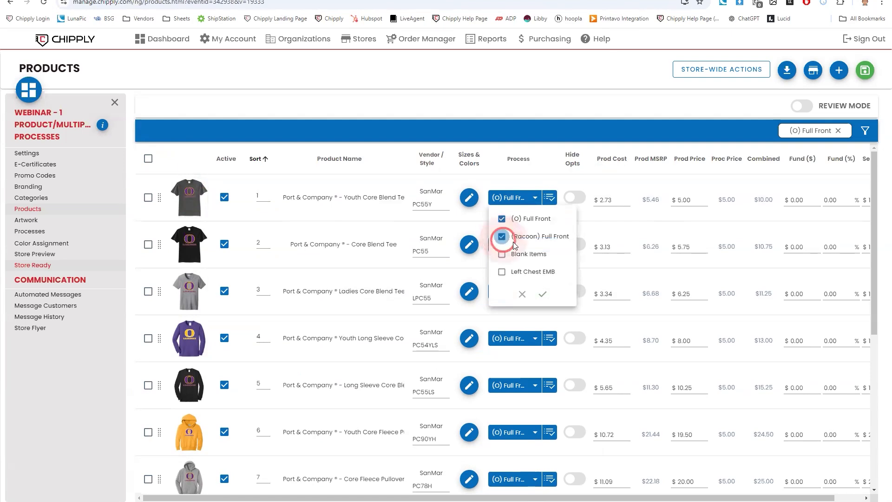
{"action": "left_click", "coordinate": [544, 294]}
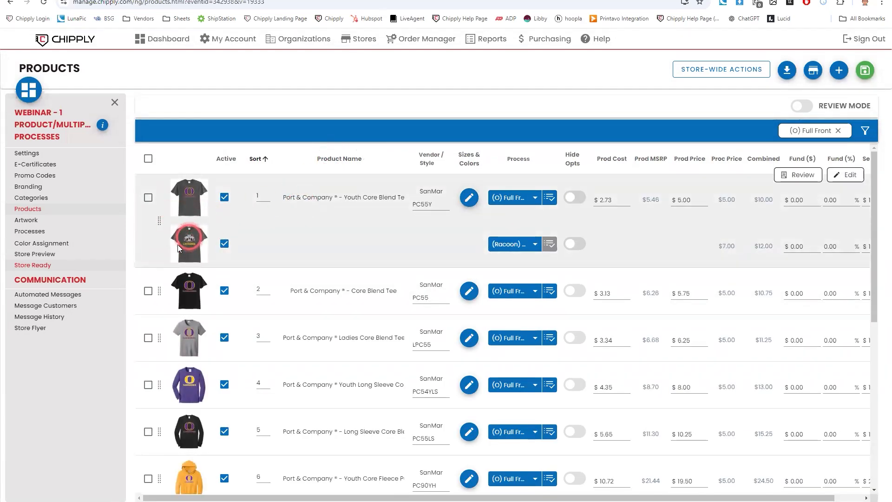
Review the bulk Change Process options for the Youth Core Blend Tee, leave its processes as they are and deselect it
{"action": "left_click", "coordinate": [148, 198]}
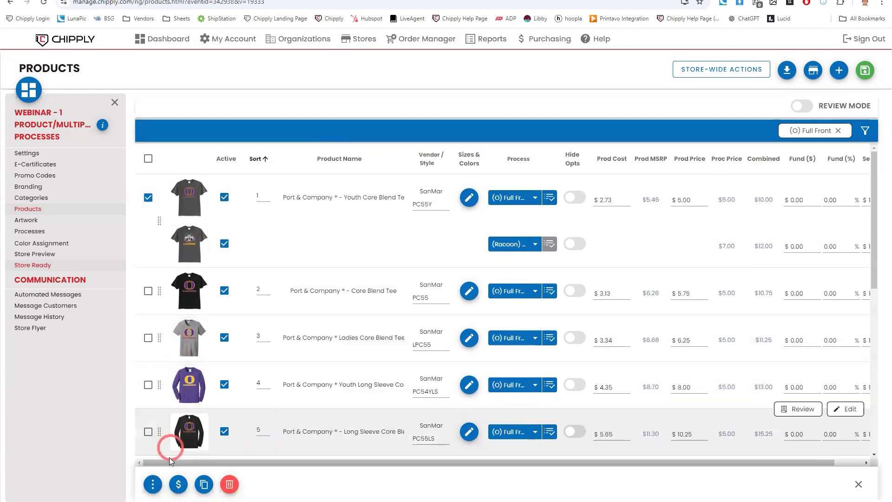
{"action": "left_click", "coordinate": [153, 485]}
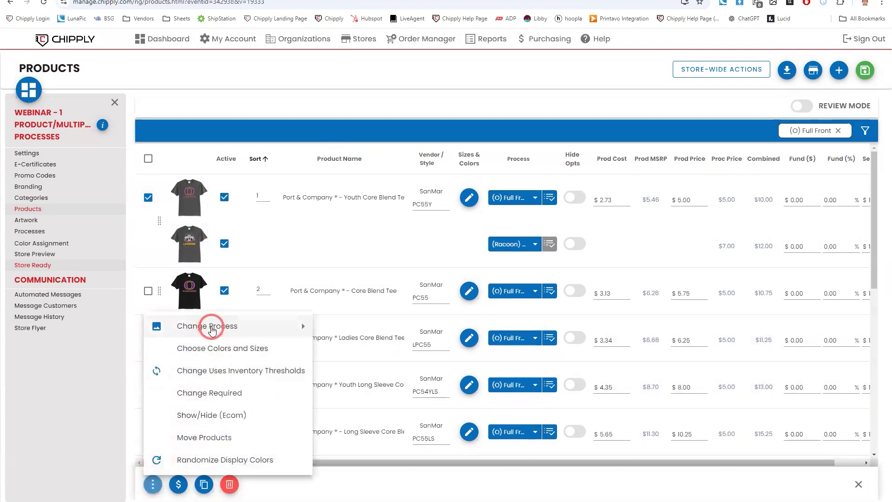
{"action": "mouse_move", "coordinate": [212, 329]}
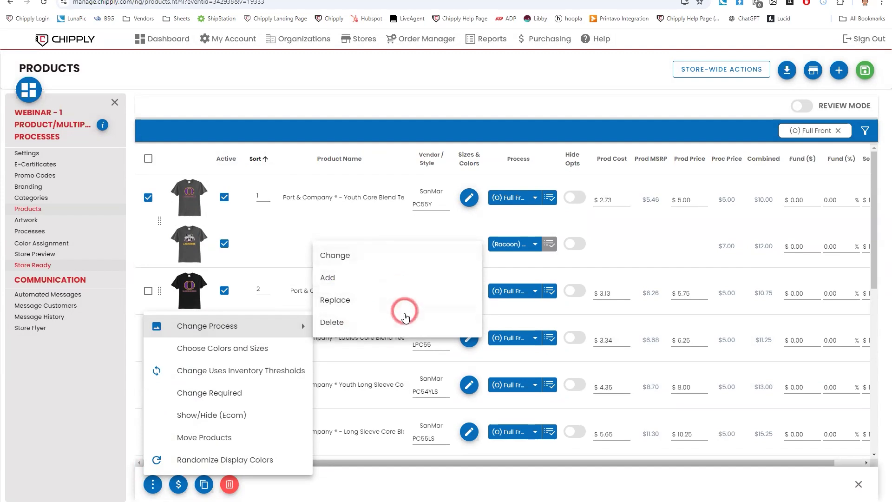
{"action": "left_click", "coordinate": [303, 275]}
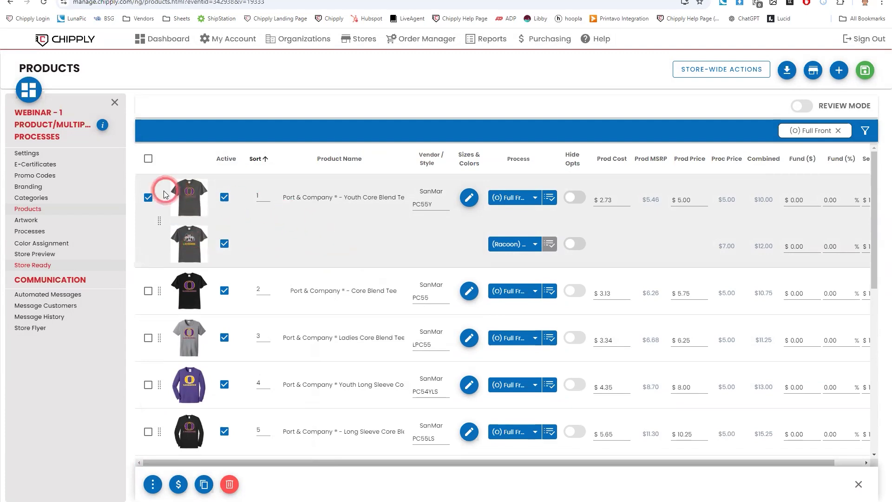
{"action": "left_click", "coordinate": [148, 197]}
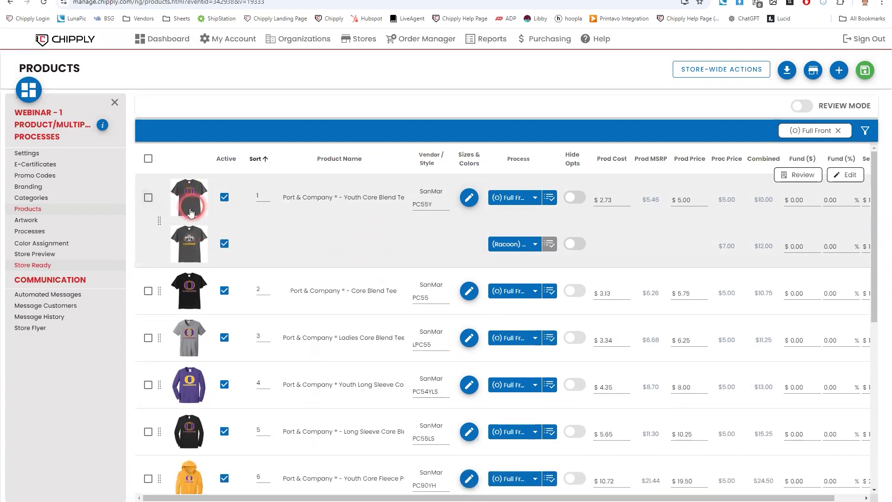
{"action": "scroll", "coordinate": [294, 223], "scroll_direction": "down", "scroll_amount": 1}
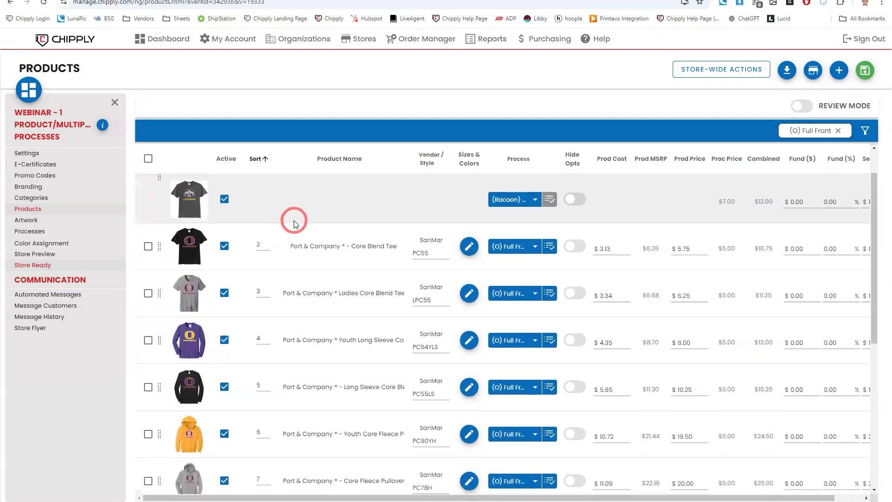
{"action": "scroll", "coordinate": [294, 221], "scroll_direction": "up", "scroll_amount": 1}
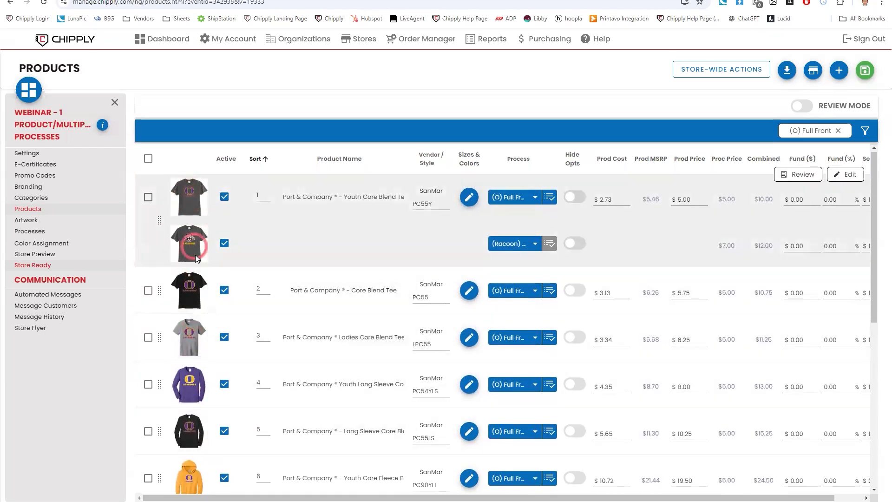
Change the process of products 2, 4, 6, 8, 10 and 12 to (Racoon) Full Front in one bulk edit
{"action": "left_click", "coordinate": [148, 290]}
{"action": "scroll", "coordinate": [176, 334], "scroll_direction": "down", "scroll_amount": 1}
{"action": "left_click", "coordinate": [147, 333]}
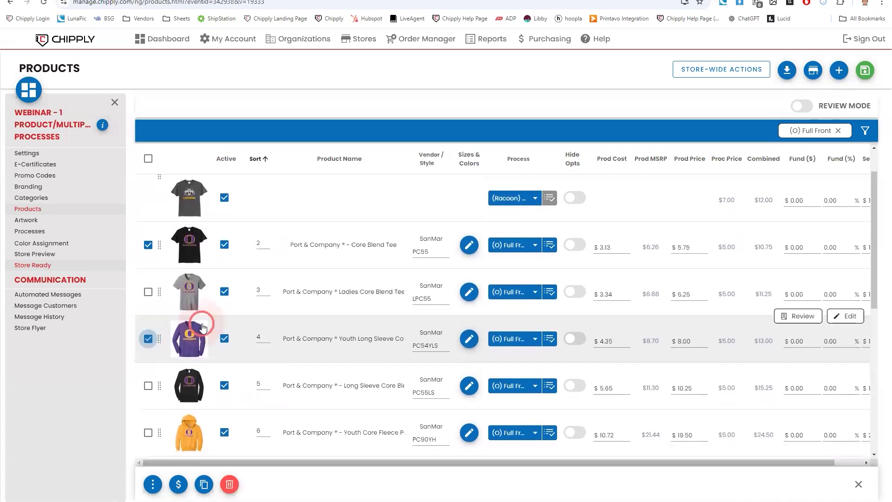
{"action": "scroll", "coordinate": [158, 333], "scroll_direction": "down", "scroll_amount": 2}
{"action": "scroll", "coordinate": [159, 331], "scroll_direction": "down", "scroll_amount": 1}
{"action": "left_click", "coordinate": [148, 339]}
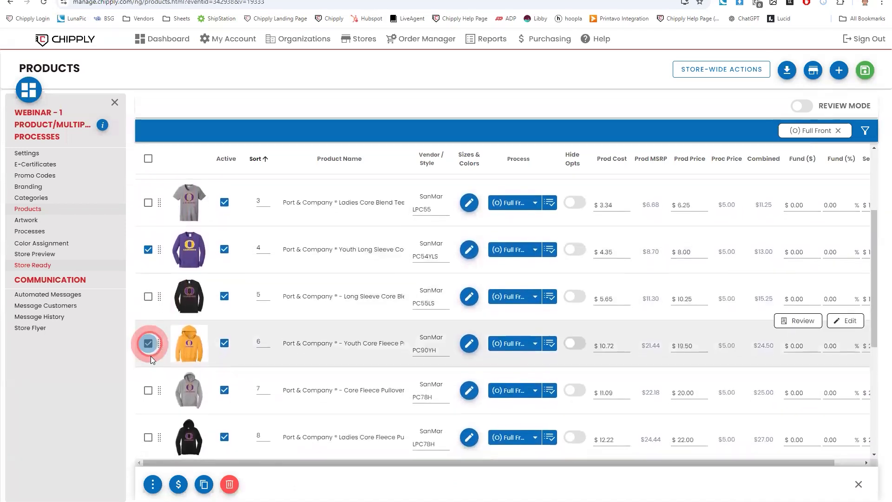
{"action": "left_click", "coordinate": [148, 433]}
{"action": "scroll", "coordinate": [186, 390], "scroll_direction": "down", "scroll_amount": 8}
{"action": "left_click", "coordinate": [148, 248]}
{"action": "left_click", "coordinate": [147, 294]}
{"action": "left_click", "coordinate": [149, 389]}
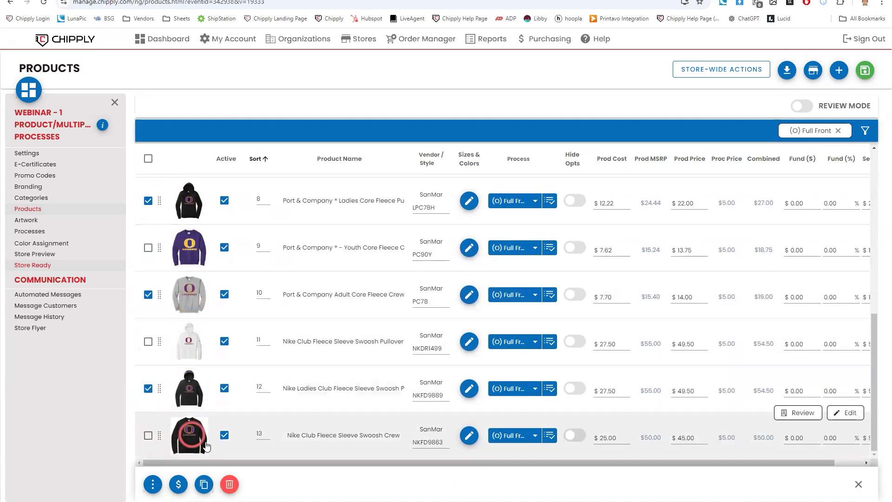
{"action": "left_click", "coordinate": [153, 486]}
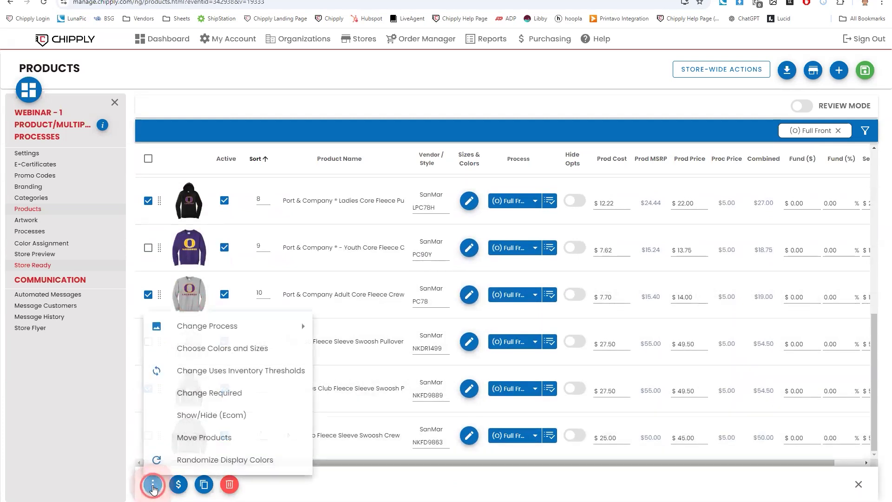
{"action": "left_click", "coordinate": [223, 331]}
{"action": "left_click", "coordinate": [363, 257]}
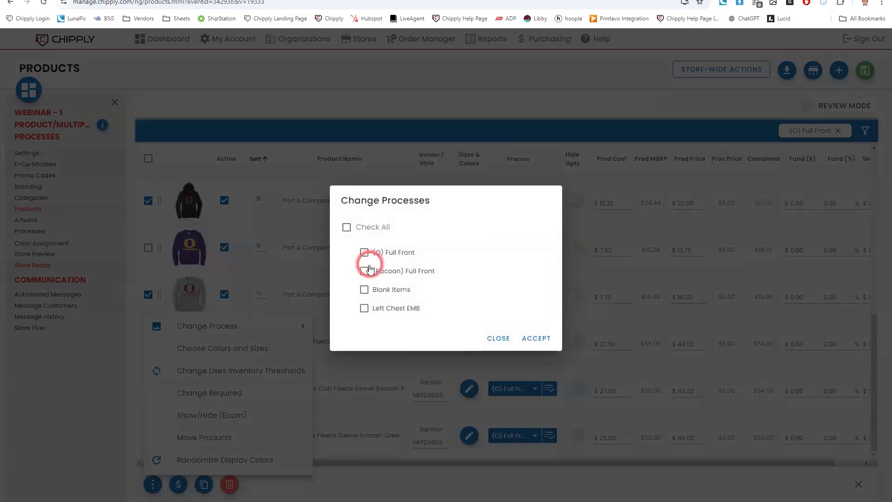
{"action": "left_click", "coordinate": [364, 271]}
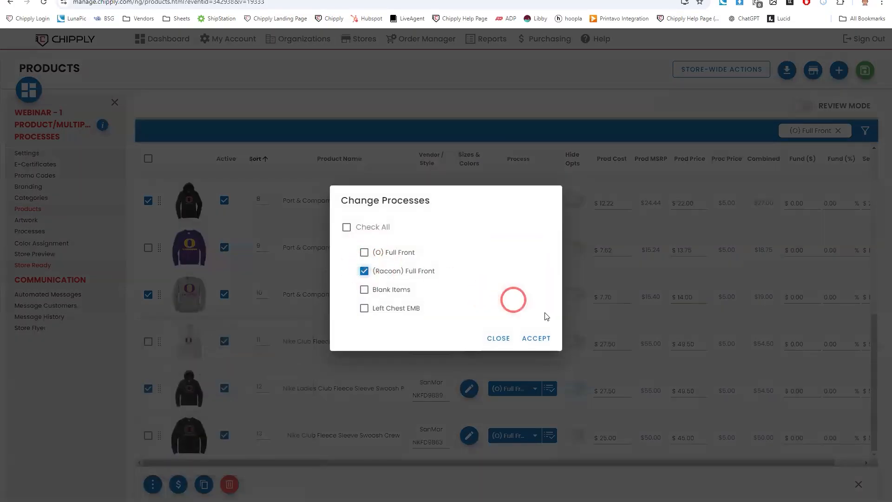
{"action": "left_click", "coordinate": [539, 338]}
{"action": "left_click", "coordinate": [516, 295]}
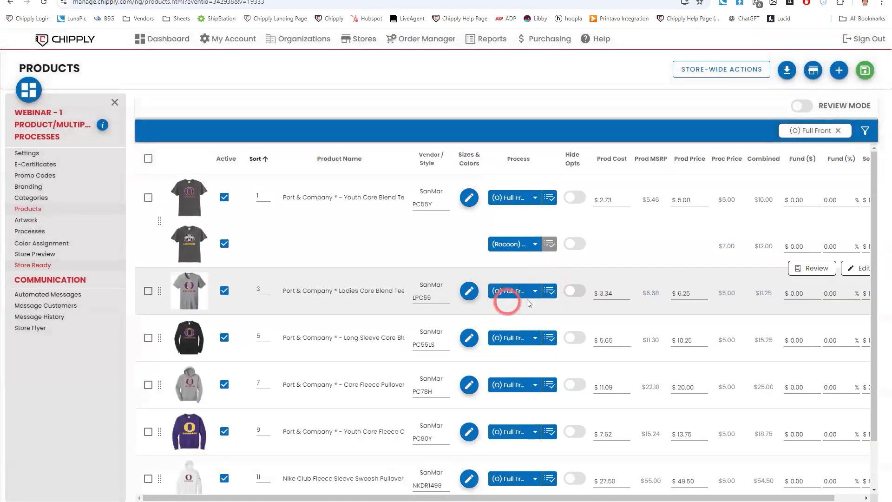
Extend the product list's process filter to include (Racoon) Full Front alongside (O) Full Front
{"action": "scroll", "coordinate": [326, 293], "scroll_direction": "down", "scroll_amount": 2}
{"action": "scroll", "coordinate": [338, 298], "scroll_direction": "up", "scroll_amount": 2}
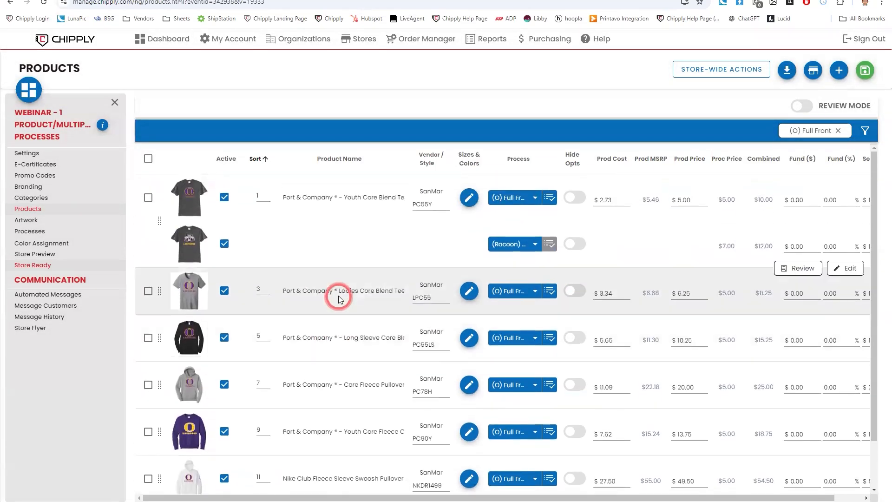
{"action": "mouse_move", "coordinate": [31, 91]}
{"action": "left_click", "coordinate": [82, 90]}
{"action": "left_click", "coordinate": [48, 105]}
{"action": "left_click", "coordinate": [37, 188]}
{"action": "left_click", "coordinate": [140, 267]}
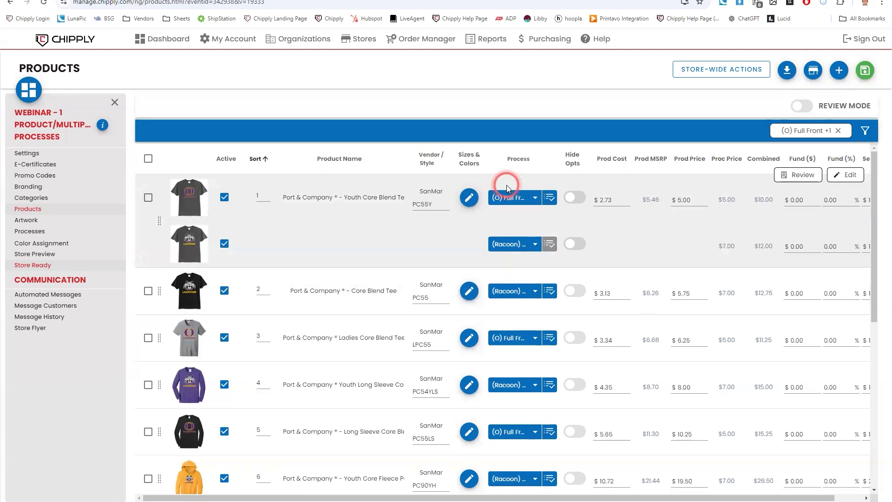
Open the store preview and compare the displayed product designs with the processes assigned in the product list
{"action": "left_click", "coordinate": [45, 256]}
{"action": "left_click", "coordinate": [368, 280]}
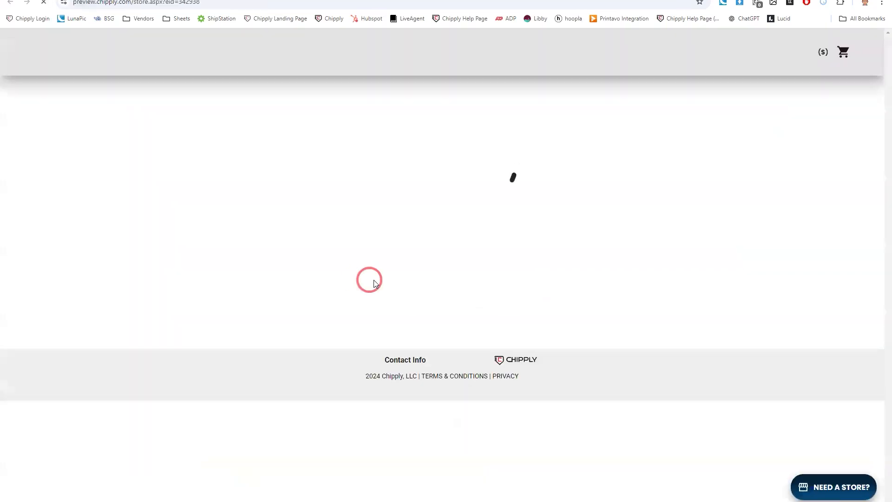
{"action": "scroll", "coordinate": [368, 281], "scroll_direction": "down", "scroll_amount": 3}
{"action": "scroll", "coordinate": [368, 282], "scroll_direction": "down", "scroll_amount": 2}
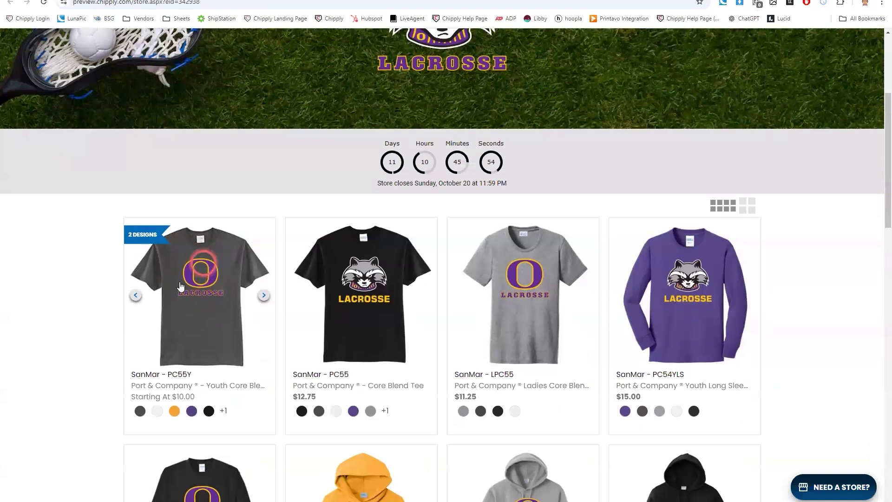
{"action": "left_click", "coordinate": [124, 0]}
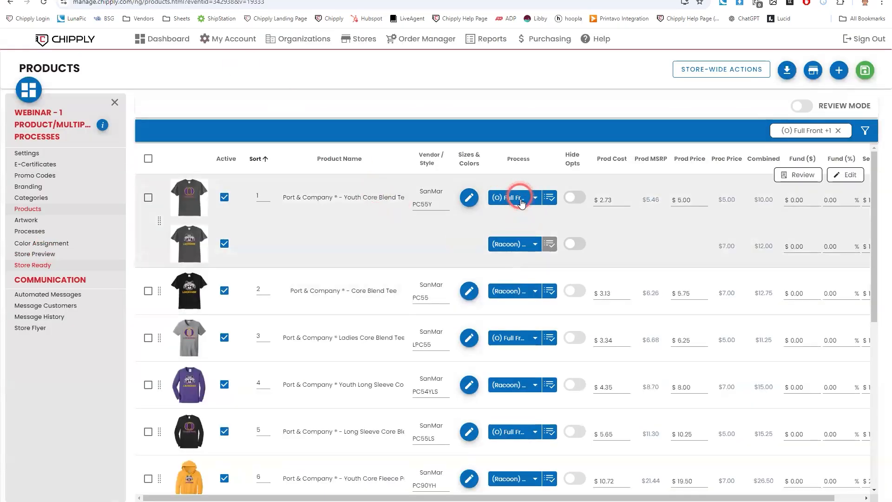
{"action": "left_click", "coordinate": [186, 0]}
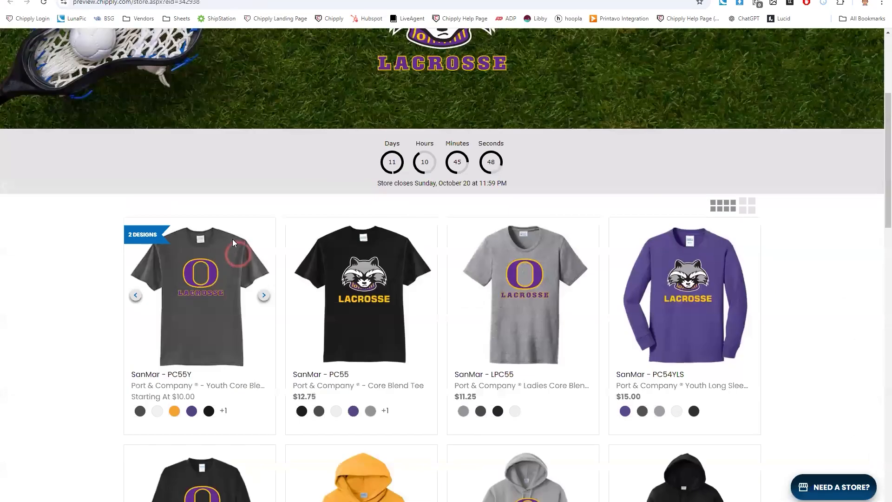
Cycle through both designs of the PC55Y Youth Core Blend Tee in the preview and check the other products' designs
{"action": "left_click", "coordinate": [264, 296]}
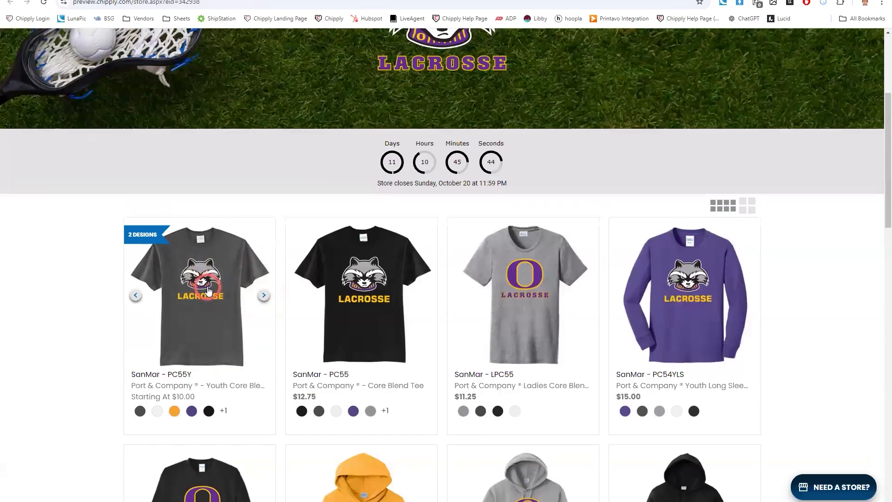
{"action": "left_click", "coordinate": [264, 296]}
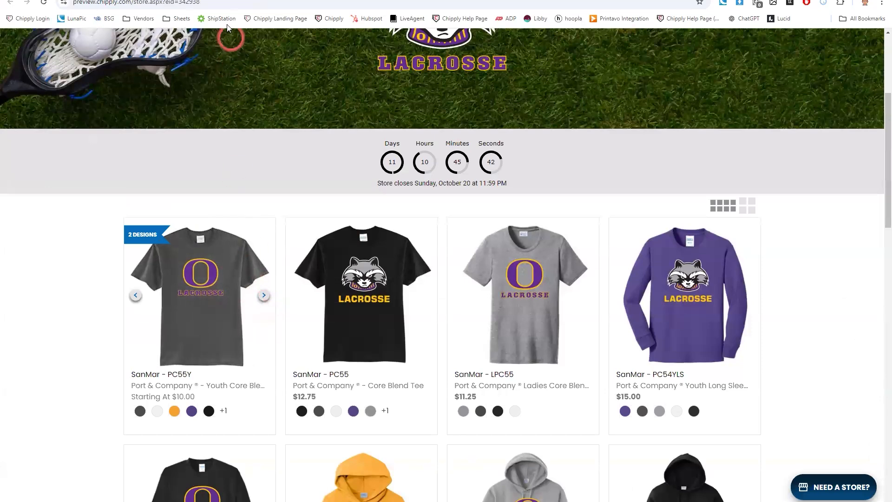
{"action": "scroll", "coordinate": [302, 275], "scroll_direction": "down", "scroll_amount": 2}
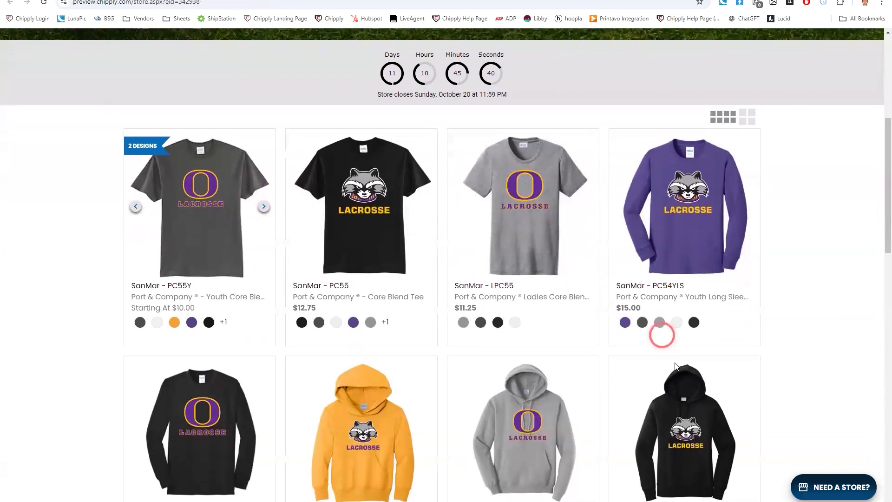
Add the (O) Full Front process to products 2, 4, 6, 8, 10 and 12 of the store's product list in one bulk edit
{"action": "key", "text": "ctrl+Tab"}
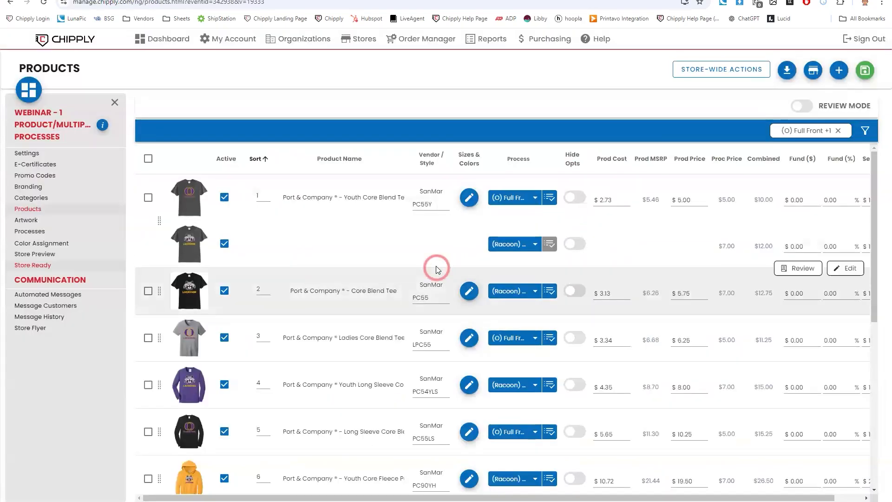
{"action": "left_click", "coordinate": [148, 291]}
{"action": "scroll", "coordinate": [147, 300], "scroll_direction": "down", "scroll_amount": 2}
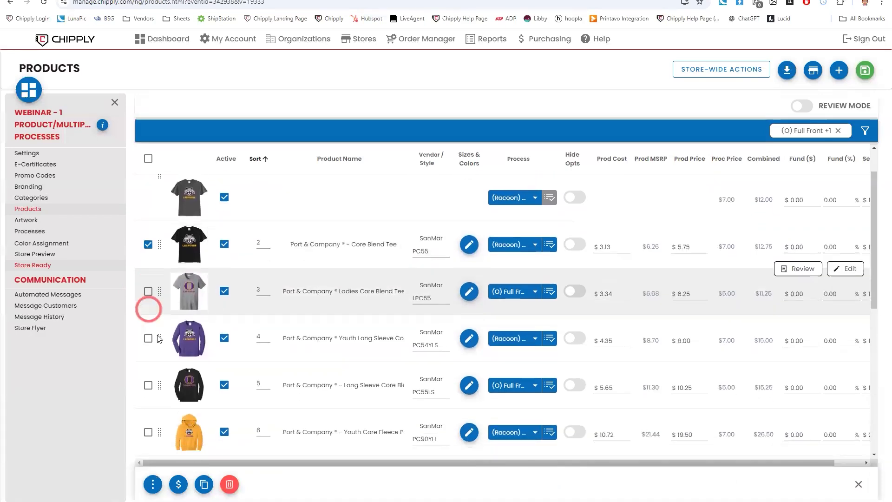
{"action": "left_click", "coordinate": [148, 301]}
{"action": "left_click", "coordinate": [148, 395]}
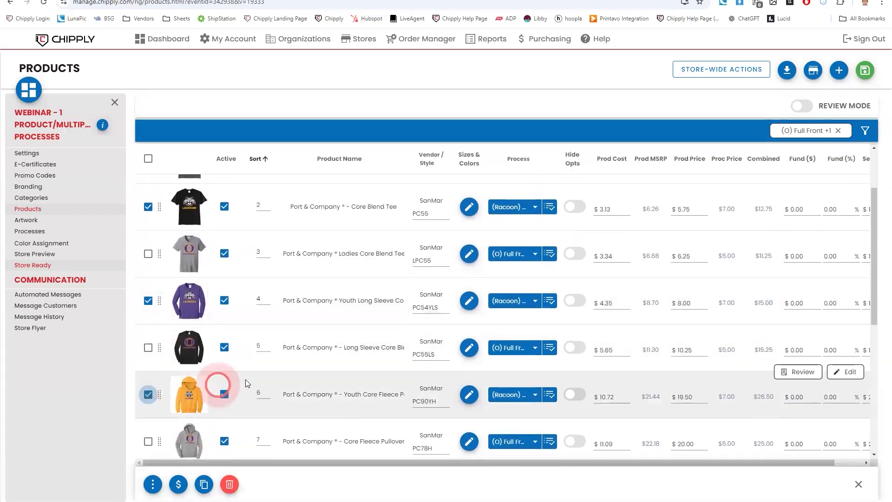
{"action": "scroll", "coordinate": [195, 345], "scroll_direction": "down", "scroll_amount": 3}
{"action": "left_click", "coordinate": [148, 362]}
{"action": "scroll", "coordinate": [154, 360], "scroll_direction": "down", "scroll_amount": 4}
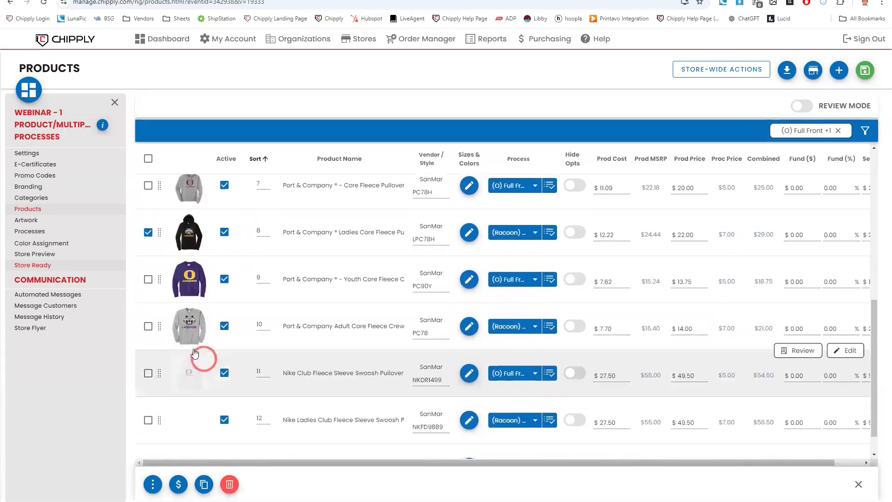
{"action": "left_click", "coordinate": [148, 298]}
{"action": "left_click", "coordinate": [148, 393]}
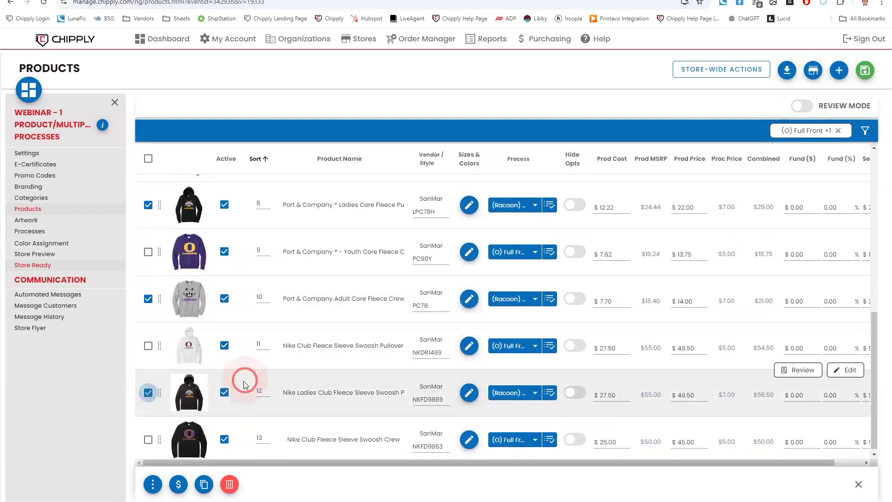
{"action": "scroll", "coordinate": [149, 392], "scroll_direction": "down", "scroll_amount": 1}
{"action": "left_click", "coordinate": [154, 486]}
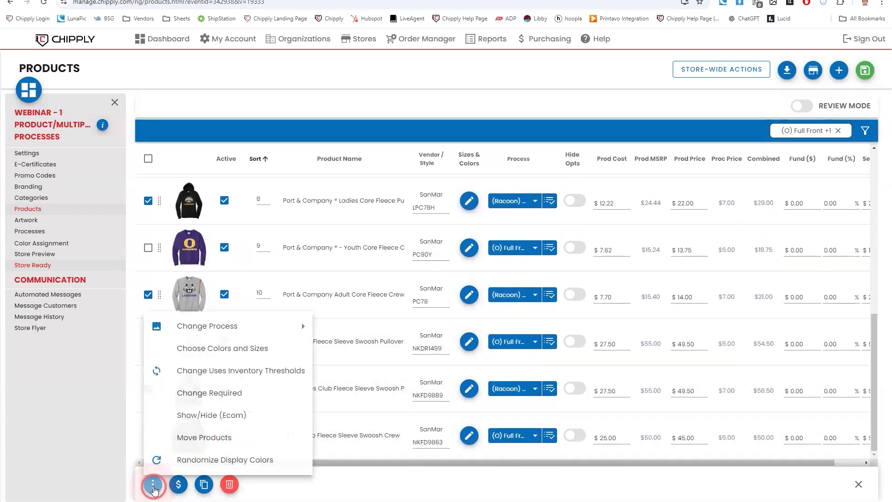
{"action": "left_click", "coordinate": [219, 330]}
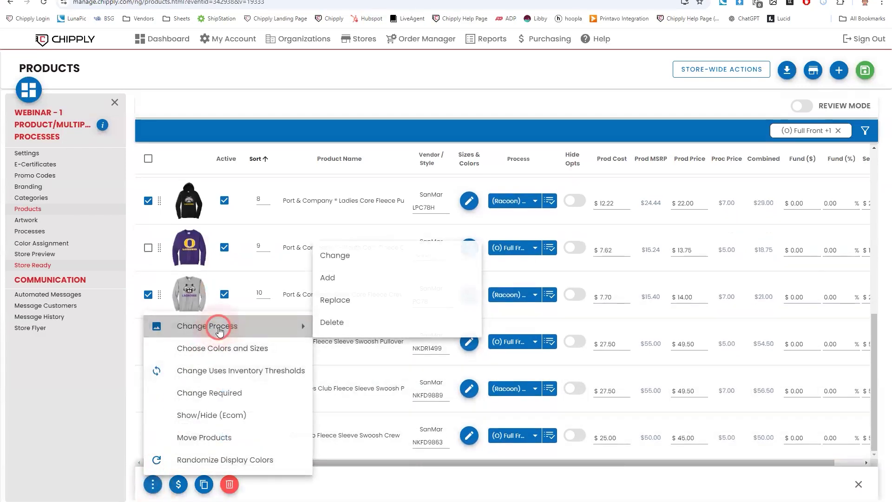
{"action": "left_click", "coordinate": [380, 252]}
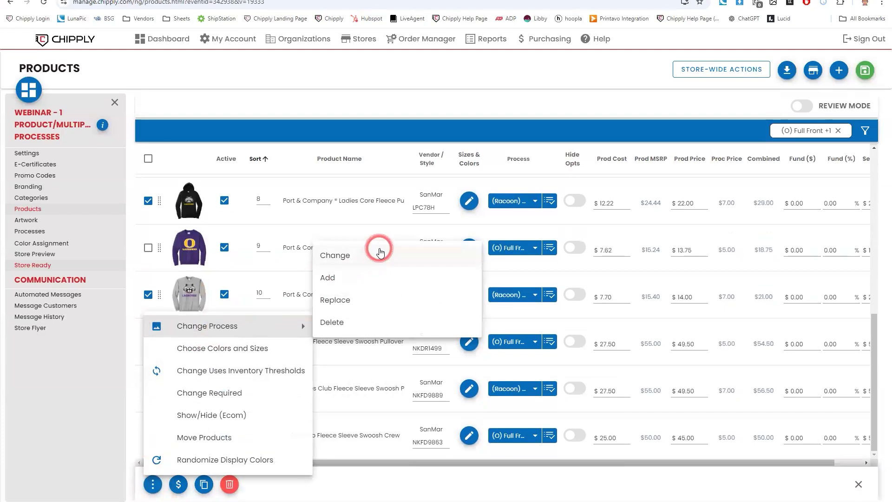
{"action": "left_click", "coordinate": [350, 281]}
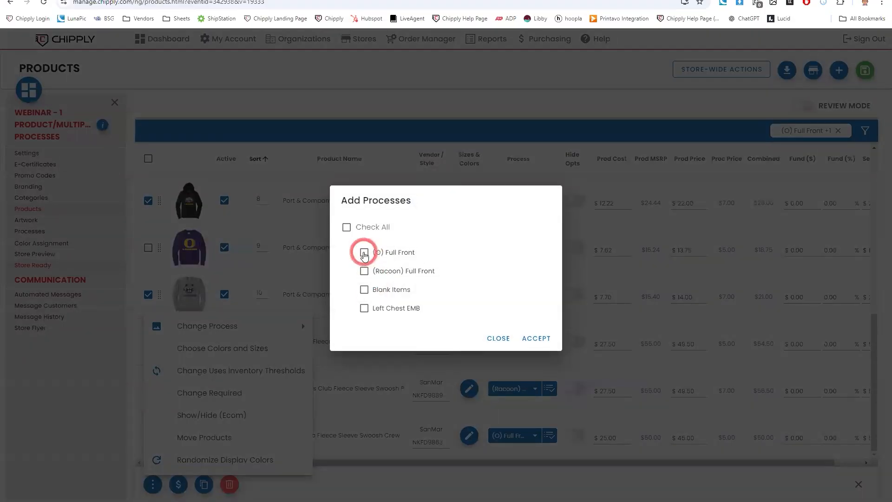
{"action": "left_click", "coordinate": [364, 252]}
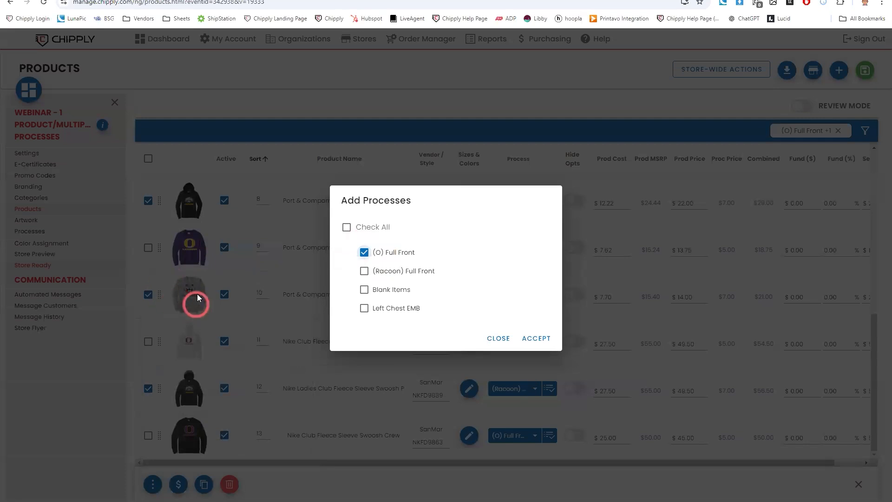
{"action": "left_click", "coordinate": [539, 342]}
{"action": "left_click", "coordinate": [521, 296]}
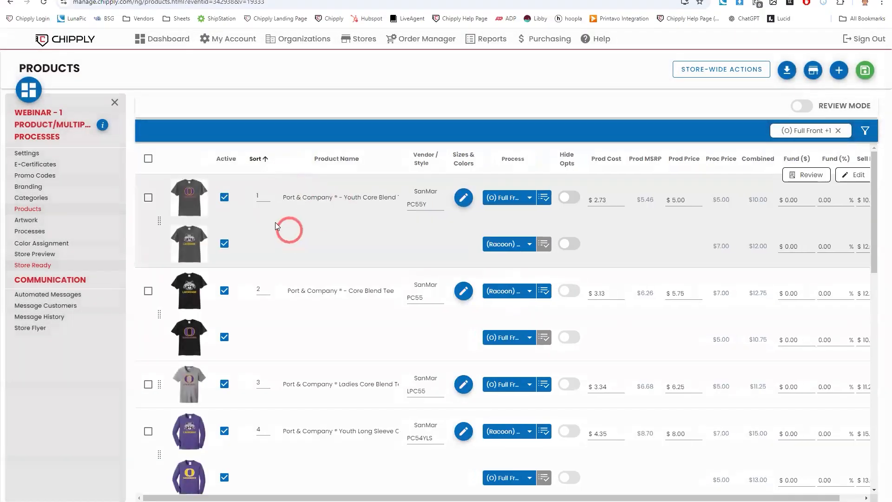
Add the (Racoon) Full Front process to products 3, 5, 7, 9, 11 and 13 in one bulk edit
{"action": "scroll", "coordinate": [204, 227], "scroll_direction": "down", "scroll_amount": 3}
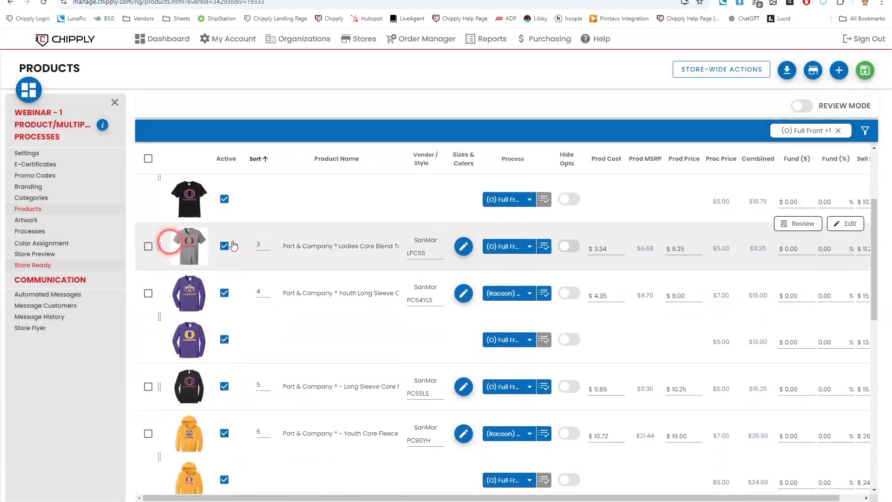
{"action": "left_click", "coordinate": [148, 248]}
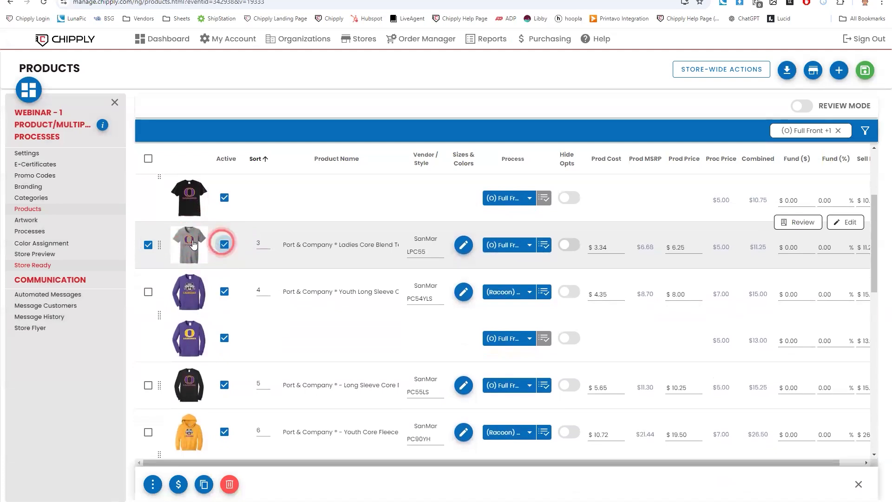
{"action": "scroll", "coordinate": [185, 251], "scroll_direction": "down", "scroll_amount": 2}
{"action": "left_click", "coordinate": [149, 297]}
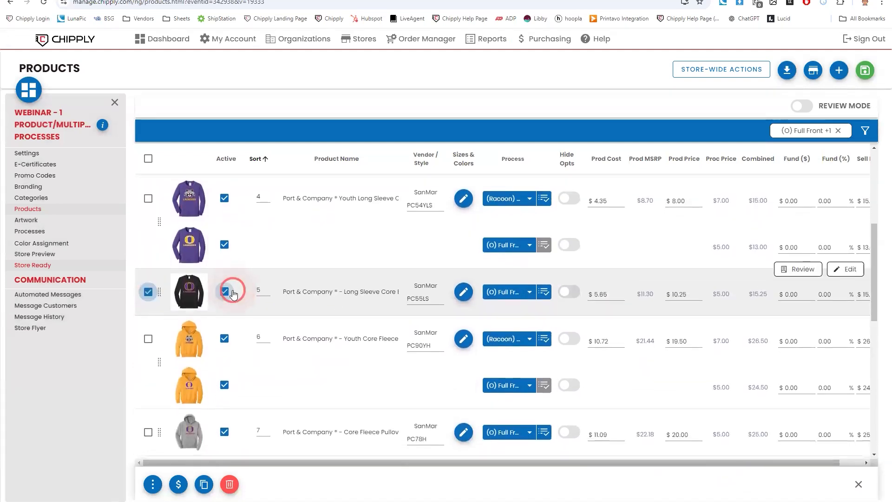
{"action": "scroll", "coordinate": [232, 291], "scroll_direction": "down", "scroll_amount": 5}
{"action": "left_click", "coordinate": [148, 202]}
{"action": "left_click", "coordinate": [147, 344]}
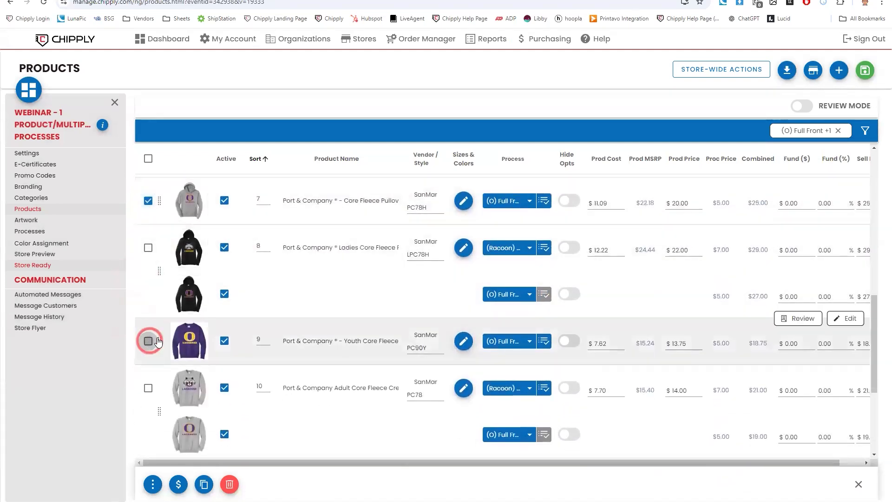
{"action": "scroll", "coordinate": [231, 309], "scroll_direction": "down", "scroll_amount": 4}
{"action": "left_click", "coordinate": [149, 296]}
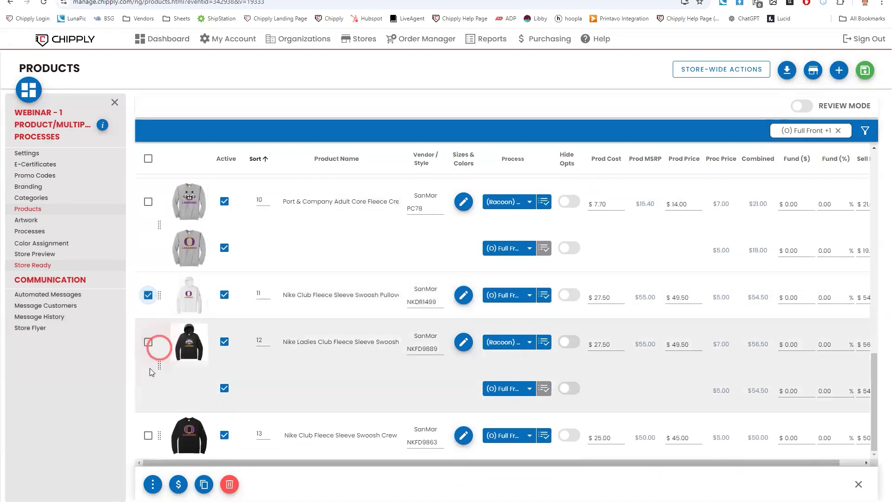
{"action": "left_click", "coordinate": [148, 436]}
{"action": "left_click", "coordinate": [158, 490]}
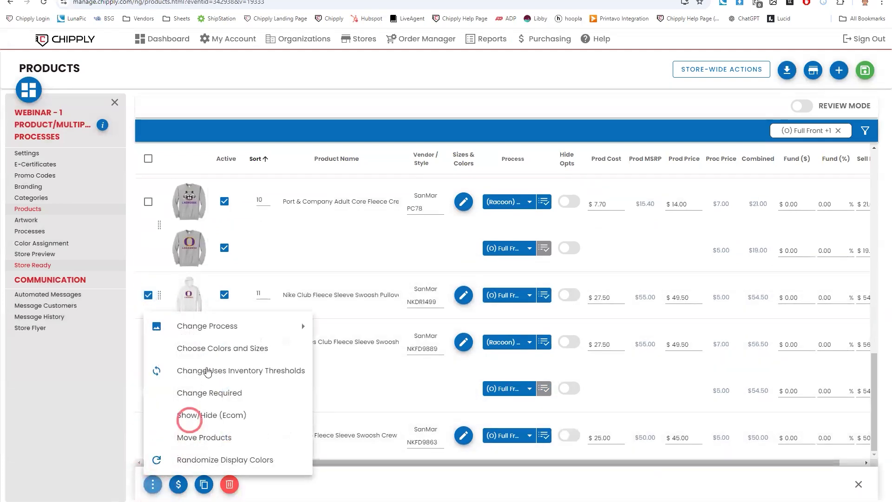
{"action": "left_click", "coordinate": [247, 326]}
{"action": "left_click", "coordinate": [350, 279]}
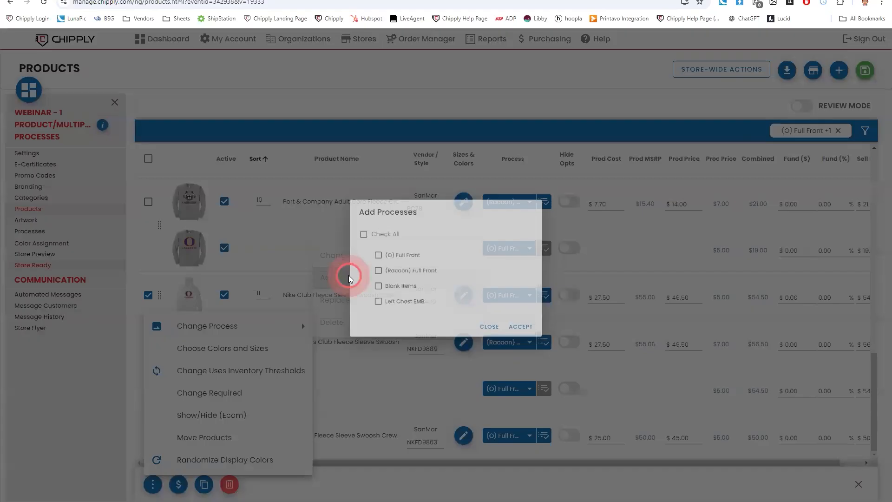
{"action": "left_click", "coordinate": [364, 271]}
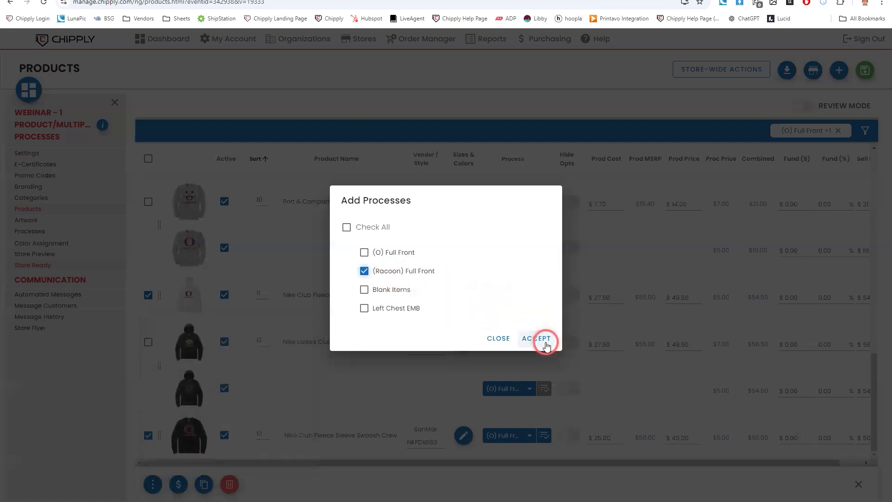
{"action": "left_click", "coordinate": [537, 338]}
{"action": "left_click", "coordinate": [515, 296]}
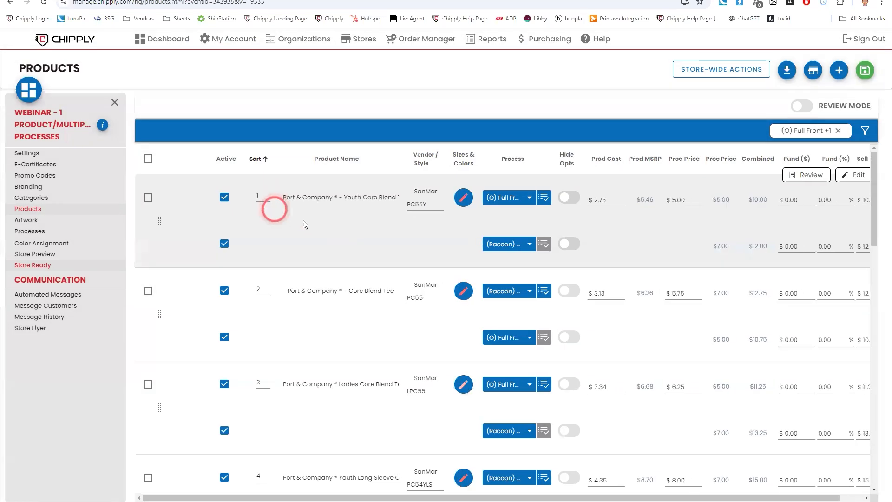
Check in the store preview which products offer multiple designs and which offer a single design
{"action": "left_click", "coordinate": [831, 131]}
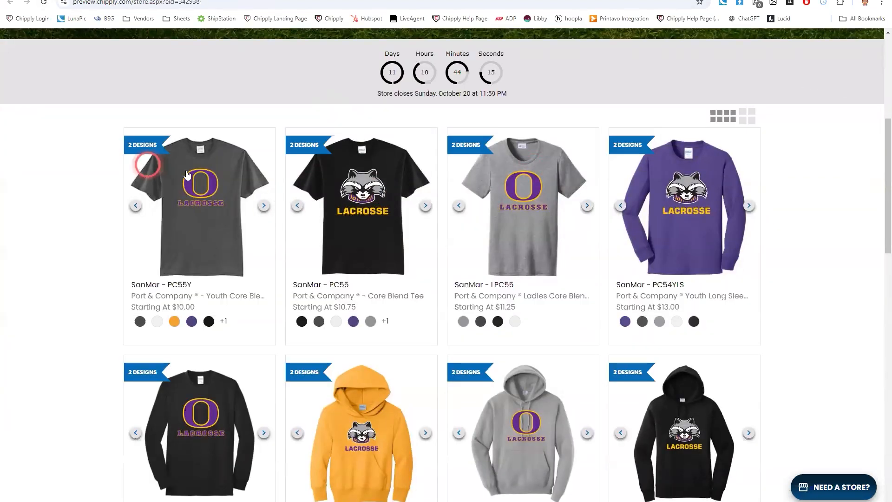
{"action": "scroll", "coordinate": [650, 205], "scroll_direction": "down", "scroll_amount": 5}
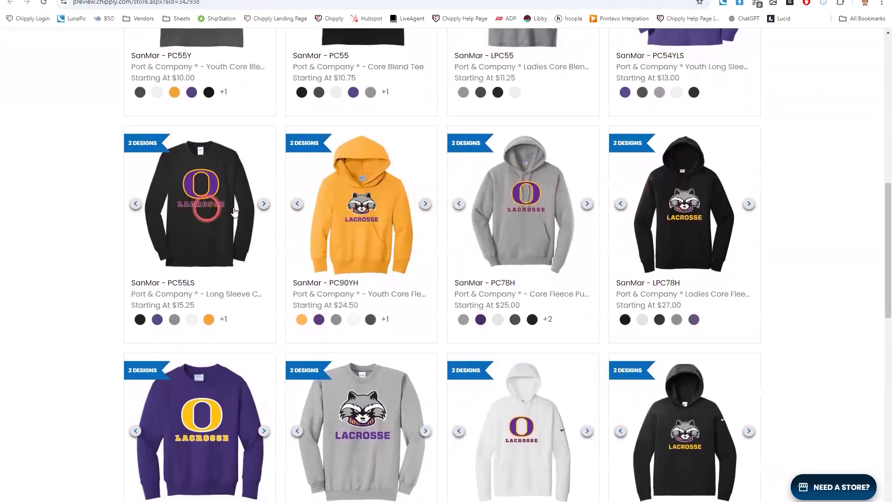
{"action": "scroll", "coordinate": [681, 207], "scroll_direction": "down", "scroll_amount": 4}
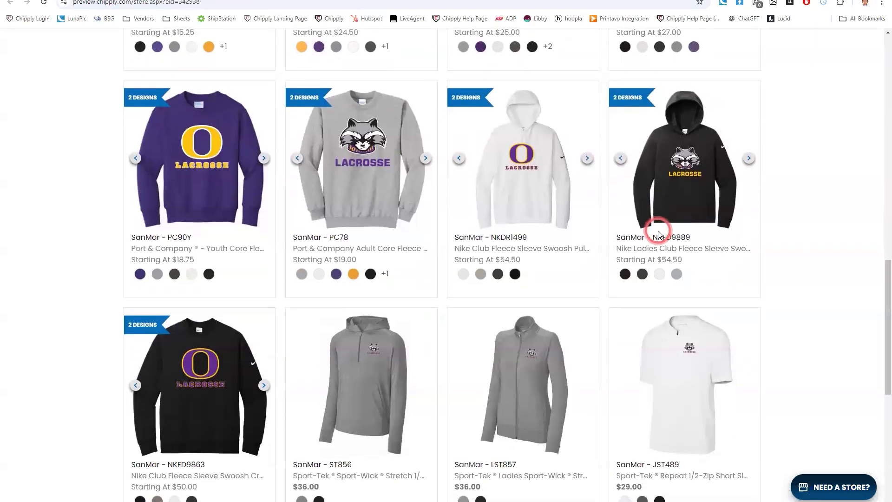
{"action": "scroll", "coordinate": [657, 225], "scroll_direction": "up", "scroll_amount": 10}
{"action": "scroll", "coordinate": [657, 213], "scroll_direction": "down", "scroll_amount": 4}
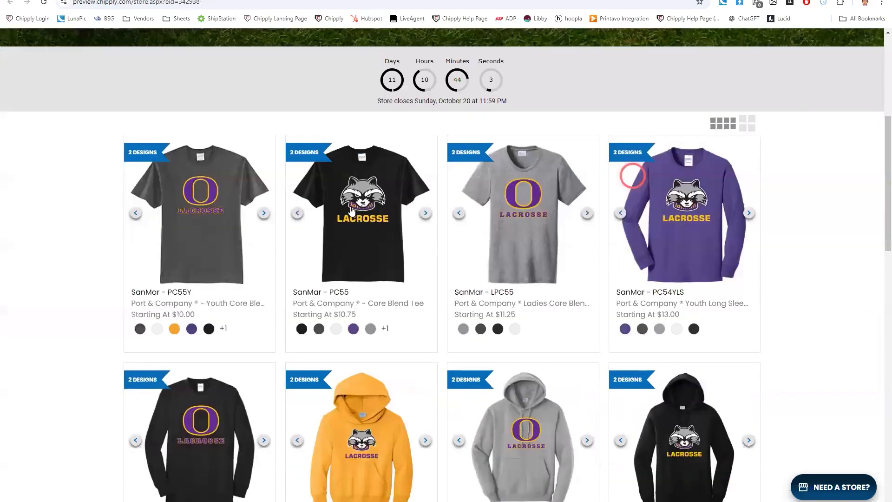
Open the PC55 Core Blend Tee's preview page, and inspect the YST800 Youth Travel Full-Zip Jacket's page in a duplicate browser tab for comparison
{"action": "left_click", "coordinate": [362, 203]}
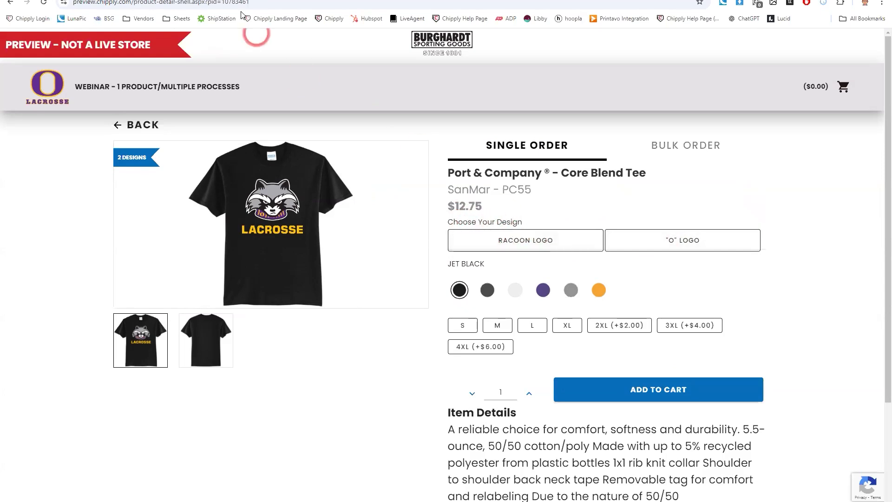
{"action": "right_click", "coordinate": [203, 1]}
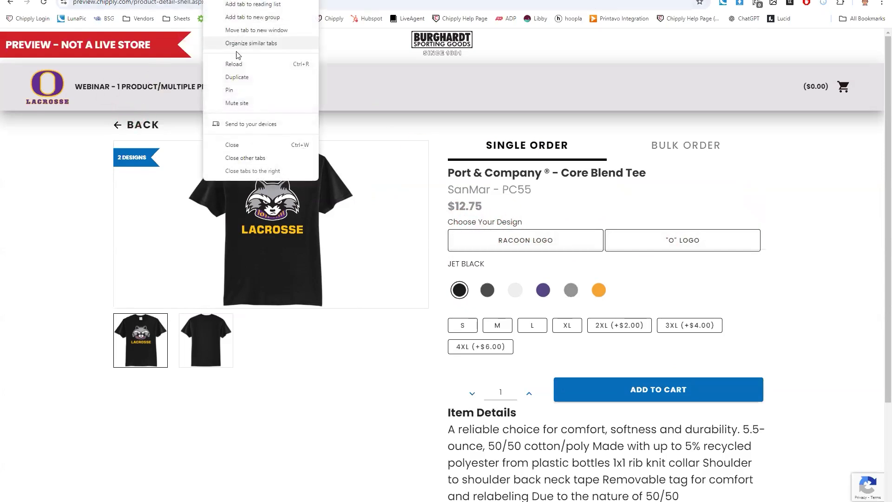
{"action": "left_click", "coordinate": [235, 74]}
{"action": "left_click", "coordinate": [370, 123]}
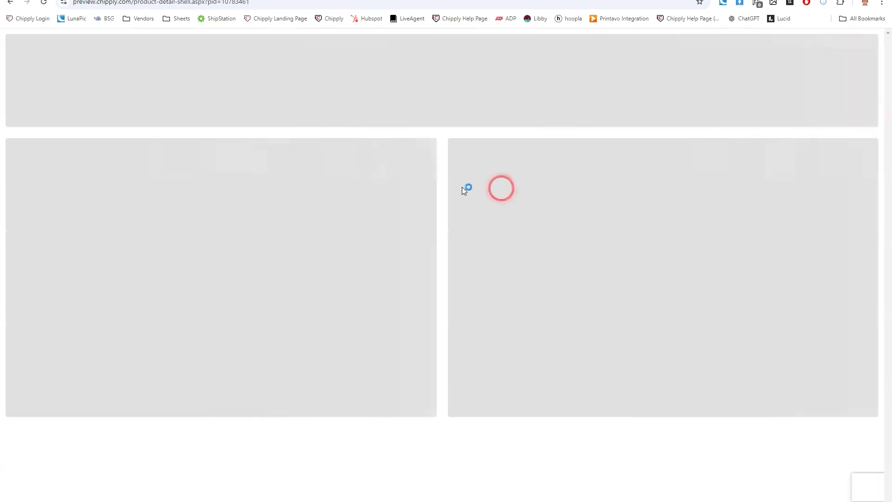
{"action": "left_click", "coordinate": [10, 2]}
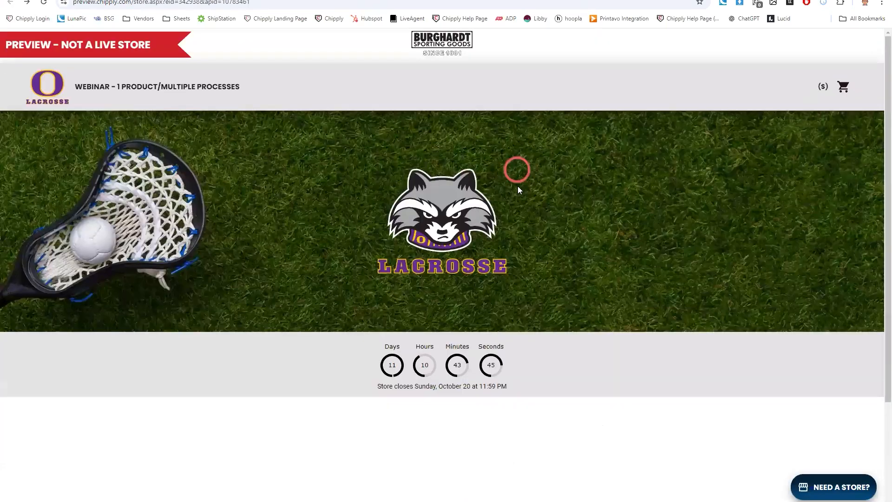
{"action": "scroll", "coordinate": [516, 167], "scroll_direction": "down", "scroll_amount": 10}
{"action": "left_click", "coordinate": [520, 232]}
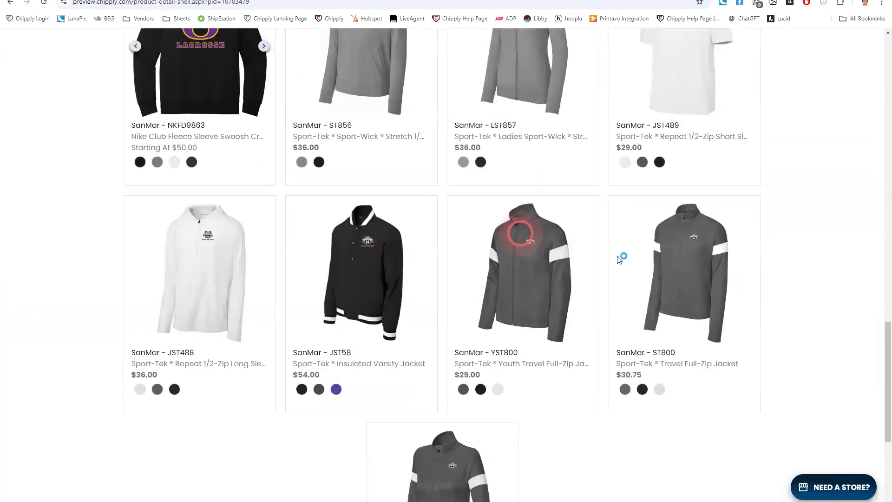
{"action": "mouse_move", "coordinate": [275, 187]}
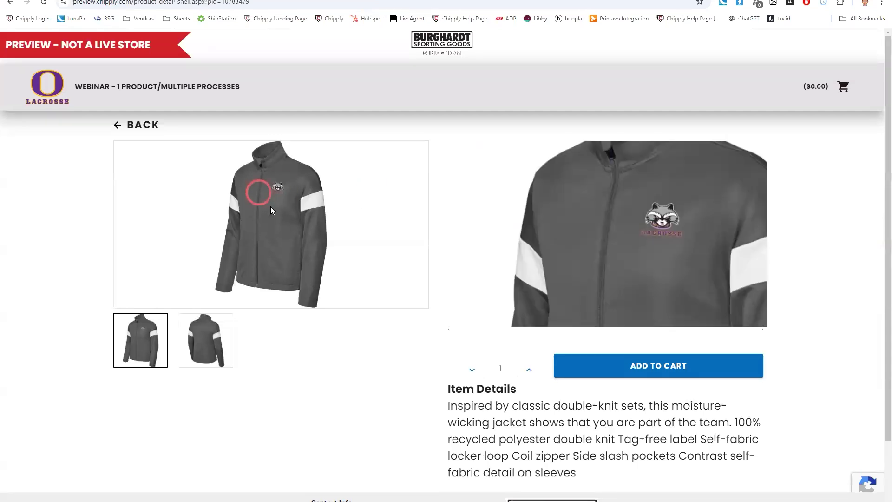
On the PC55 Core Blend Tee's page, compare the "O" Logo and Racoon Logo designs, and preview the Racoon Logo on purple and grey shirts
{"action": "left_click", "coordinate": [486, 254]}
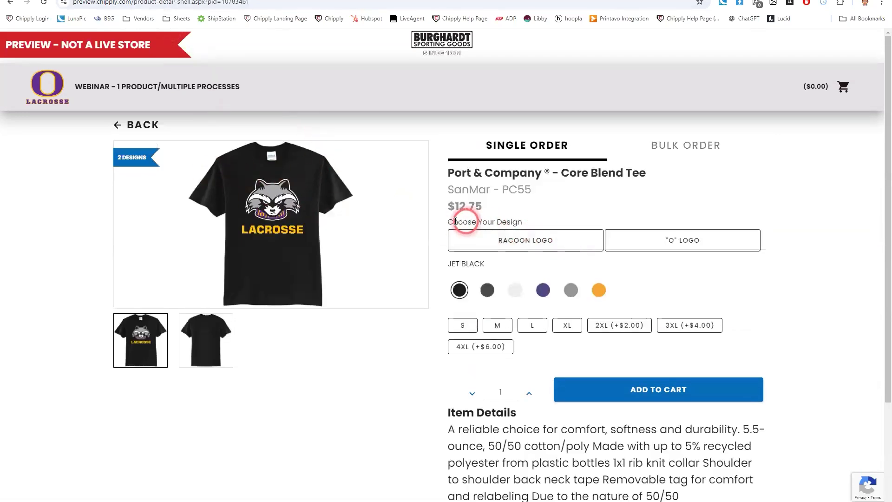
{"action": "left_click_drag", "start_coordinate": [452, 222], "coordinate": [519, 222]}
{"action": "left_click", "coordinate": [519, 222]}
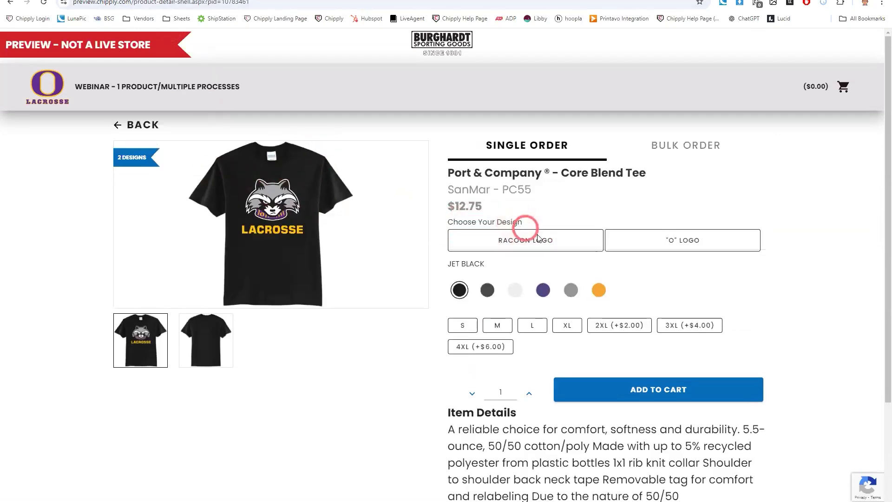
{"action": "left_click", "coordinate": [693, 241]}
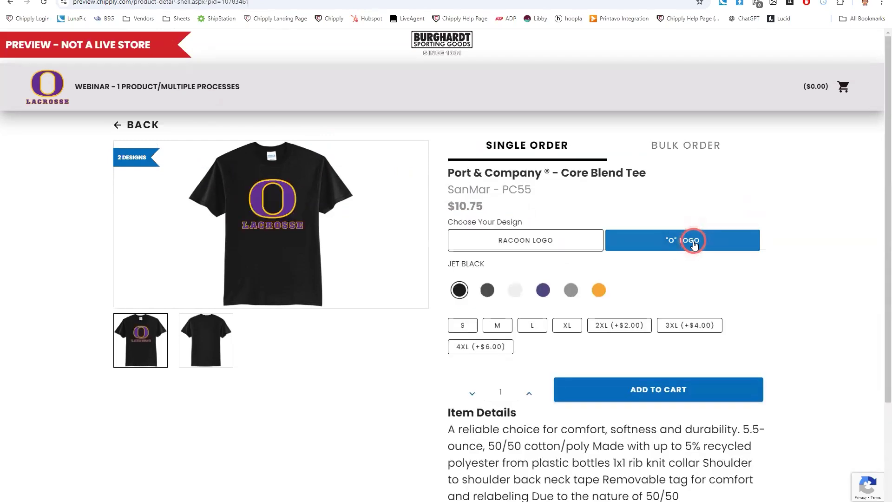
{"action": "left_click", "coordinate": [498, 242]}
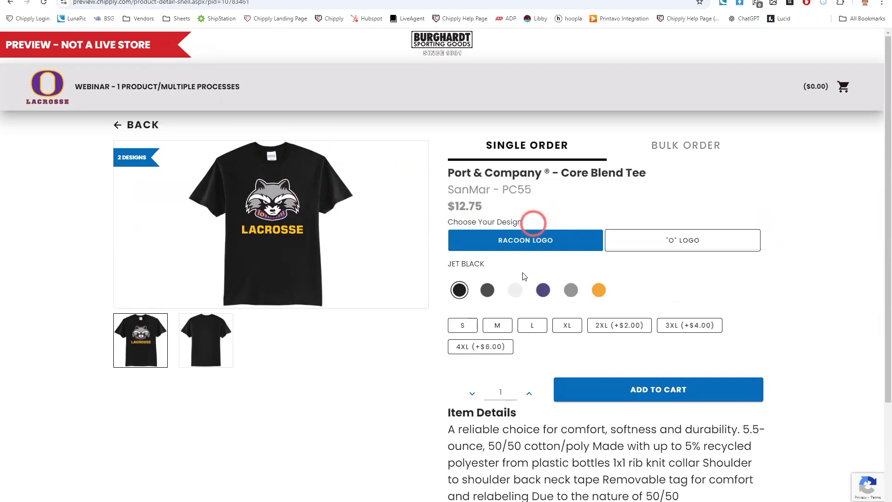
{"action": "left_click", "coordinate": [544, 292]}
{"action": "left_click", "coordinate": [571, 290]}
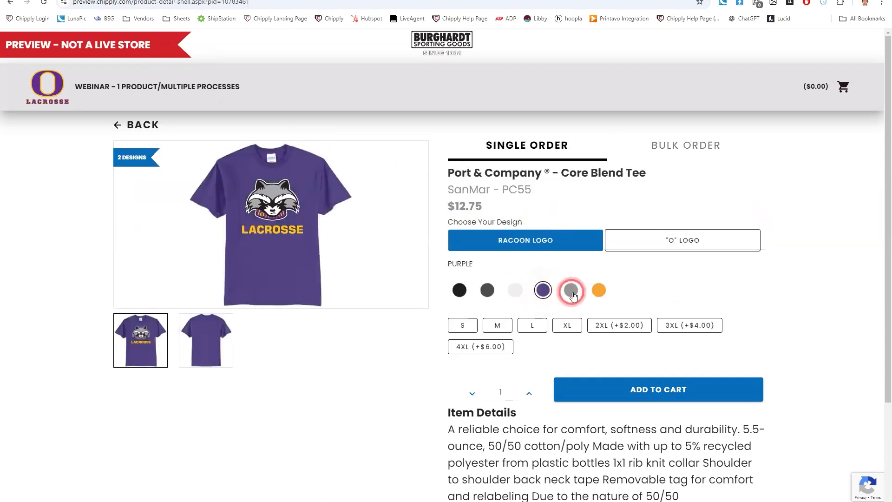
Try adding a purple, size L Core Blend Tee to the cart without a design chosen, and select the Racoon Logo
{"action": "left_click", "coordinate": [568, 326]}
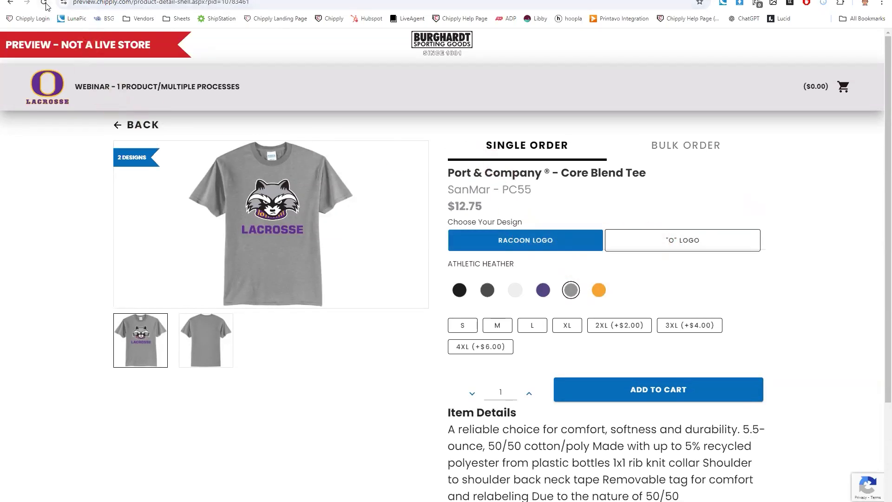
{"action": "left_click", "coordinate": [543, 290]}
{"action": "left_click", "coordinate": [531, 326]}
{"action": "left_click", "coordinate": [664, 393]}
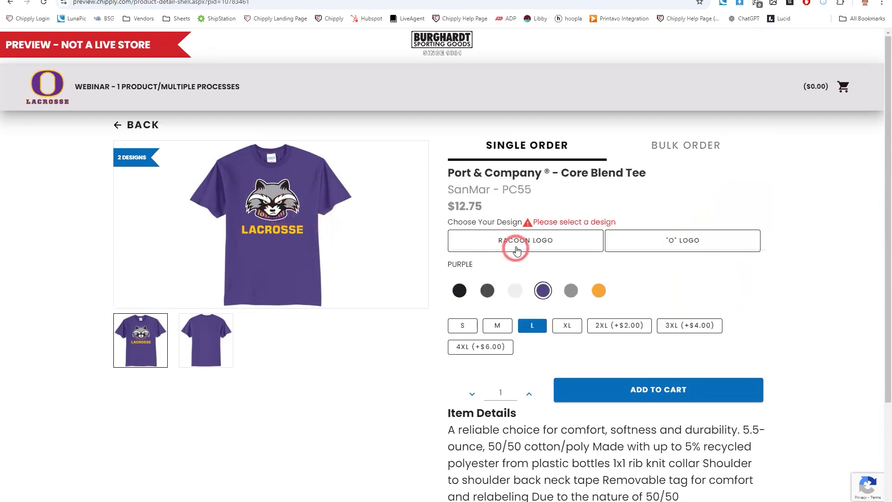
{"action": "left_click", "coordinate": [506, 241]}
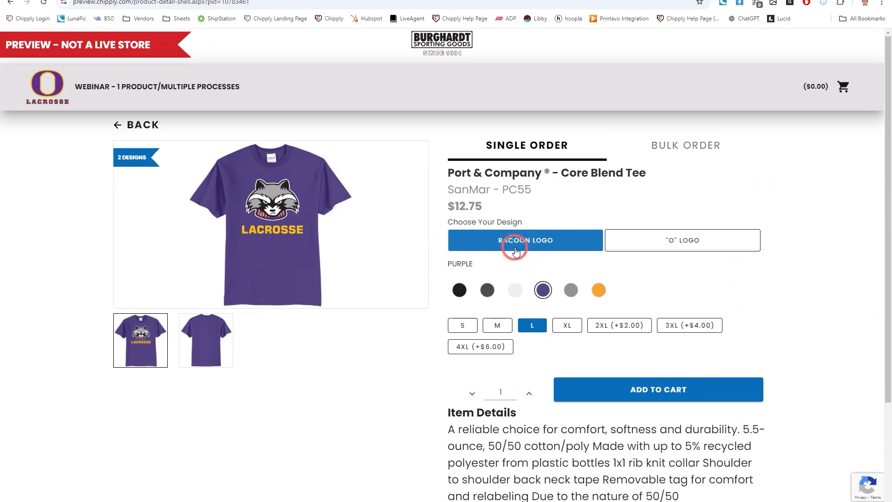
Compare the Core Blend Tee's price for the Racoon Logo and "O" Logo designs, ending on the Racoon Logo
{"action": "double_click", "coordinate": [476, 206]}
{"action": "left_click", "coordinate": [540, 251]}
{"action": "left_click", "coordinate": [465, 207]}
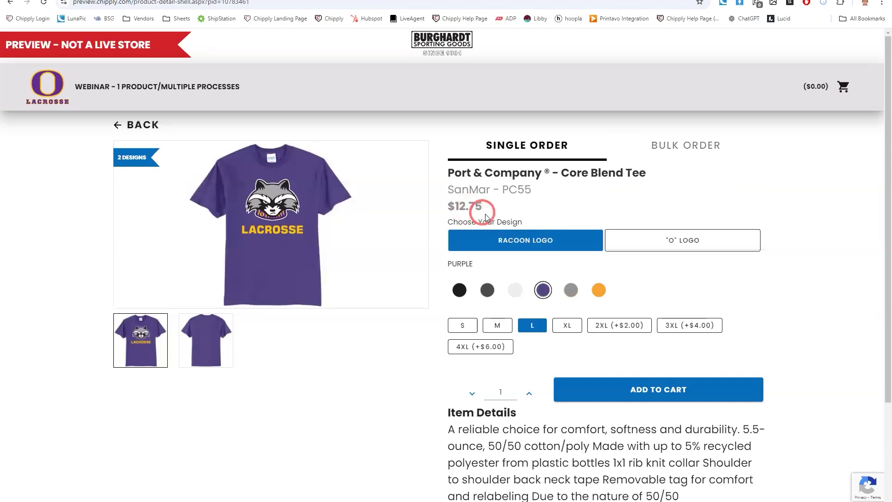
{"action": "left_click", "coordinate": [530, 246]}
{"action": "left_click", "coordinate": [671, 237]}
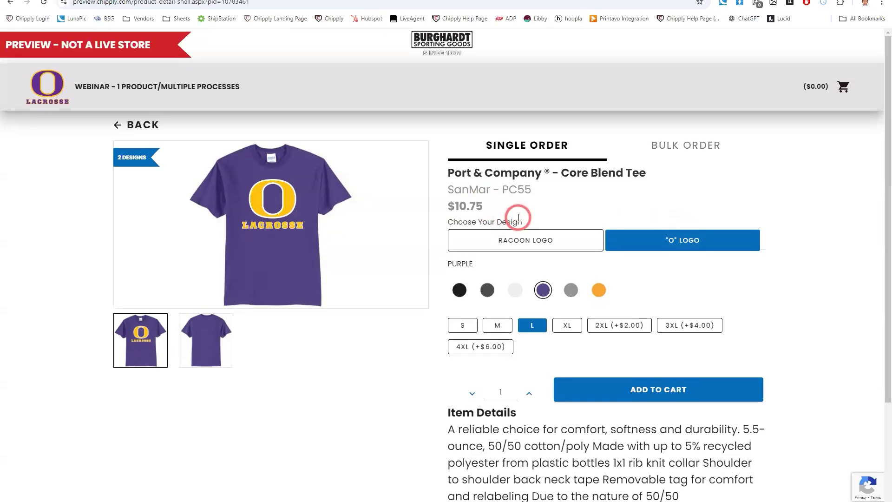
{"action": "left_click", "coordinate": [508, 240]}
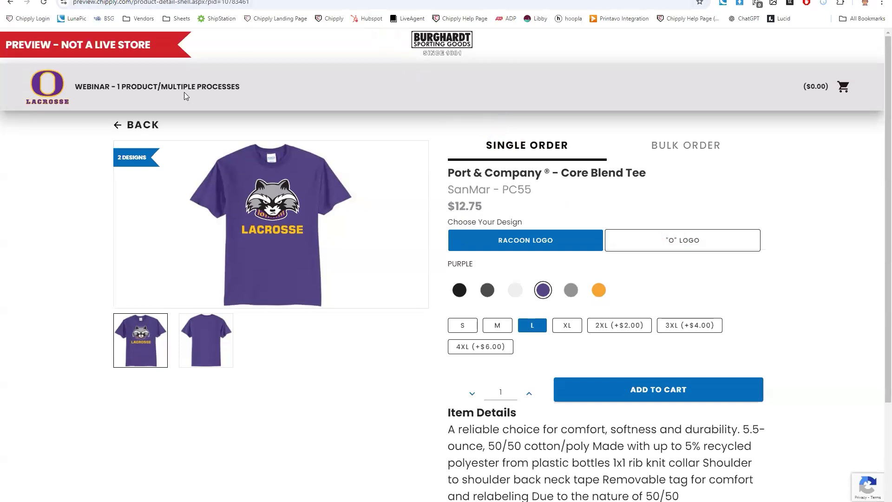
Open the LPC55 Ladies Core Blend Tee's page, check the Racoon Logo's price, and go back to the store page
{"action": "left_click", "coordinate": [122, 129]}
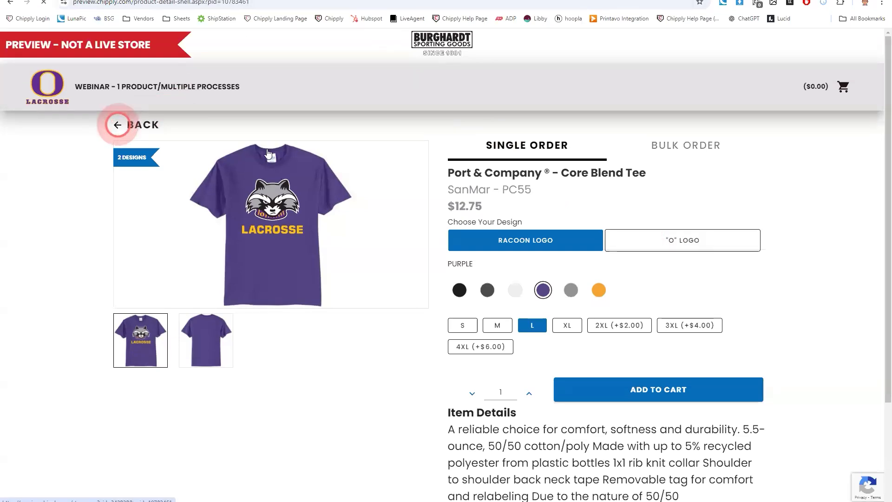
{"action": "scroll", "coordinate": [272, 145], "scroll_direction": "down", "scroll_amount": 10}
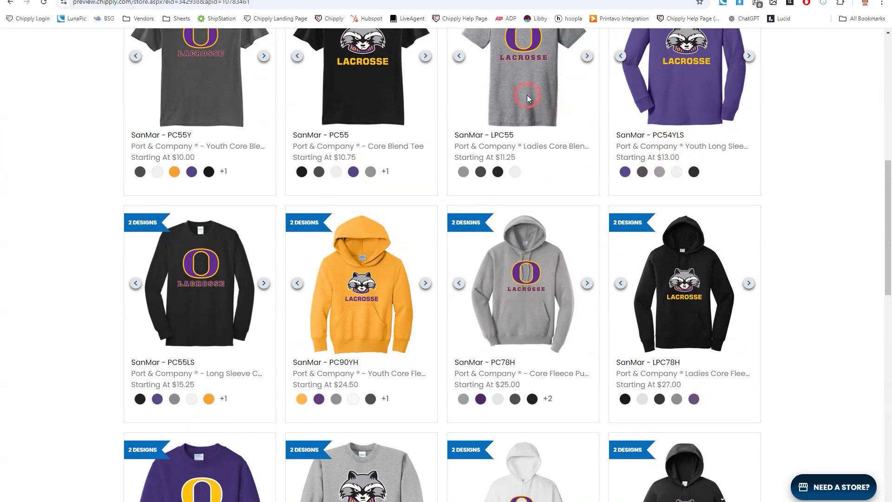
{"action": "left_click", "coordinate": [563, 135]}
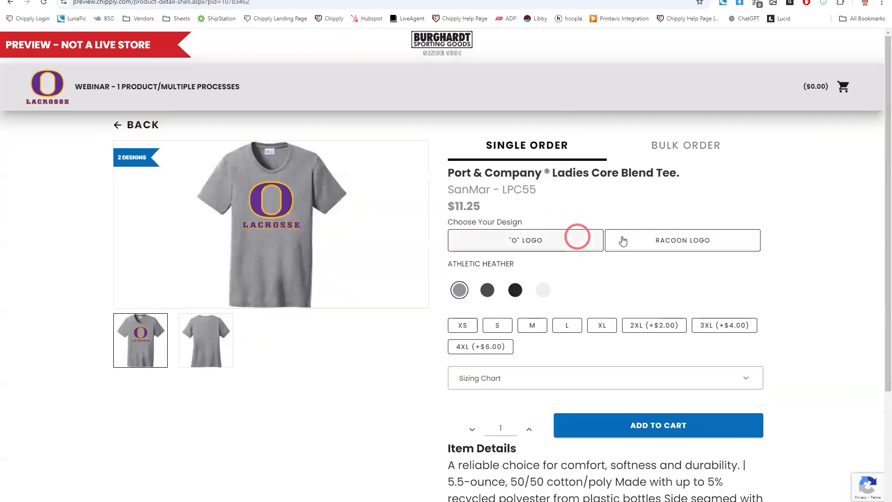
{"action": "left_click", "coordinate": [664, 241]}
{"action": "left_click_drag", "start_coordinate": [455, 206], "coordinate": [487, 209]}
{"action": "left_click", "coordinate": [495, 213]}
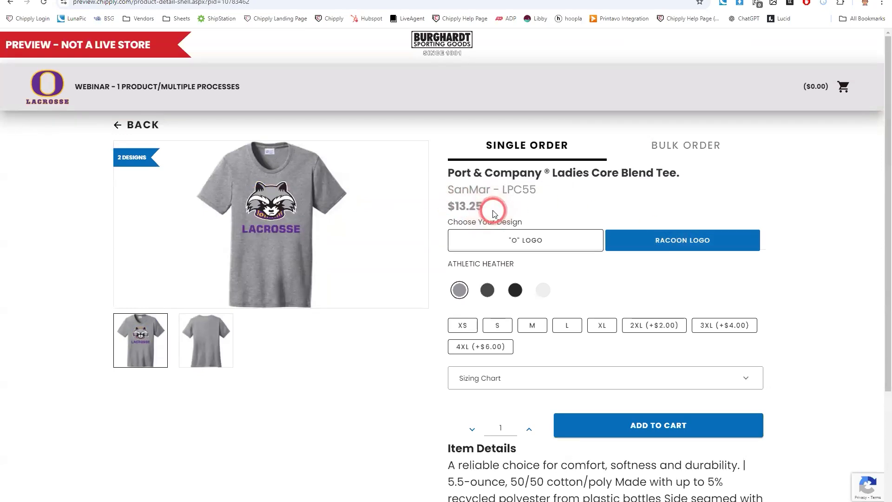
{"action": "scroll", "coordinate": [492, 212], "scroll_direction": "down", "scroll_amount": 1}
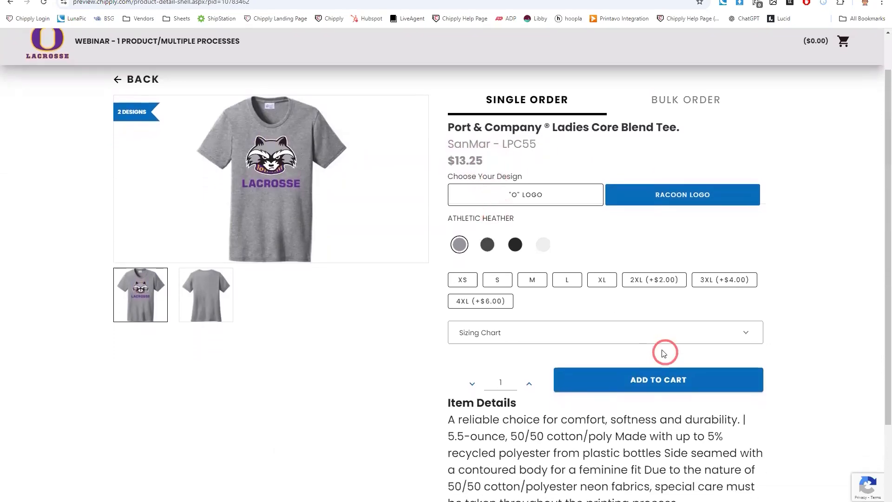
{"action": "left_click", "coordinate": [132, 78]}
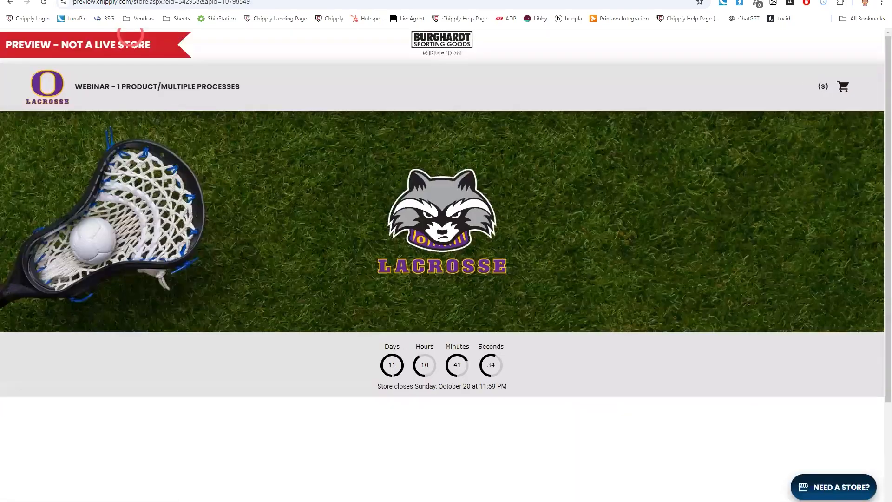
Switch to the store's Products management page to view how the processes are assigned
{"action": "left_click", "coordinate": [127, 1]}
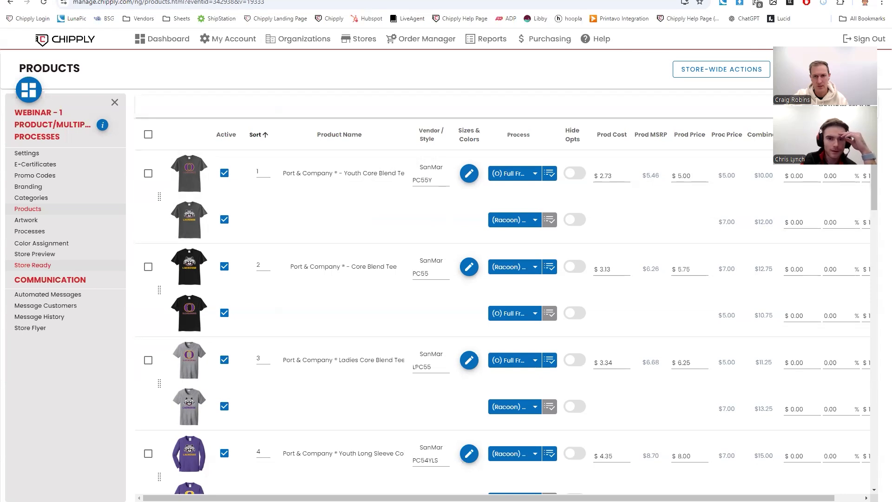
{"action": "left_click", "coordinate": [331, 170]}
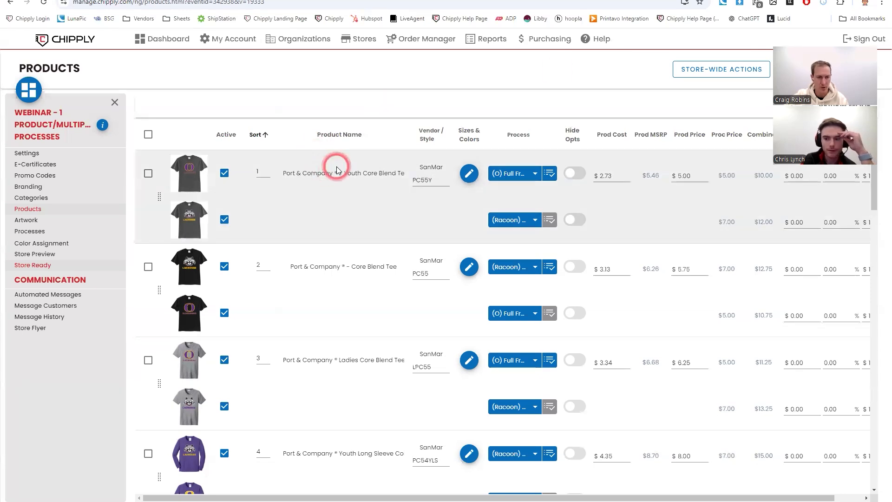
{"action": "left_click", "coordinate": [318, 135]}
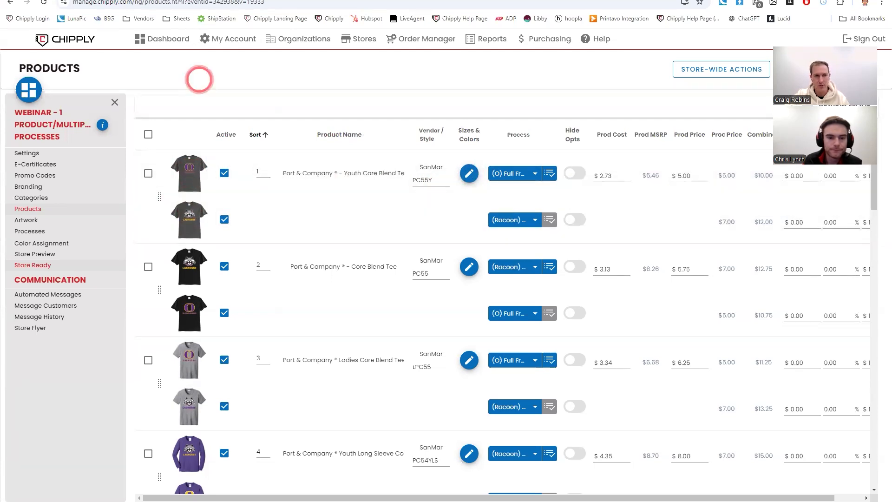
Reopen the PC55 Core Blend Tee's page from the store preview, and choose the "O" Logo design
{"action": "key", "text": "ctrl+Tab"}
{"action": "scroll", "coordinate": [358, 223], "scroll_direction": "down", "scroll_amount": 5}
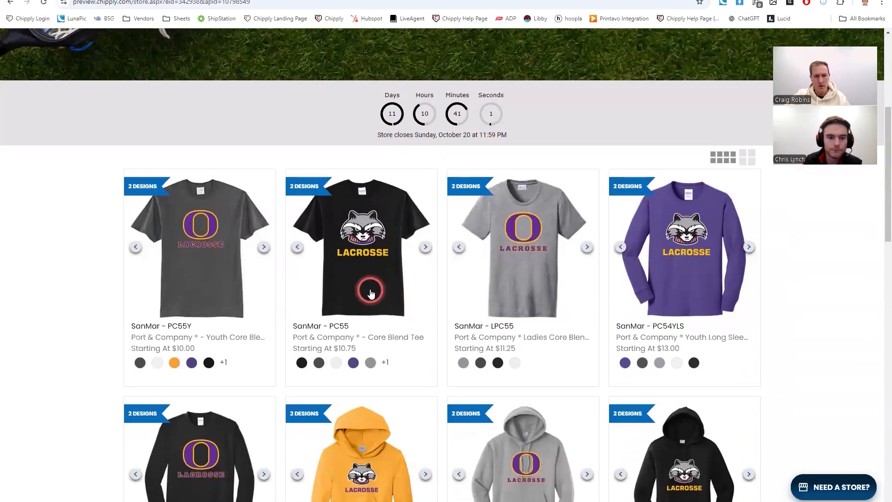
{"action": "left_click", "coordinate": [361, 250]}
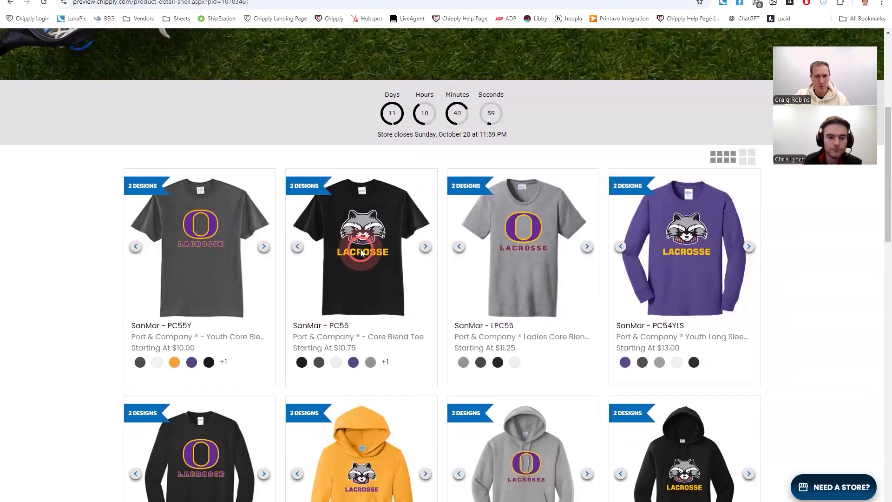
{"action": "left_click", "coordinate": [542, 292]}
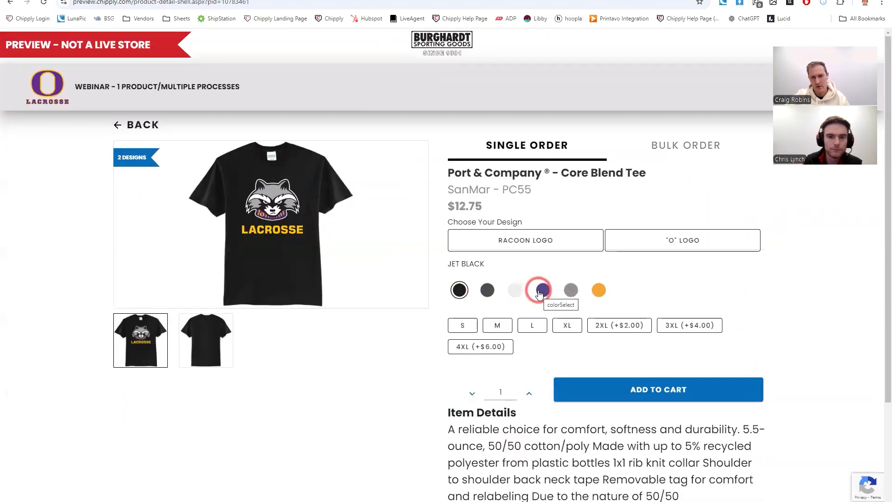
{"action": "left_click", "coordinate": [513, 246]}
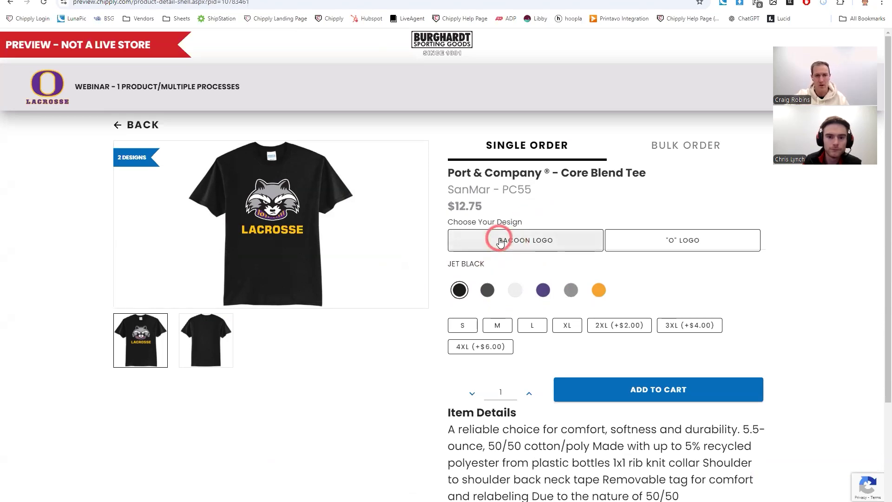
{"action": "left_click", "coordinate": [673, 246]}
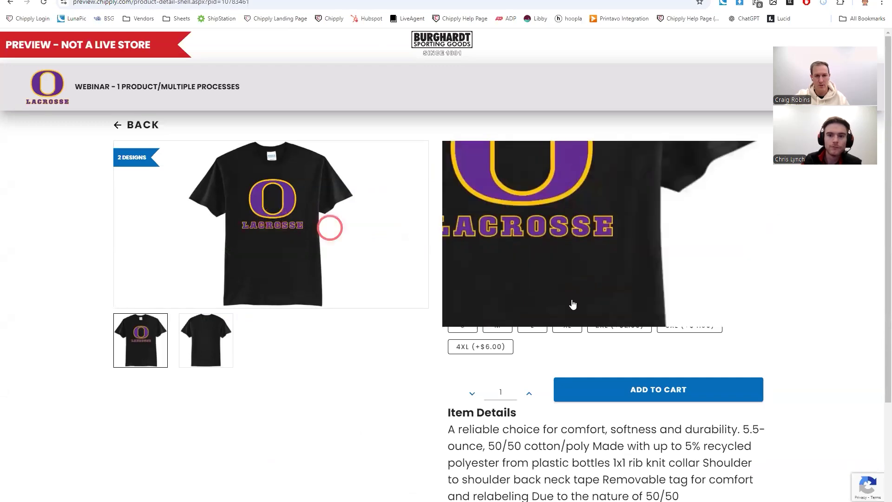
Preview the "O" Logo on the Core Blend Tee in gold, athletic heather, purple, white and charcoal
{"action": "left_click", "coordinate": [601, 292]}
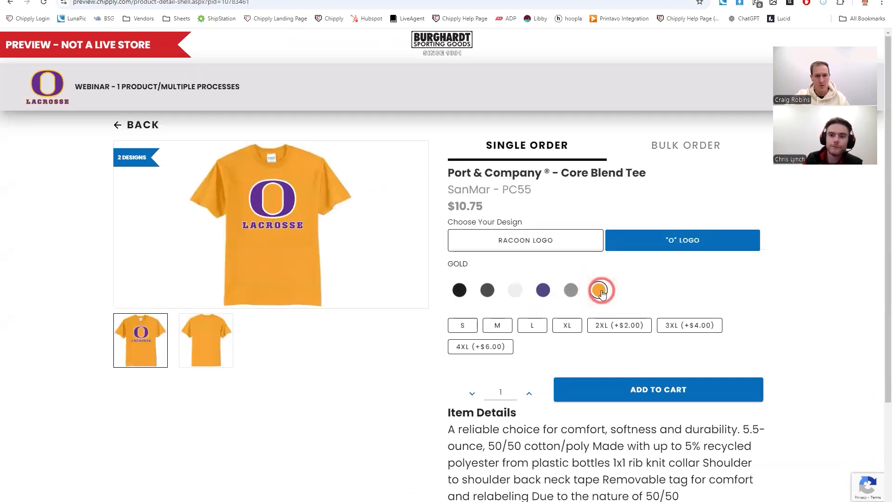
{"action": "left_click", "coordinate": [571, 290]}
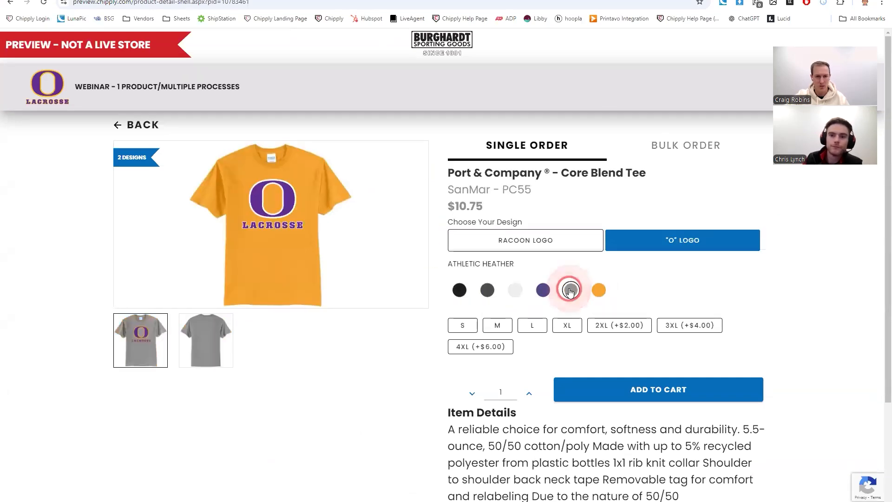
{"action": "left_click", "coordinate": [544, 293]}
{"action": "left_click", "coordinate": [514, 290]}
{"action": "left_click", "coordinate": [488, 293]}
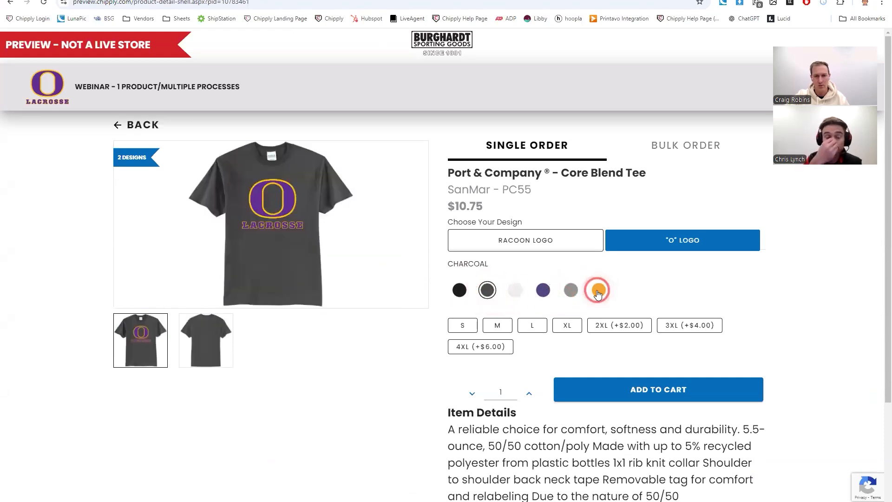
Preview the Racoon Logo on the Core Blend Tee in charcoal, white, gold, athletic heather and jet black
{"action": "left_click", "coordinate": [542, 242]}
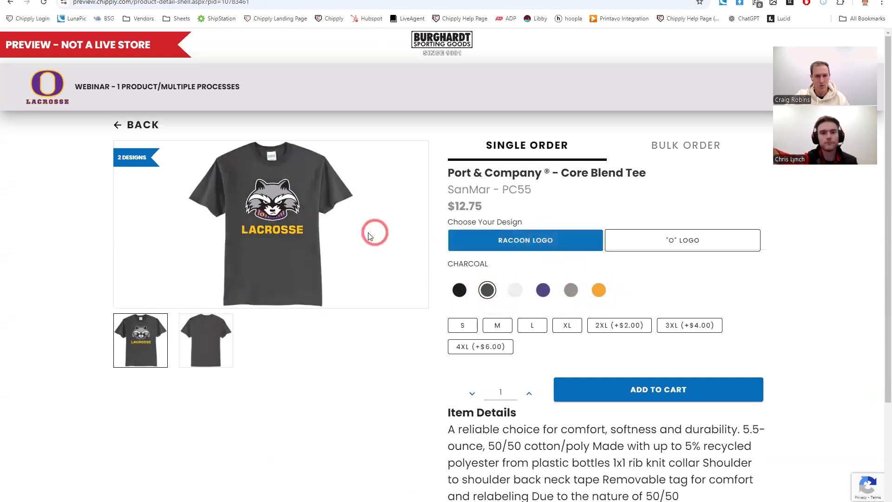
{"action": "left_click", "coordinate": [514, 292]}
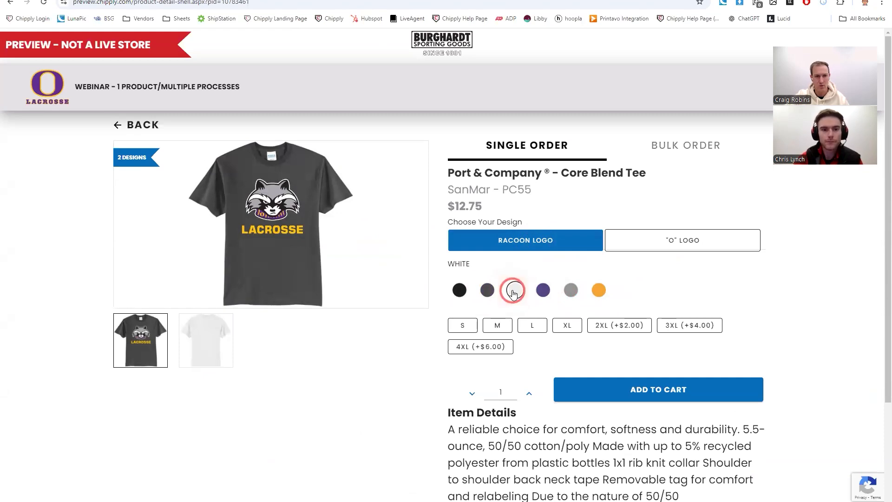
{"action": "mouse_move", "coordinate": [277, 232]}
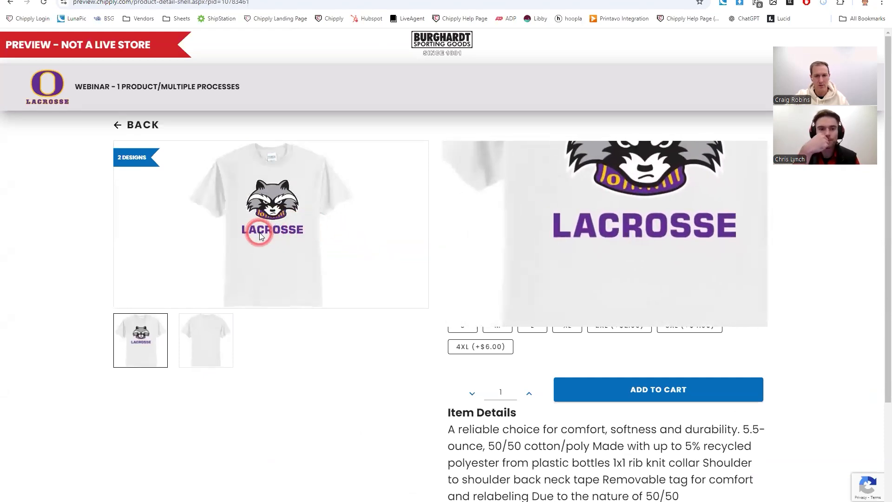
{"action": "left_click", "coordinate": [594, 291]}
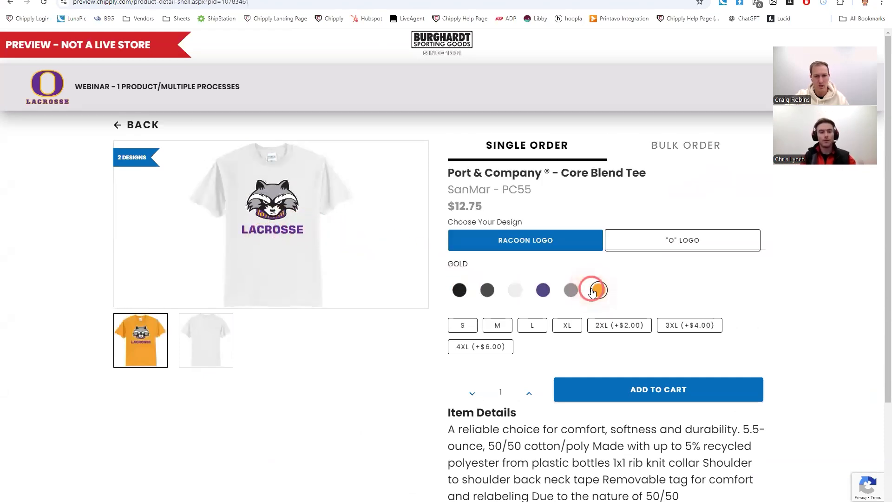
{"action": "left_click", "coordinate": [572, 291]}
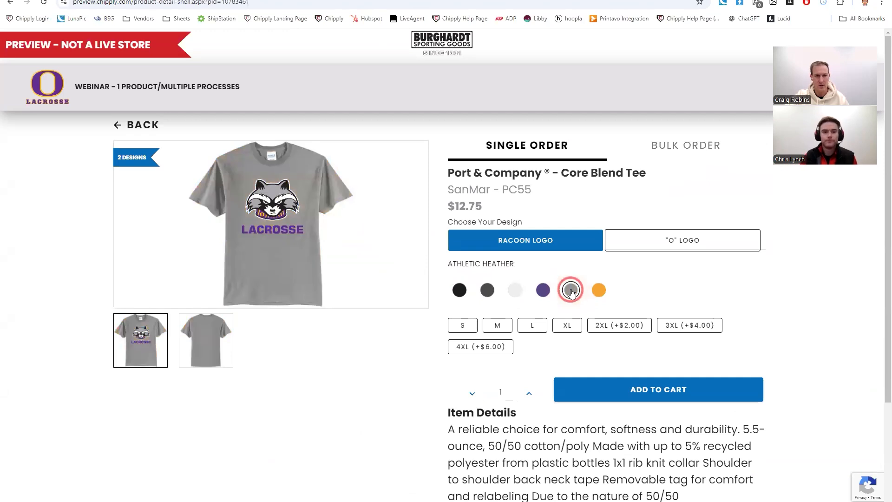
{"action": "left_click", "coordinate": [487, 290]}
{"action": "left_click", "coordinate": [460, 290]}
{"action": "left_click", "coordinate": [473, 279]}
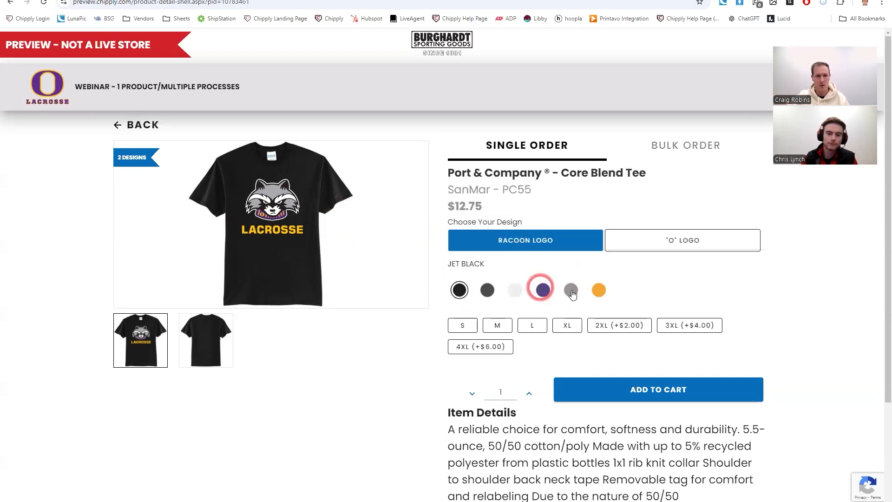
Return from the Core Blend Tee's page to the store preview's product list, and look over the first products
{"action": "left_click", "coordinate": [142, 134]}
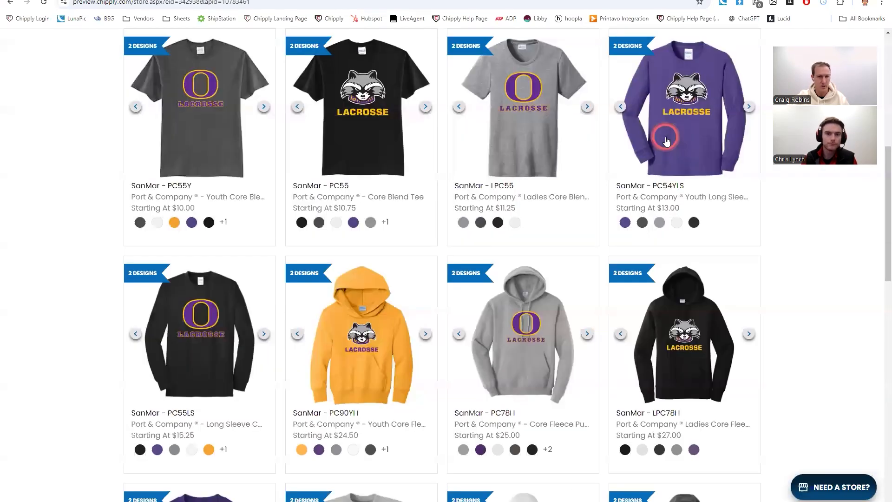
{"action": "scroll", "coordinate": [674, 148], "scroll_direction": "up", "scroll_amount": 2}
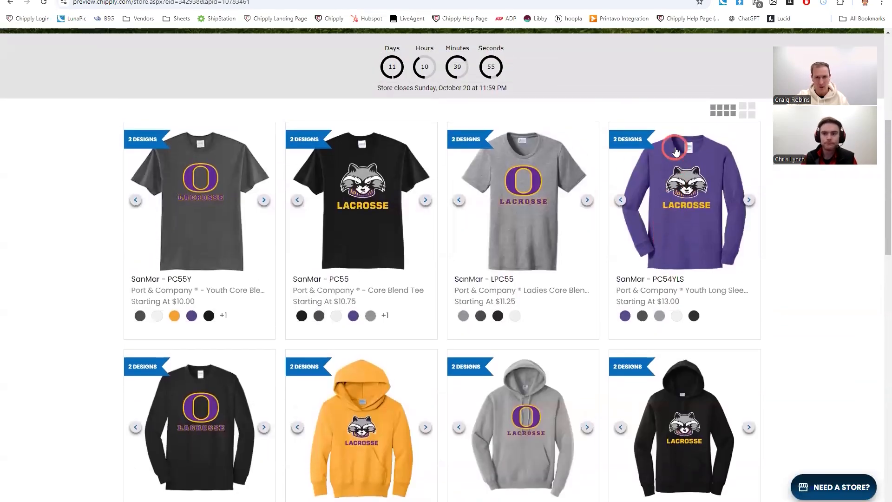
{"action": "scroll", "coordinate": [675, 151], "scroll_direction": "up", "scroll_amount": 3}
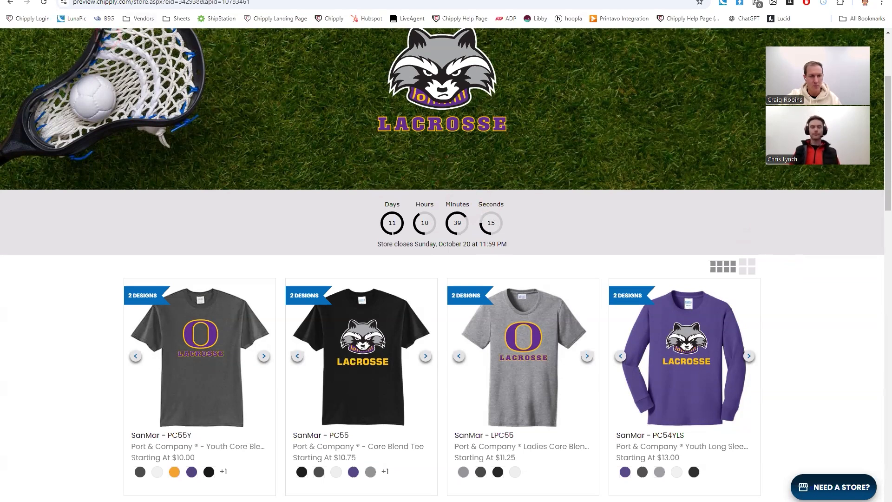
Go back to managing the store, and open the (O) Full Front process for editing
{"action": "key", "text": "ctrl+shift+Tab"}
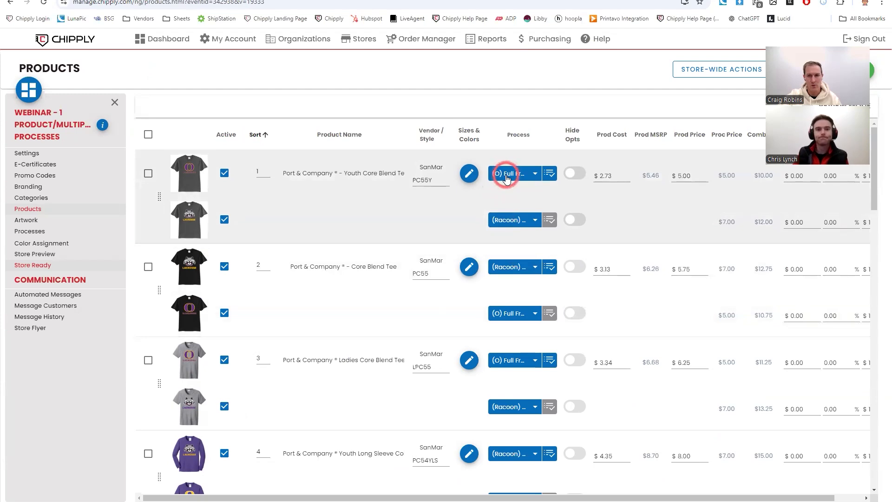
{"action": "left_click", "coordinate": [28, 234]}
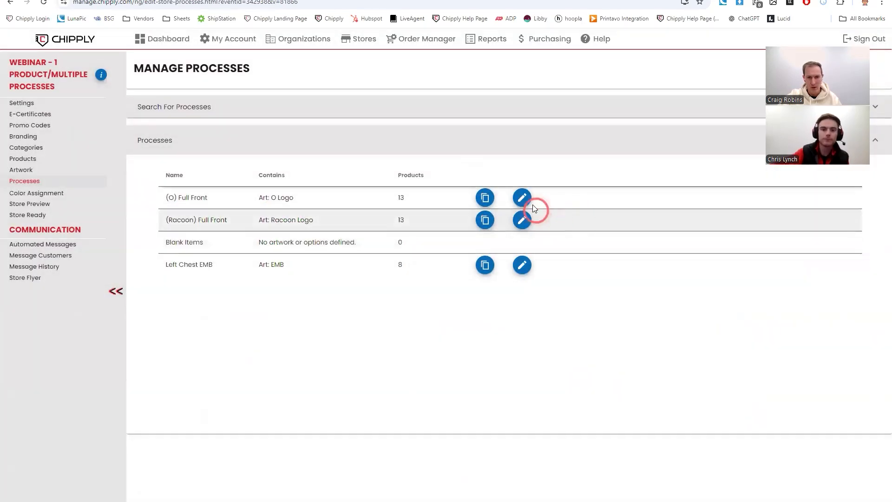
{"action": "left_click", "coordinate": [522, 197]}
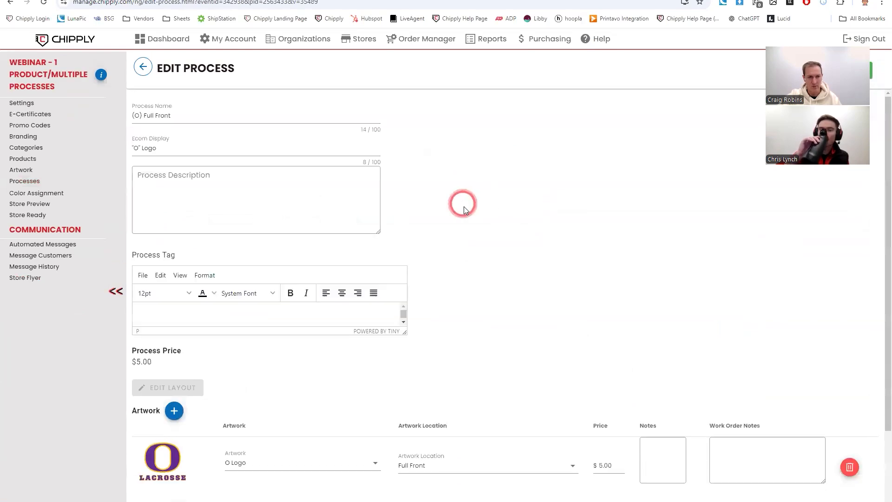
Add a new Group (Drop Down List) option named "U-10 Roster" to the (O) Full Front process
{"action": "scroll", "coordinate": [464, 206], "scroll_direction": "down", "scroll_amount": 2}
{"action": "left_click", "coordinate": [173, 424]}
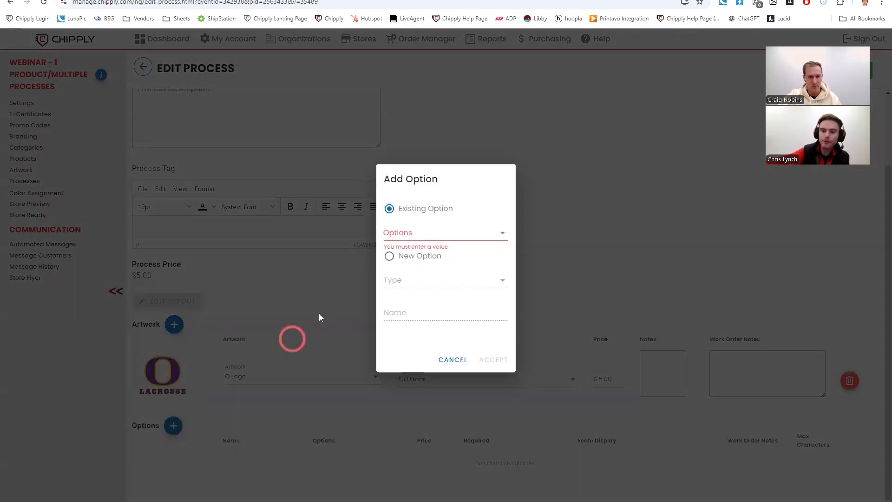
{"action": "left_click", "coordinate": [404, 232]}
{"action": "left_click", "coordinate": [389, 256]}
{"action": "left_click", "coordinate": [429, 279]}
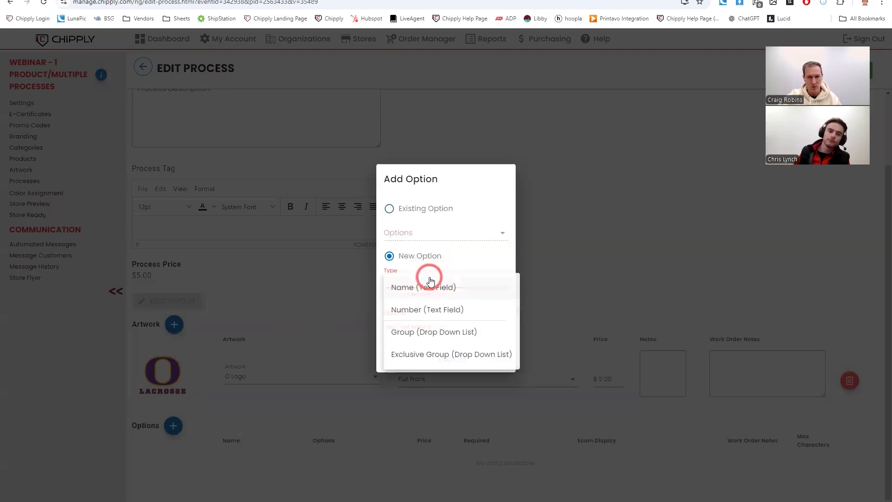
{"action": "left_click", "coordinate": [445, 333]}
{"action": "left_click", "coordinate": [436, 307]}
{"action": "type", "text": "R"}
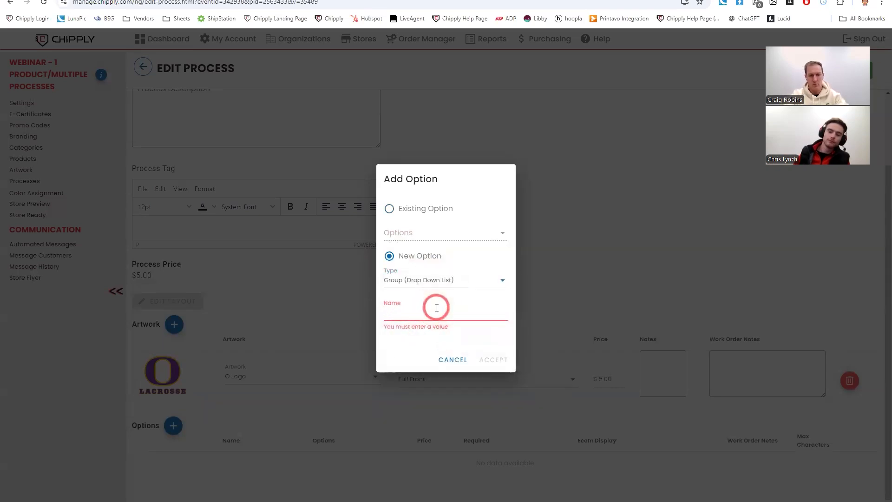
{"action": "type", "text": "o"}
{"action": "key", "text": "BackSpace"}
{"action": "type", "text": "U-10 Roster"}
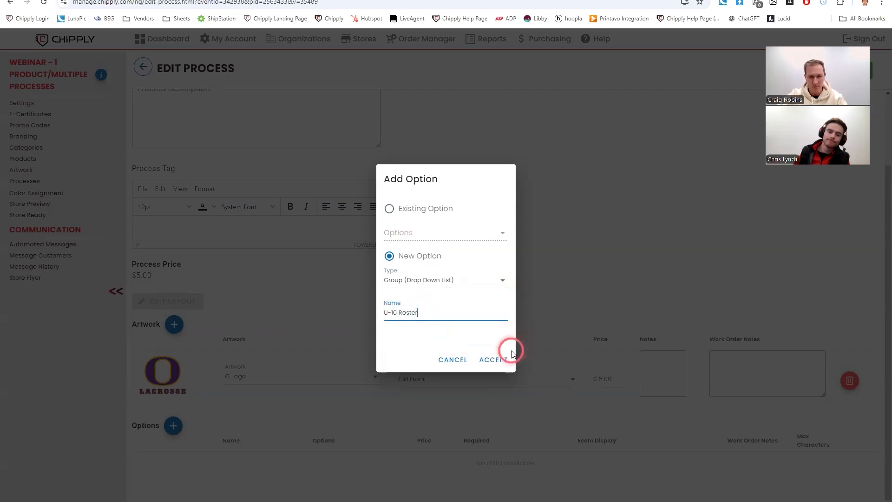
{"action": "left_click", "coordinate": [497, 351]}
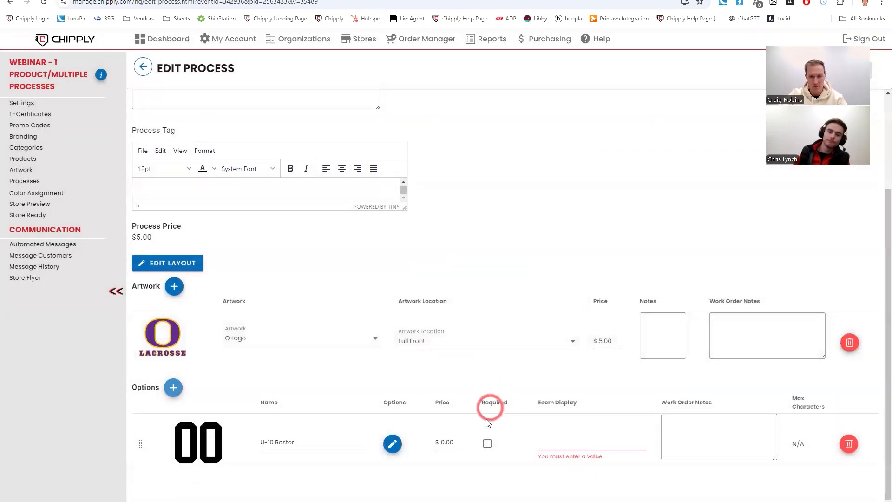
Add "Name A 10" and "Name B 9" as items of the U-10 Roster option
{"action": "left_click", "coordinate": [392, 444]}
{"action": "left_click", "coordinate": [340, 192]}
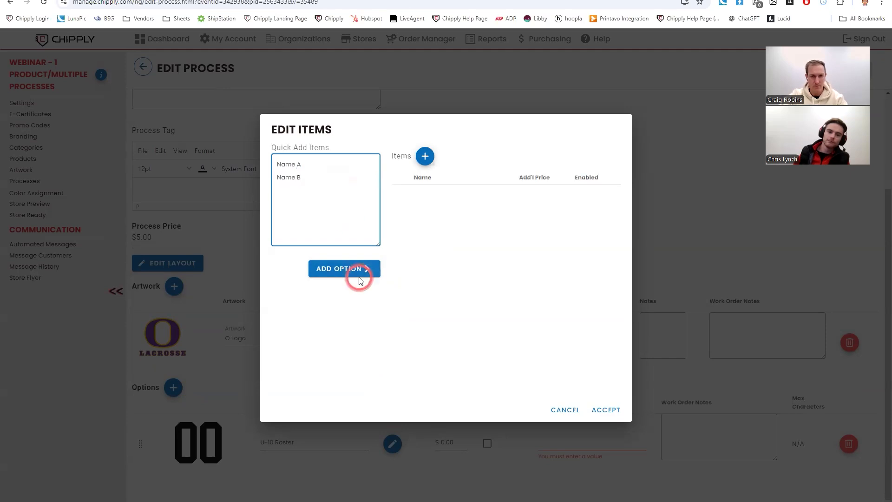
{"action": "left_click_drag", "start_coordinate": [320, 149], "coordinate": [315, 169]}
{"action": "left_click", "coordinate": [324, 160]}
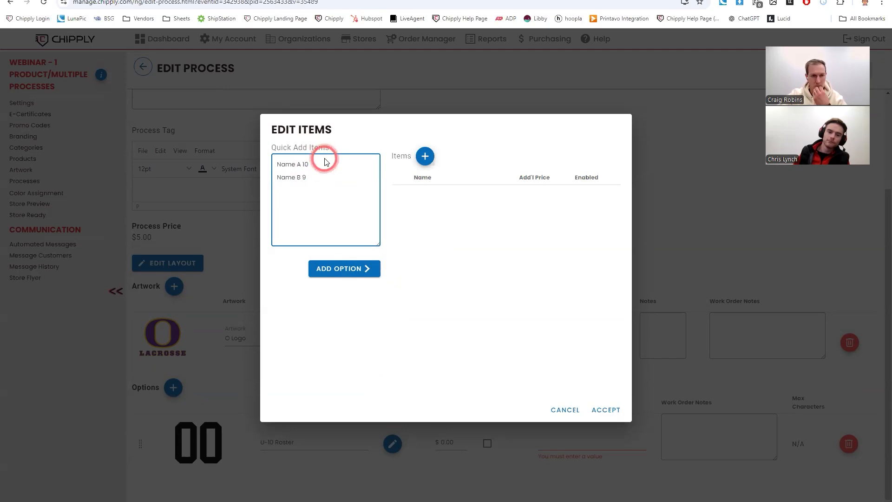
{"action": "left_click", "coordinate": [362, 270]}
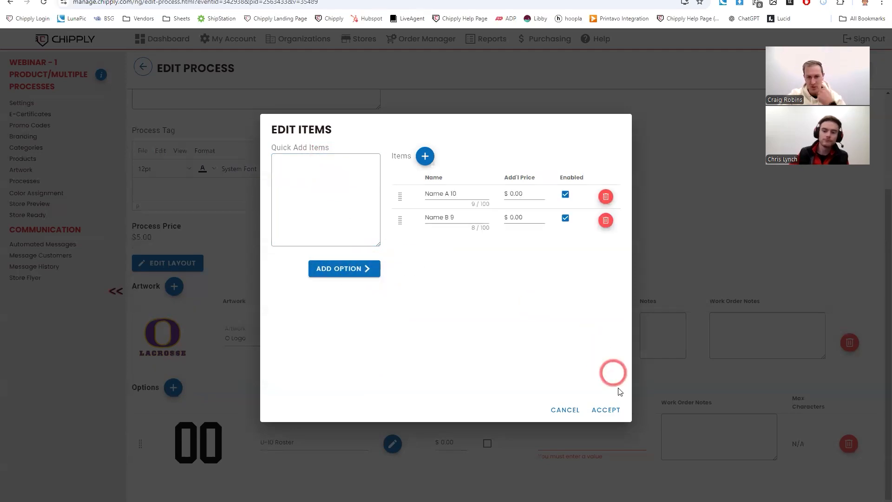
{"action": "left_click", "coordinate": [606, 409]}
Set the roster option's Ecom Display to "U-10 Roster" and save the process
{"action": "left_click", "coordinate": [583, 443]}
{"action": "type", "text": "U-10 Rost"}
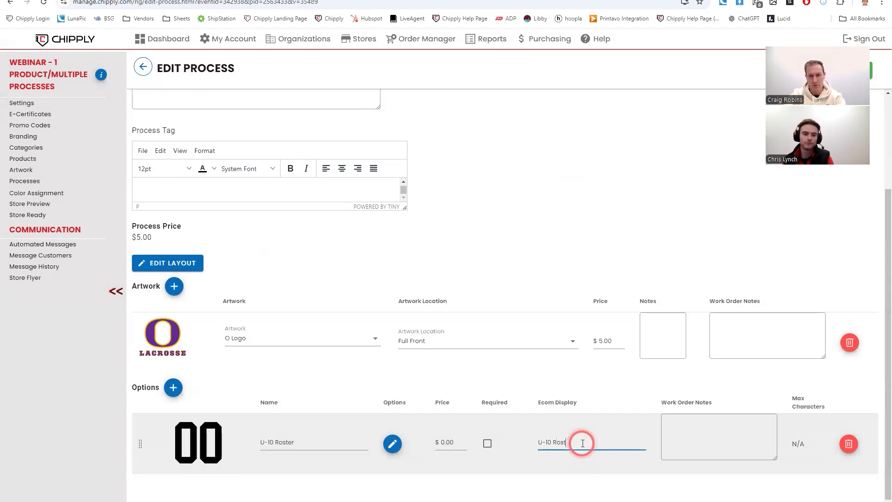
{"action": "type", "text": "er"}
{"action": "scroll", "coordinate": [697, 230], "scroll_direction": "up", "scroll_amount": 3}
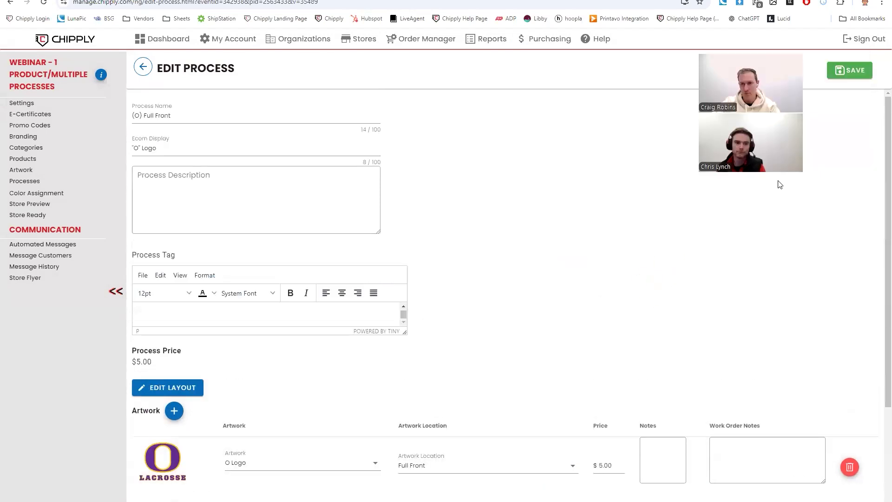
{"action": "left_click", "coordinate": [850, 71]}
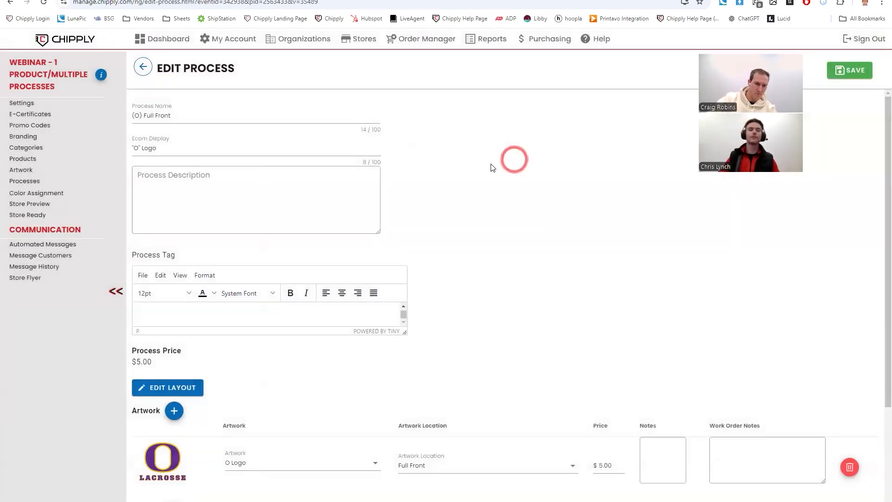
Change the (O) Full Front process's Ecom Display to "U-10", save it, and return to the process list
{"action": "triple_click", "coordinate": [170, 147]}
{"action": "type", "text": "U-10"}
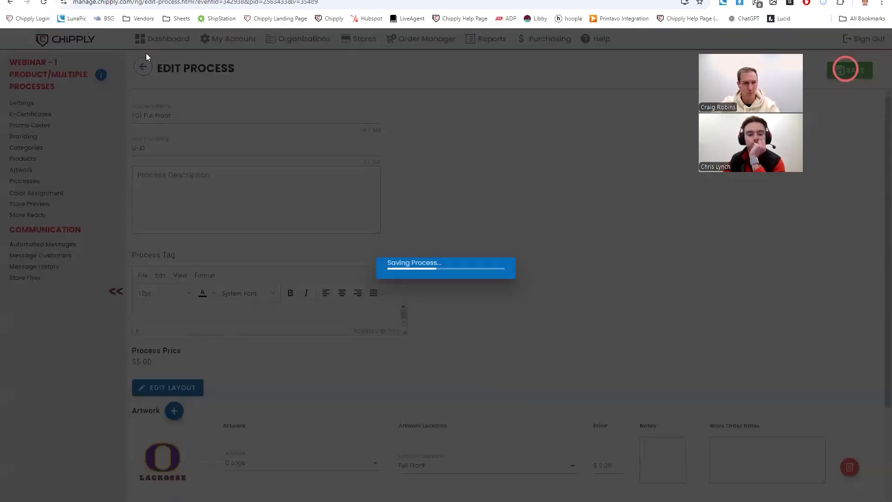
{"action": "left_click", "coordinate": [152, 74]}
{"action": "left_click", "coordinate": [145, 70]}
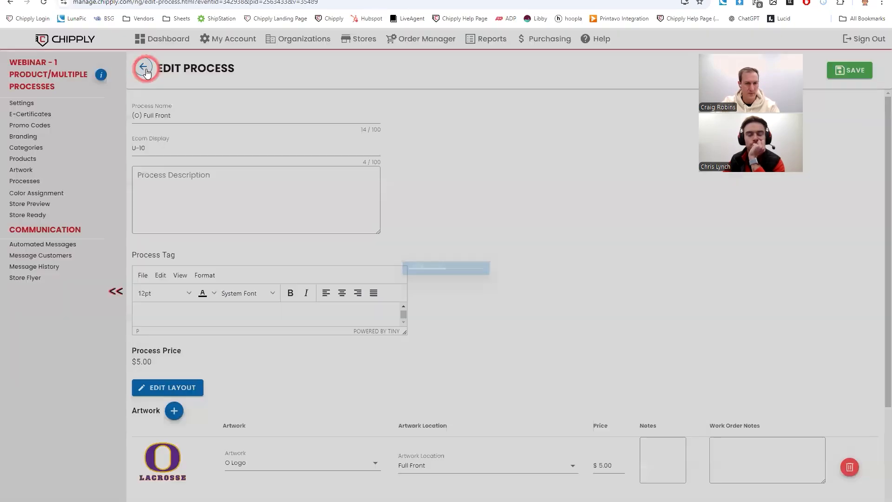
{"action": "left_click", "coordinate": [146, 70]}
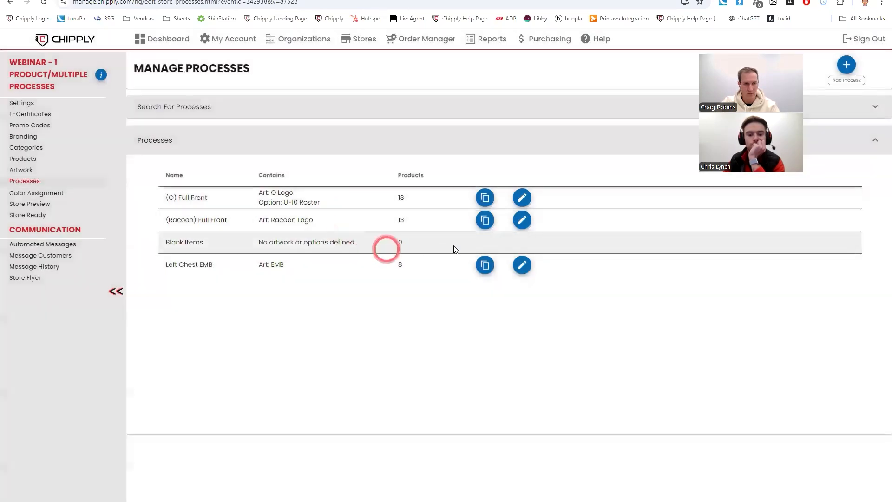
Open the (Racoon) Full Front process for editing and set its Ecom Display to "U-12"
{"action": "left_click", "coordinate": [522, 220]}
{"action": "triple_click", "coordinate": [245, 148]}
{"action": "type", "text": "U-12"}
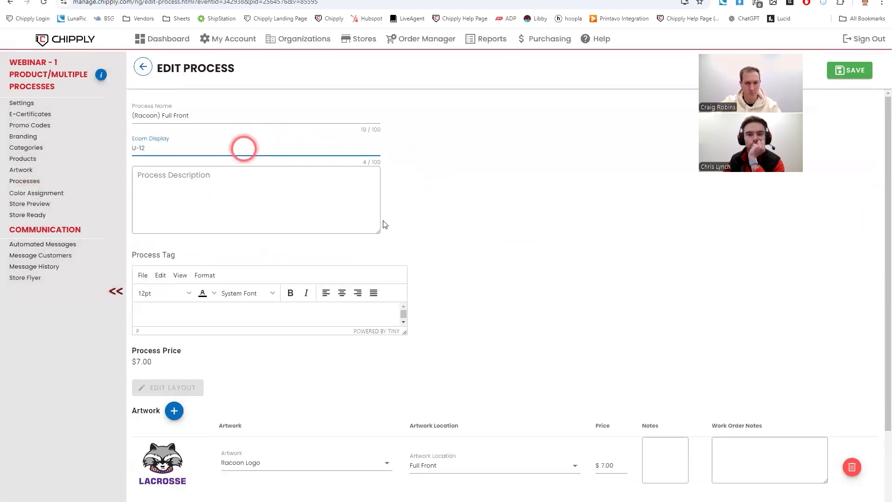
Add a new Group (Drop Down List) option named "U-12 Roster" to the (Racoon) Full Front process
{"action": "scroll", "coordinate": [558, 297], "scroll_direction": "down", "scroll_amount": 2}
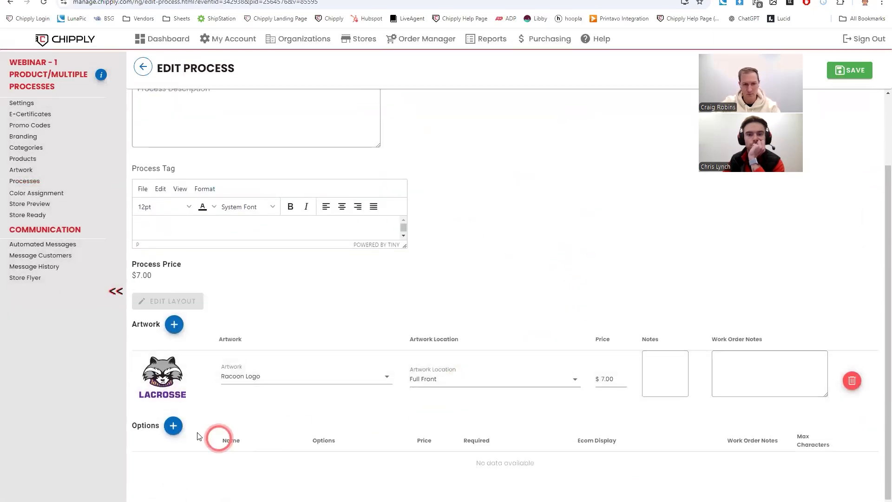
{"action": "left_click", "coordinate": [173, 425]}
{"action": "left_click", "coordinate": [425, 235]}
{"action": "left_click", "coordinate": [423, 240]}
{"action": "left_click", "coordinate": [431, 238]}
{"action": "left_click", "coordinate": [390, 257]}
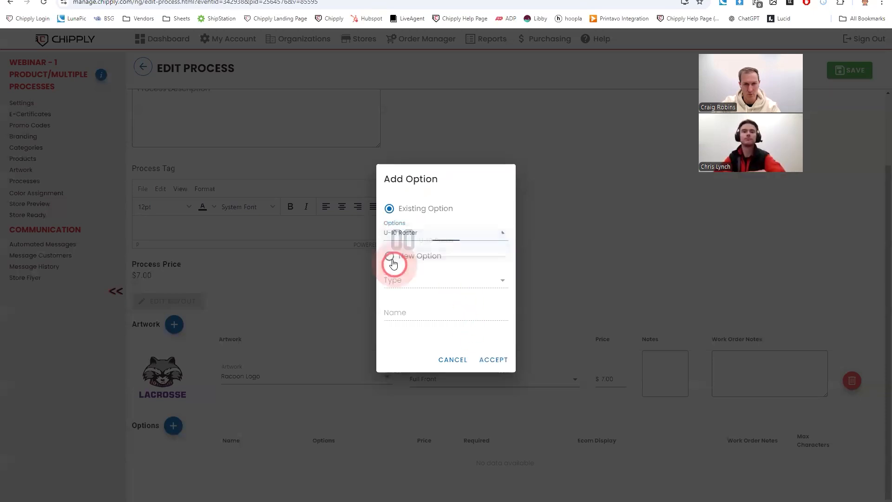
{"action": "left_click", "coordinate": [398, 281]}
{"action": "left_click", "coordinate": [418, 332]}
{"action": "left_click", "coordinate": [425, 313]}
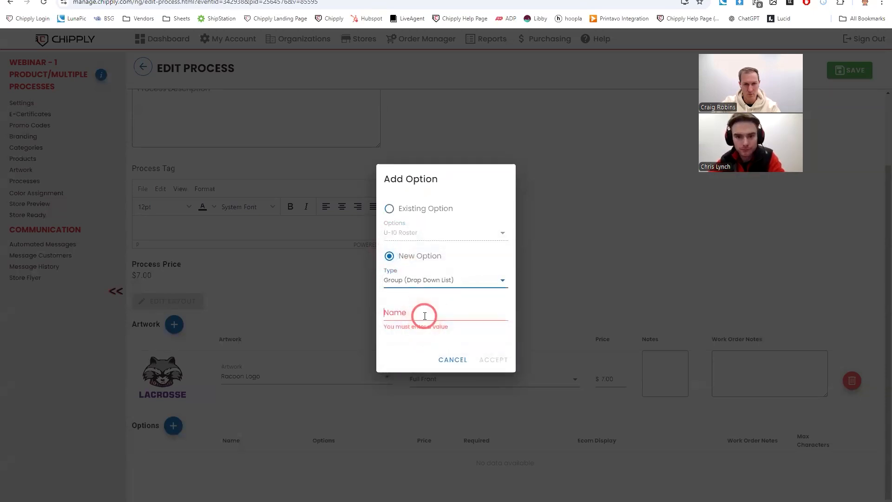
{"action": "type", "text": "U-12 Roster"}
{"action": "left_click", "coordinate": [493, 359]}
Add "Player A" and "Player B" as items of the U-12 Roster option
{"action": "left_click", "coordinate": [393, 444]}
{"action": "left_click", "coordinate": [313, 170]}
{"action": "type", "text": "Play"}
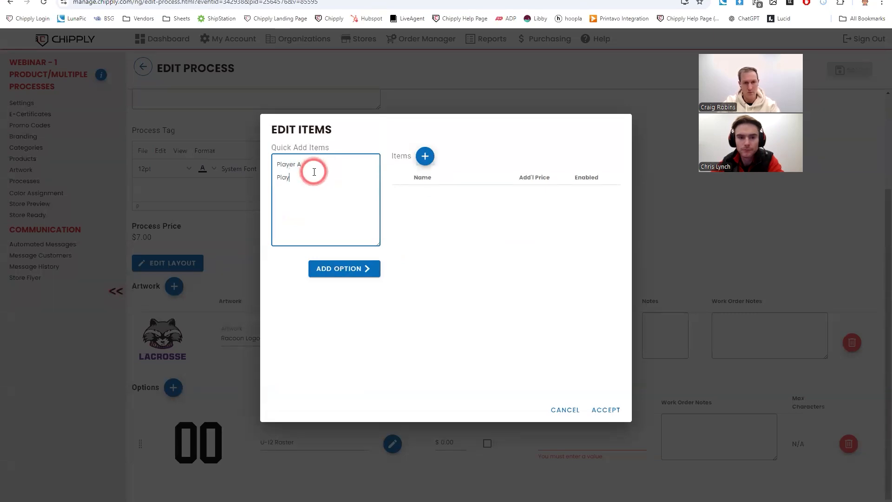
{"action": "type", "text": "er A"}
{"action": "key", "text": "Return"}
{"action": "type", "text": "Player B"}
{"action": "left_click", "coordinate": [339, 269]}
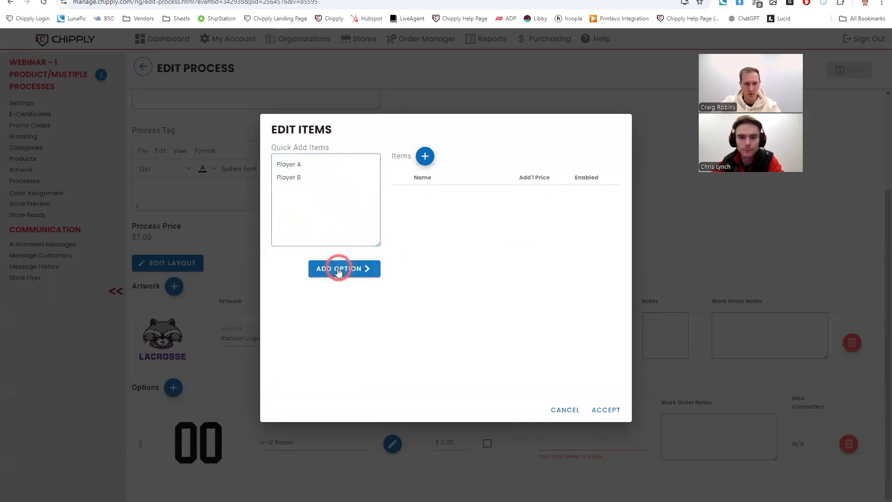
{"action": "left_click", "coordinate": [605, 410]}
Make the U-12 Roster option required and set its Ecom Display to "U-12 Roster"
{"action": "left_click", "coordinate": [487, 444]}
{"action": "left_click", "coordinate": [583, 439]}
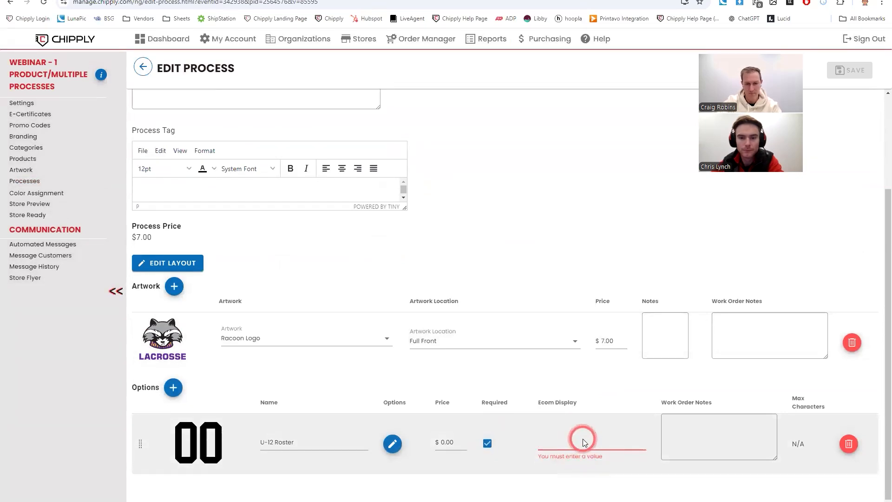
{"action": "type", "text": "U-12c"}
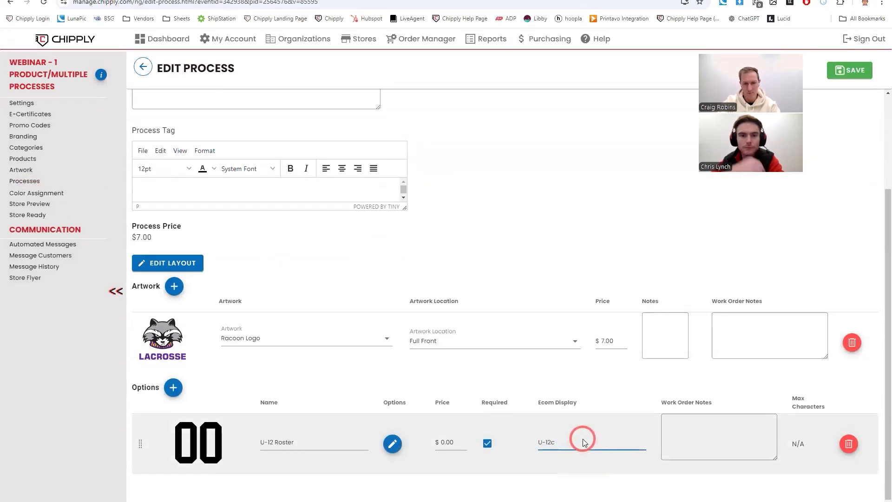
{"action": "key", "text": "BackSpace"}
{"action": "type", "text": "Roster"}
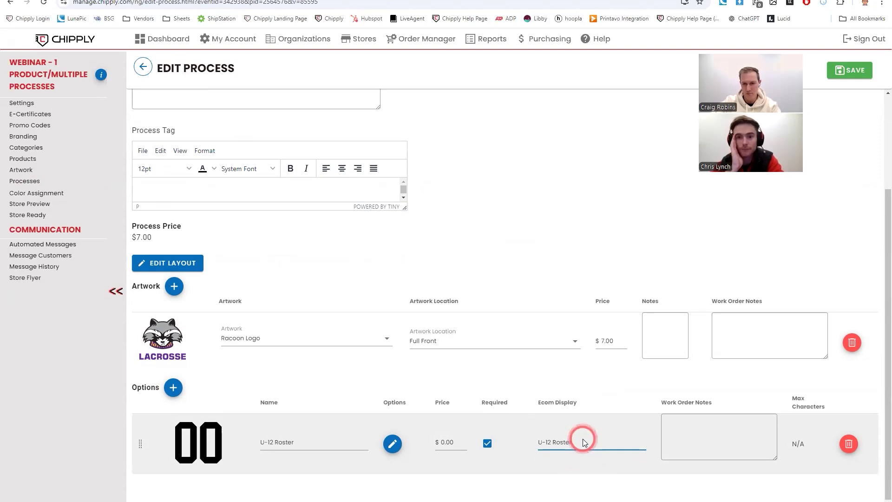
Save the (Racoon) Full Front process, and change its artwork to O Logo
{"action": "scroll", "coordinate": [796, 199], "scroll_direction": "up", "scroll_amount": 4}
{"action": "left_click", "coordinate": [842, 71]}
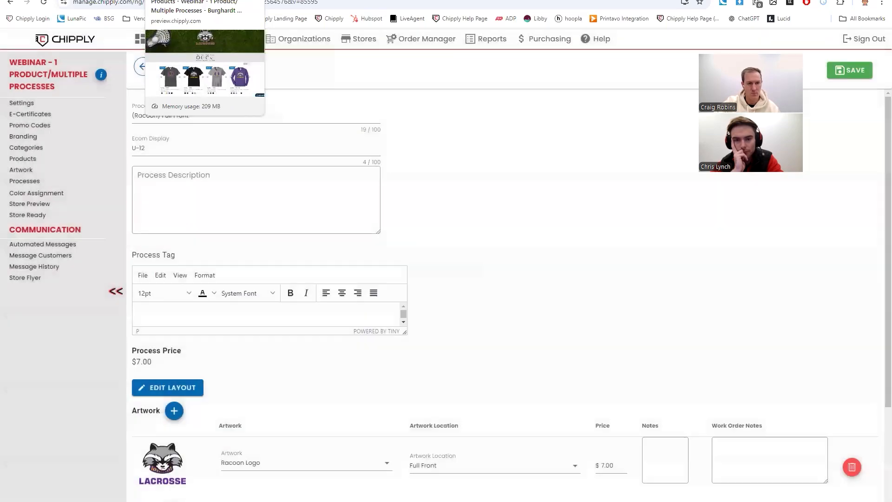
{"action": "left_click", "coordinate": [275, 461]}
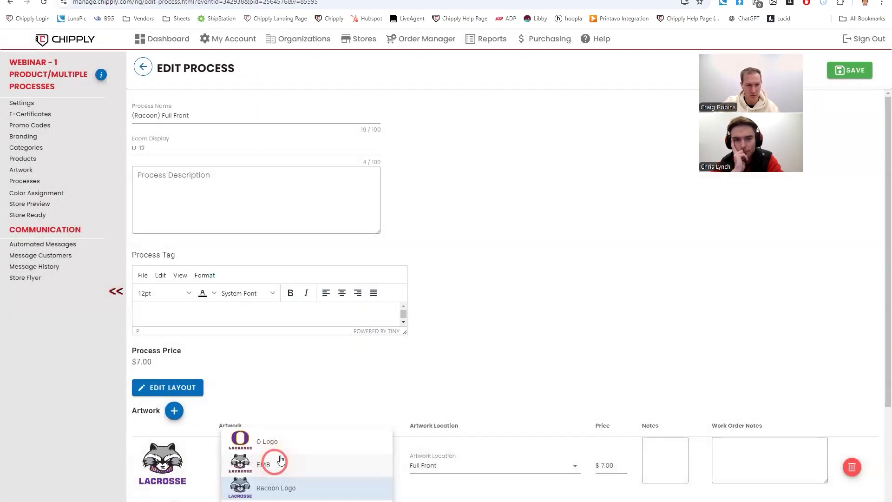
{"action": "left_click", "coordinate": [288, 441]}
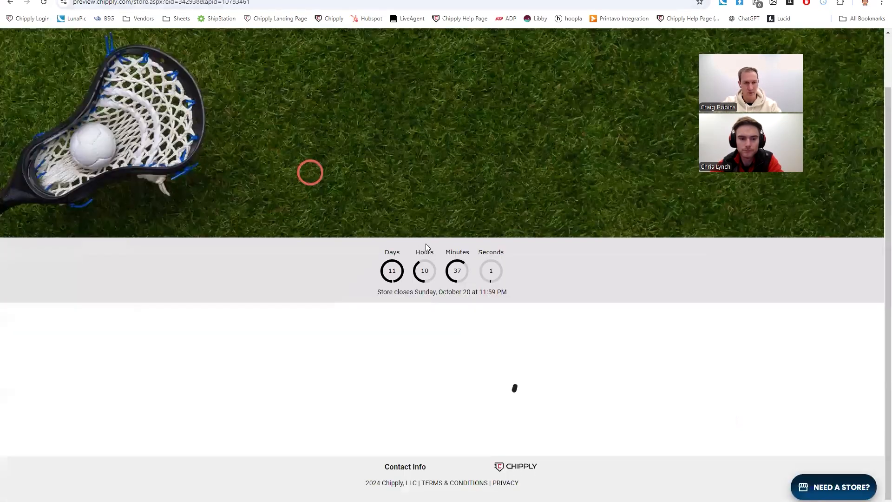
Open the Youth Core Blend Tee in the store preview, and check the roster choices for the U-10 design
{"action": "scroll", "coordinate": [394, 217], "scroll_direction": "down", "scroll_amount": 5}
{"action": "left_click", "coordinate": [197, 117]}
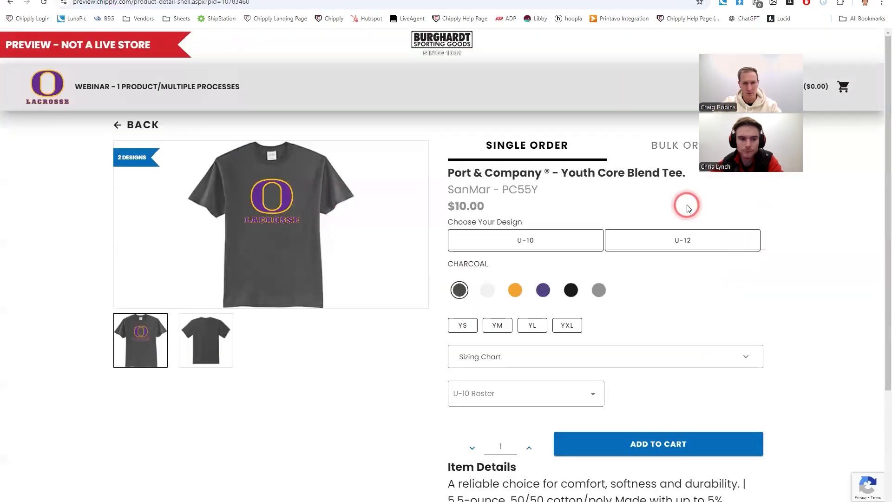
{"action": "left_click", "coordinate": [544, 241]}
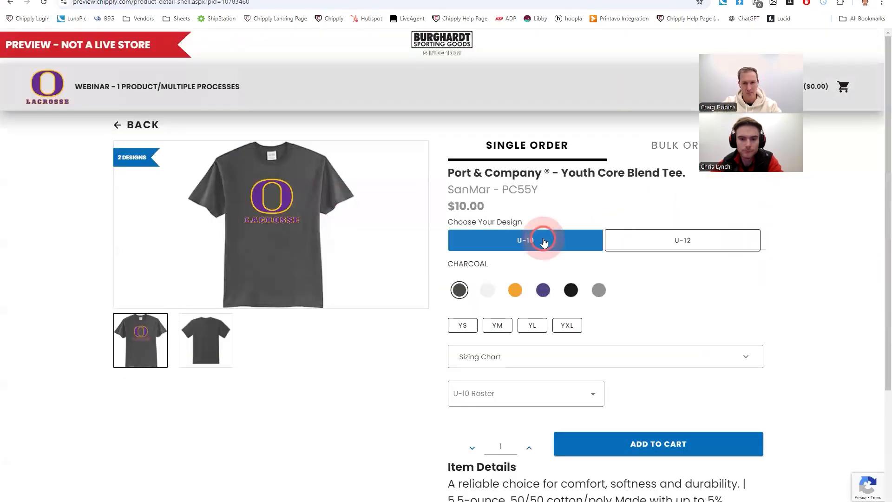
{"action": "left_click", "coordinate": [529, 399]}
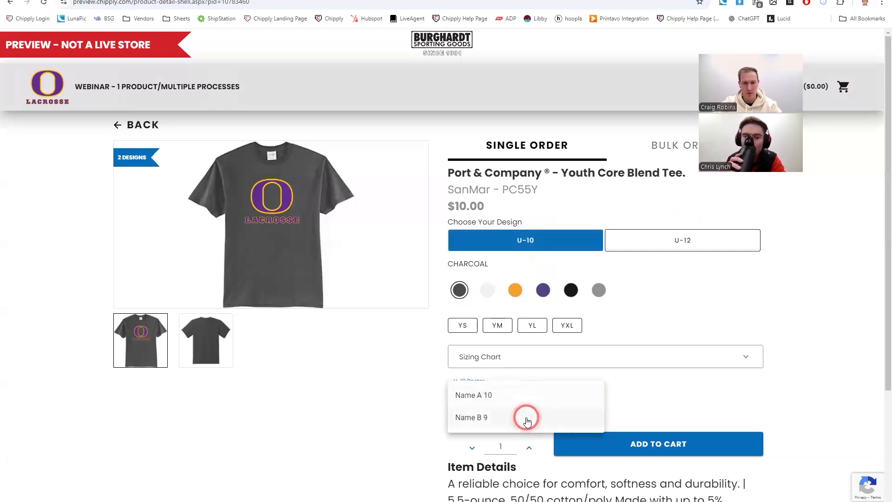
{"action": "left_click", "coordinate": [685, 290]}
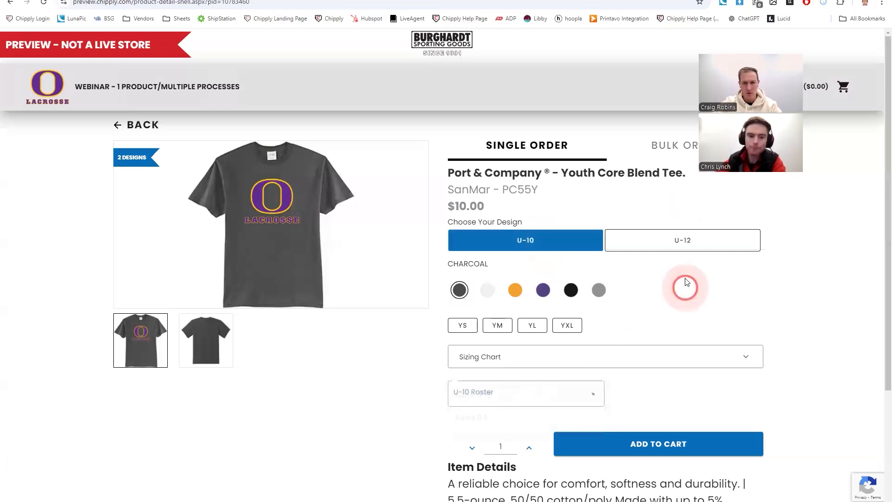
Check the roster choices for the tee's U-12 design, and switch back to U-10
{"action": "left_click", "coordinate": [681, 244]}
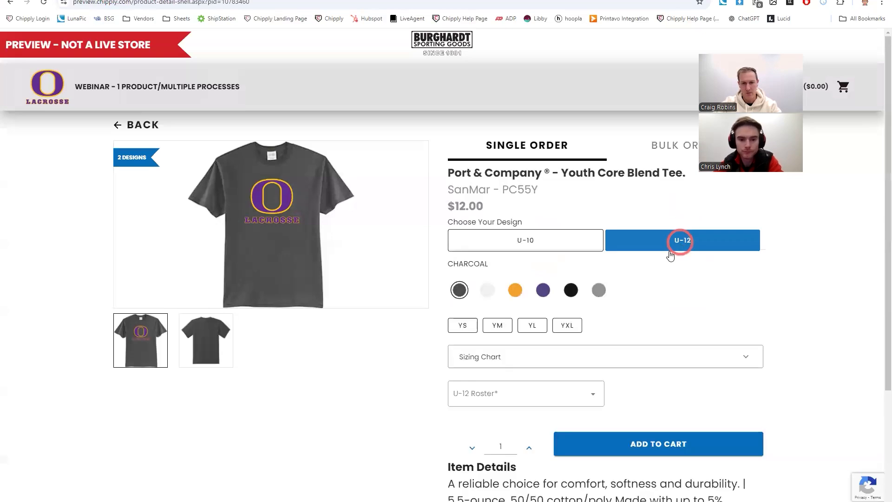
{"action": "left_click", "coordinate": [571, 393]}
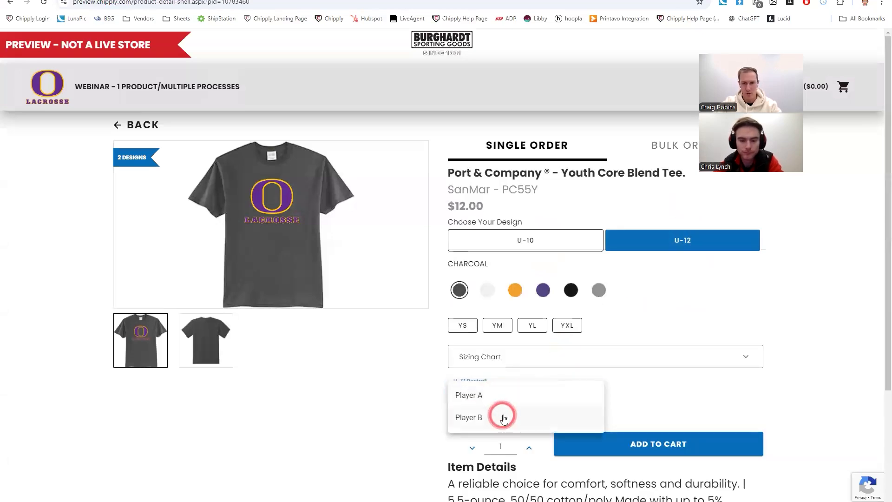
{"action": "left_click", "coordinate": [549, 242]}
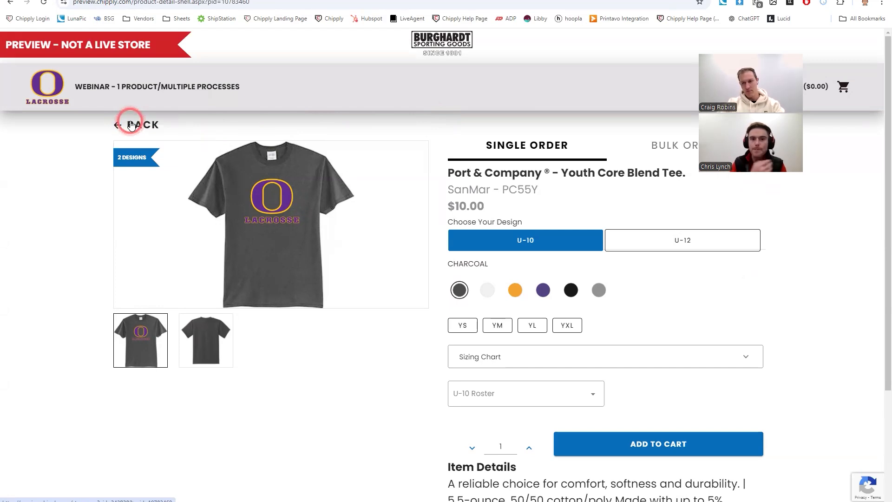
{"action": "triple_click", "coordinate": [835, 148]}
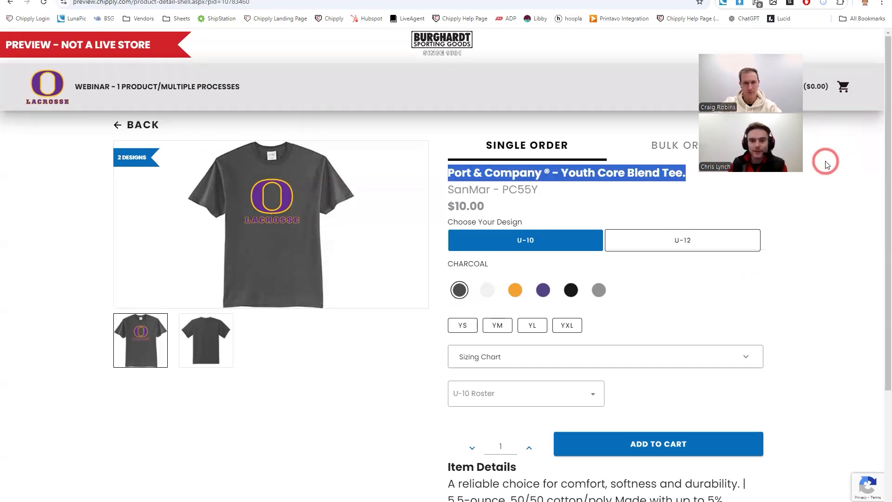
{"action": "left_click", "coordinate": [835, 147]}
{"action": "left_click", "coordinate": [797, 42]}
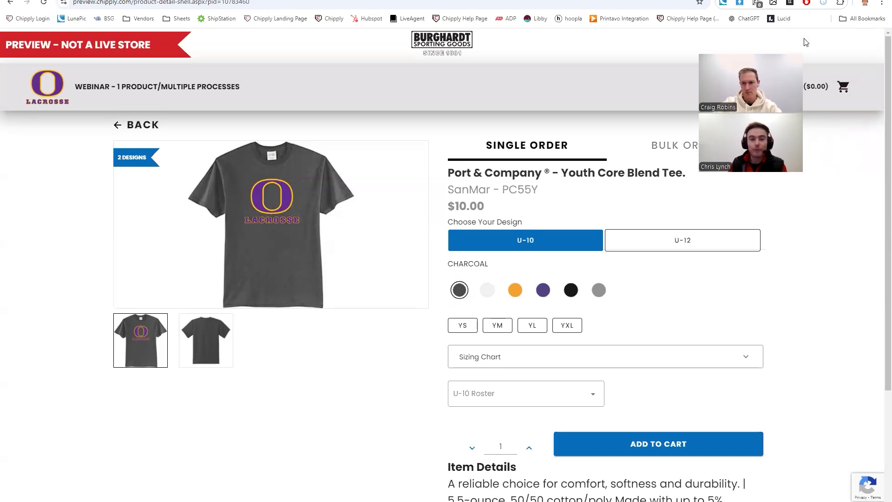